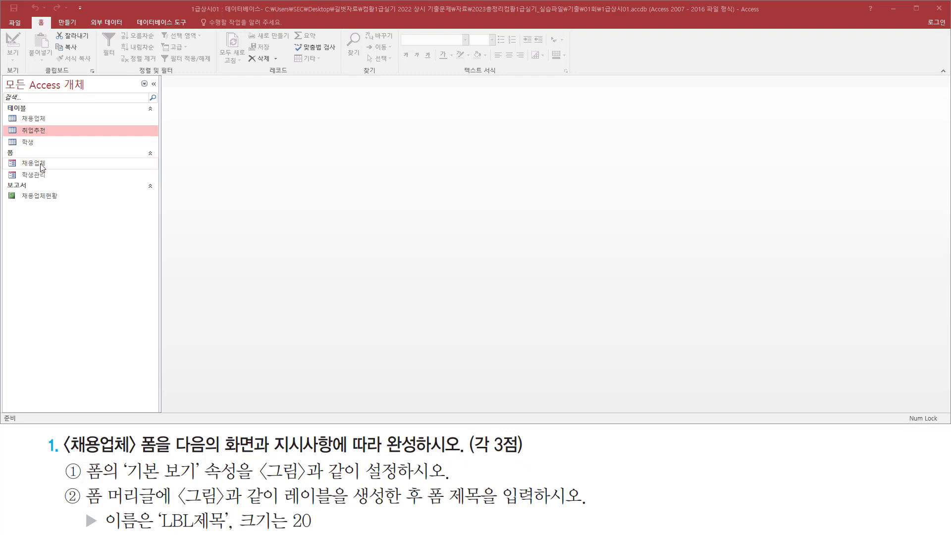
# Open the 채용업체 form in Form view and examine how its records are laid out.
pyautogui.doubleClick(40, 163)
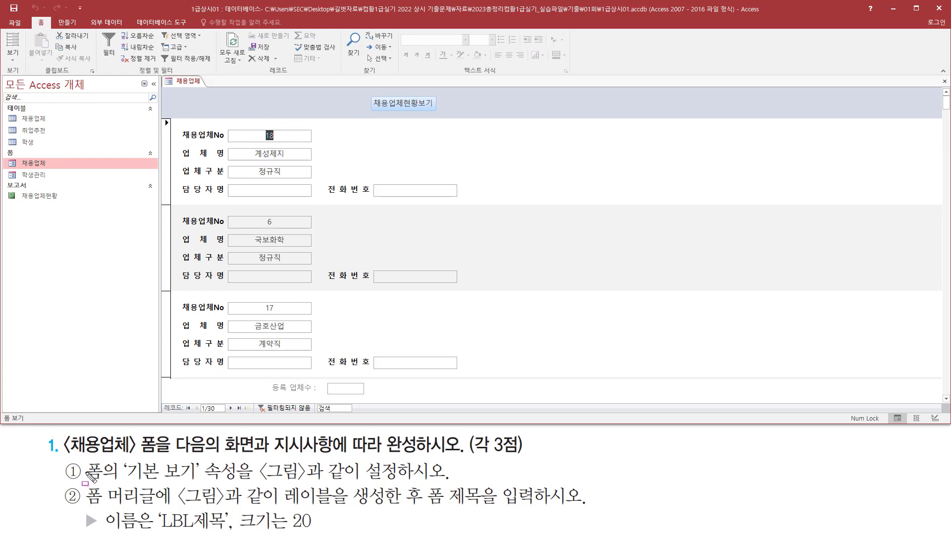
pyautogui.moveTo(86, 483); pyautogui.dragTo(445, 479)
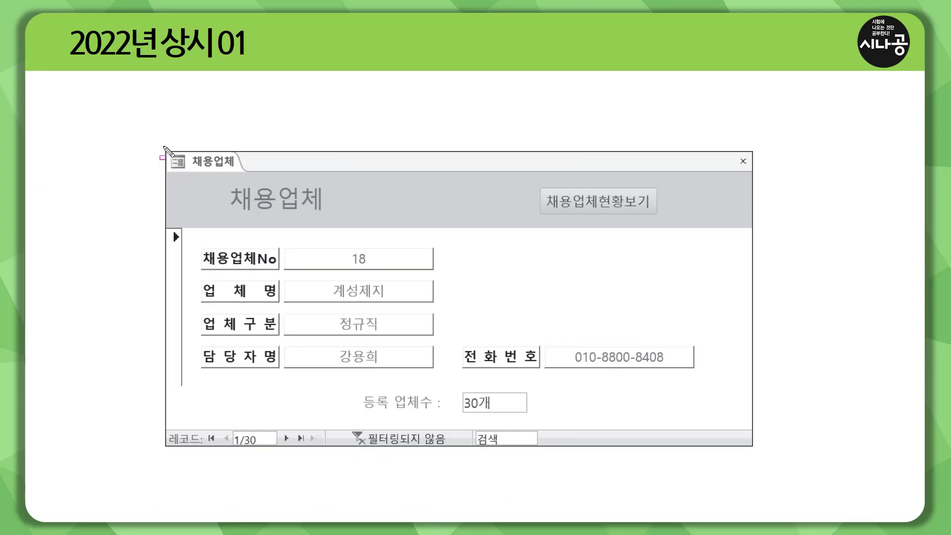
pyautogui.moveTo(163, 146)
pyautogui.mouseDown()
pyautogui.moveTo(184, 320)
pyautogui.moveTo(759, 454)
pyautogui.mouseUp()
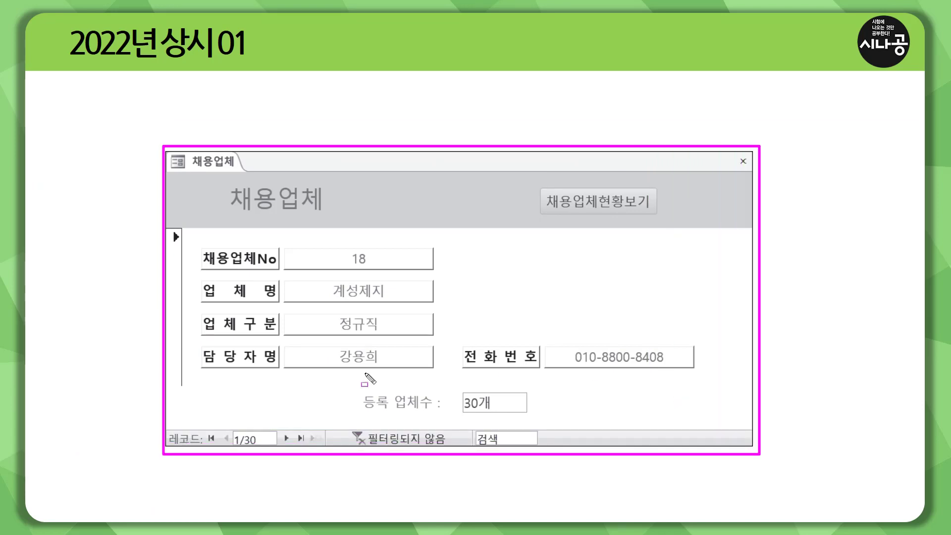
pyautogui.moveTo(197, 242)
pyautogui.mouseDown()
pyautogui.moveTo(703, 381)
pyautogui.moveTo(706, 416)
pyautogui.mouseUp()
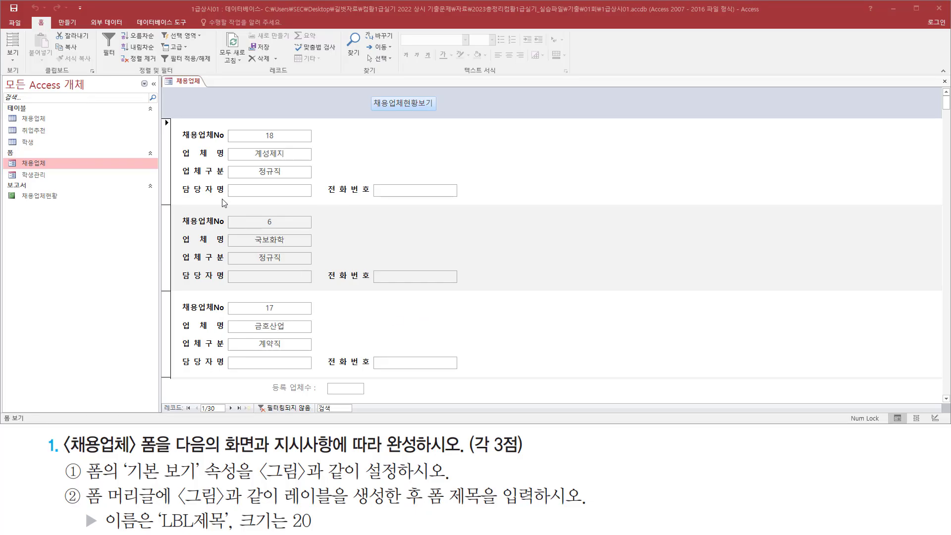
pyautogui.moveTo(171, 116)
pyautogui.mouseDown()
pyautogui.moveTo(444, 206)
pyautogui.moveTo(467, 204)
pyautogui.mouseUp()
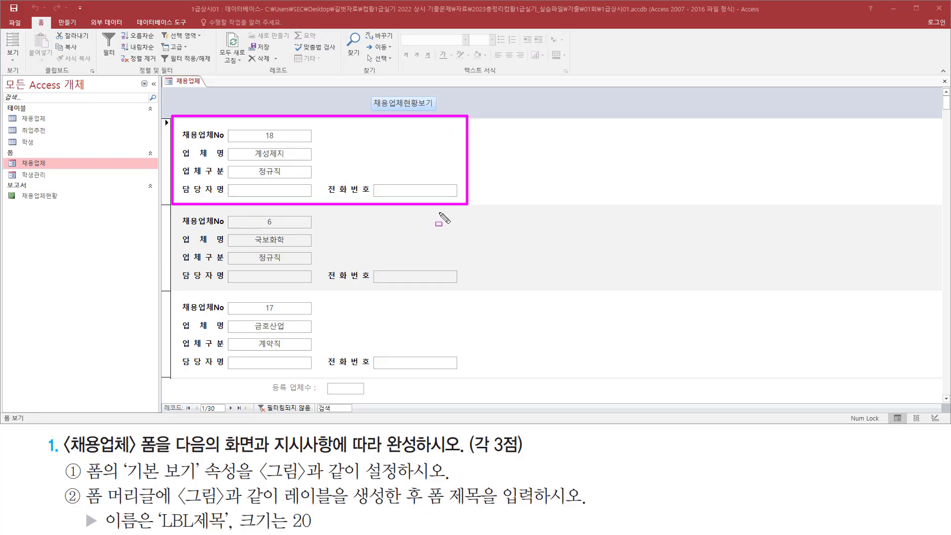
pyautogui.moveTo(180, 209)
pyautogui.mouseDown()
pyautogui.moveTo(497, 298)
pyautogui.moveTo(492, 287)
pyautogui.mouseUp()
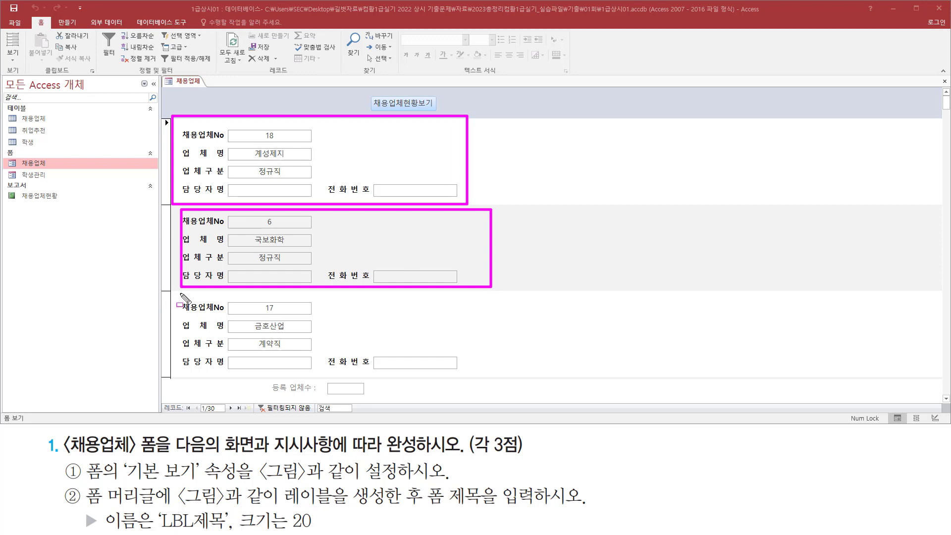
pyautogui.moveTo(180, 293); pyautogui.dragTo(466, 385)
pyautogui.press('e')
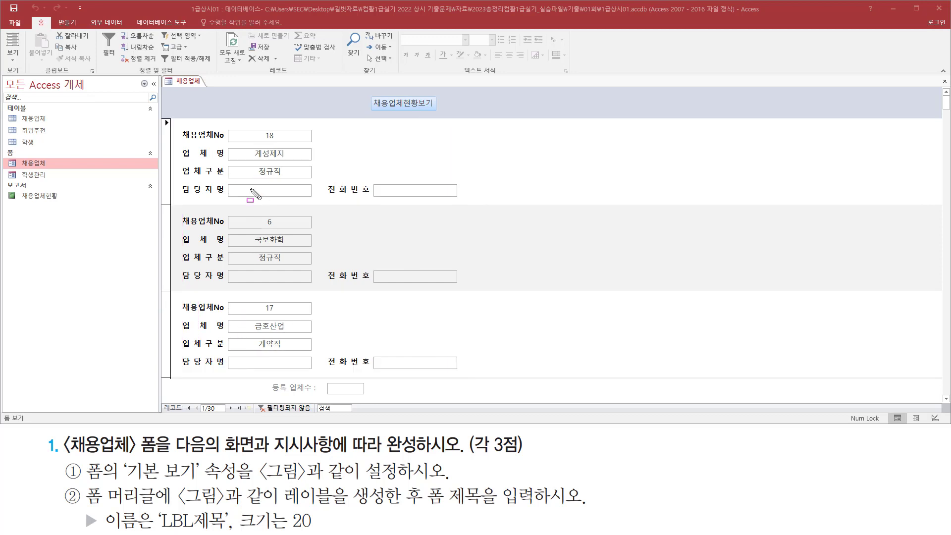
pyautogui.press('Escape')
# Switch the 채용업체 form to Design view and display the property sheet for the whole form.
pyautogui.rightClick(178, 81)
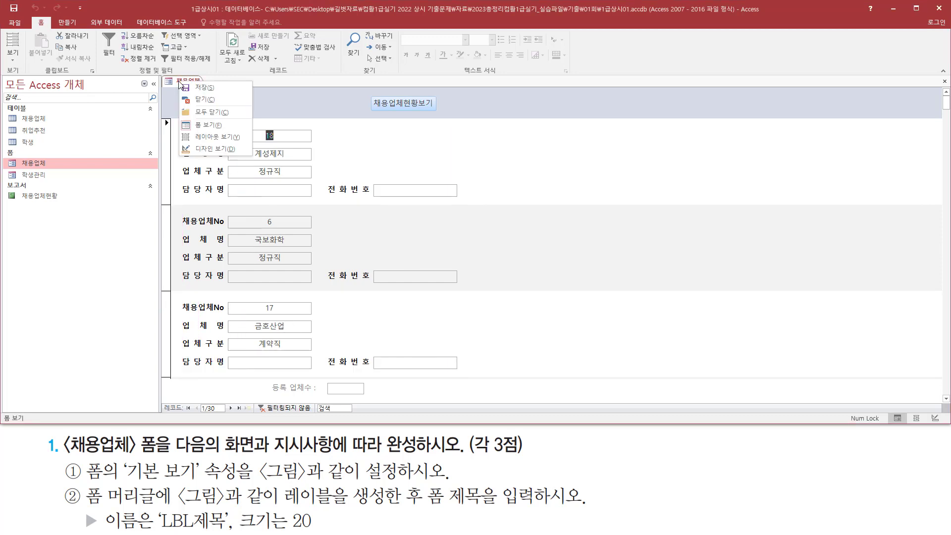
pyautogui.click(203, 149)
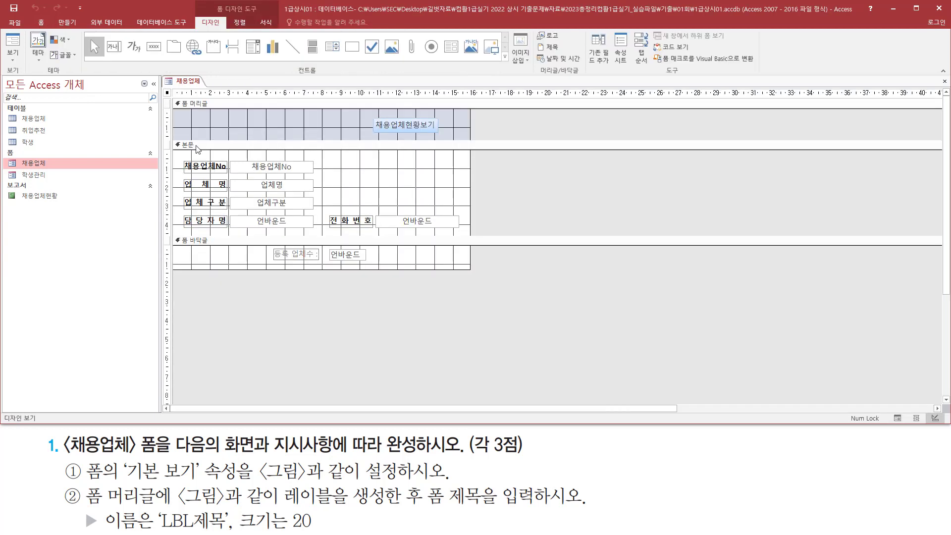
pyautogui.hotkey('ctrl', '2')
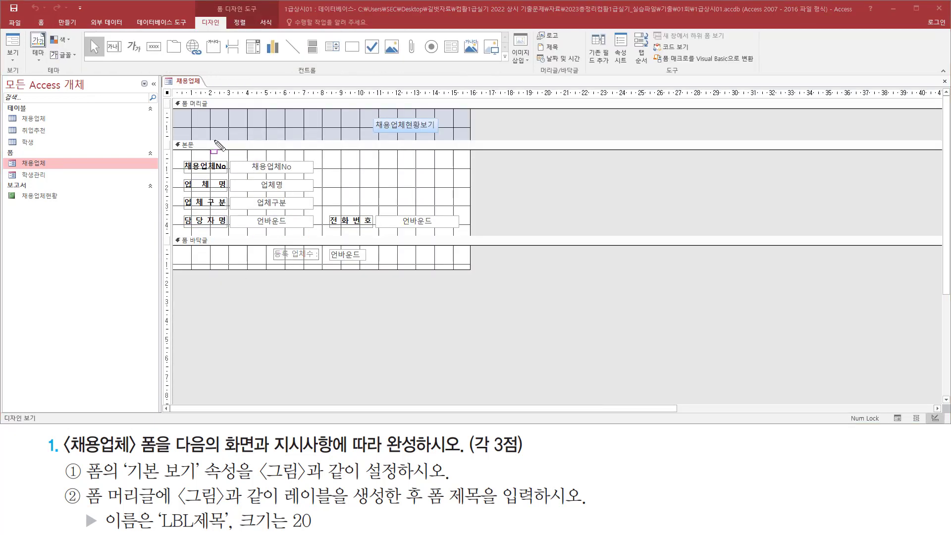
pyautogui.moveTo(184, 90); pyautogui.dragTo(393, 90)
pyautogui.moveTo(164, 102); pyautogui.dragTo(165, 184)
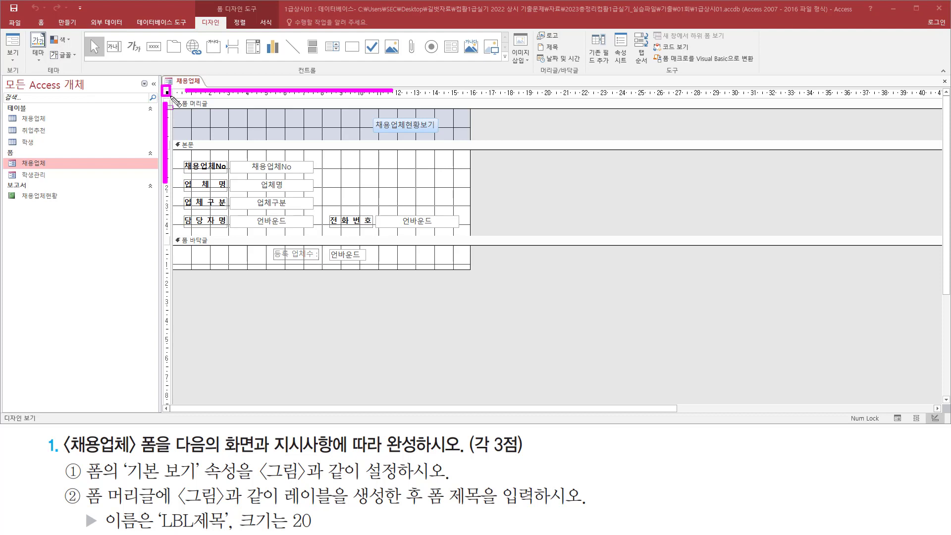
pyautogui.press('Escape')
pyautogui.doubleClick(168, 94)
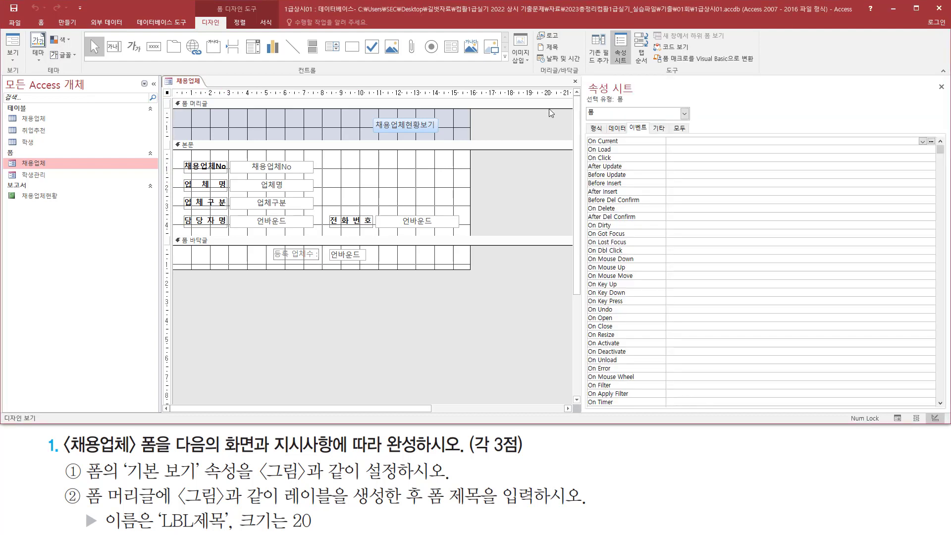
pyautogui.moveTo(586, 77)
pyautogui.mouseDown()
pyautogui.moveTo(614, 95)
pyautogui.moveTo(645, 95)
pyautogui.mouseUp()
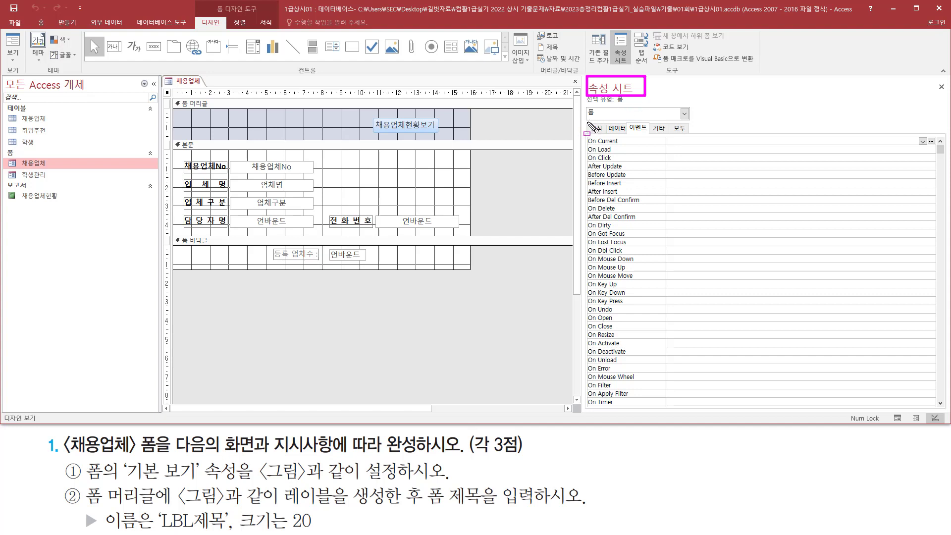
pyautogui.moveTo(588, 123); pyautogui.dragTo(610, 138)
pyautogui.press('Escape')
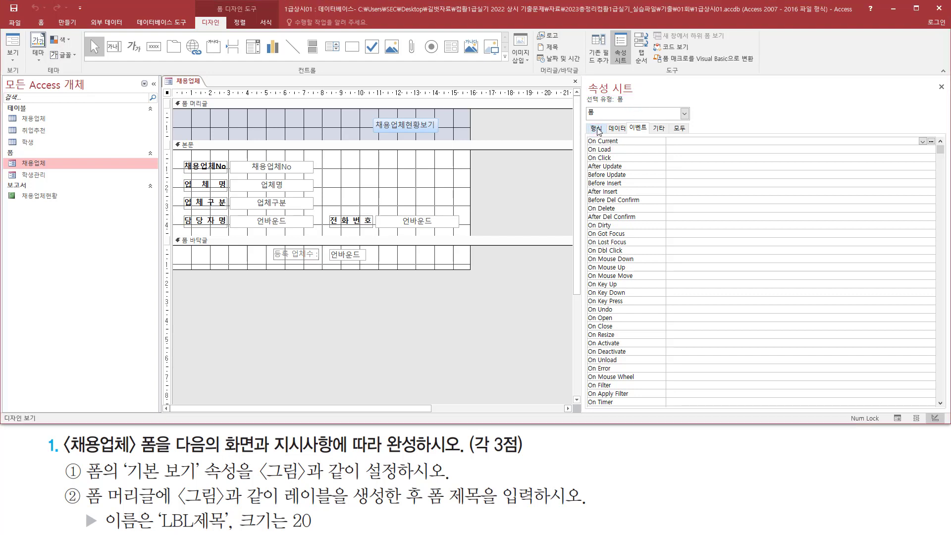
# Set the form's 기본 보기 (default view) format property to 단일 폼.
pyautogui.click(597, 130)
pyautogui.hotkey('ctrl', '2')
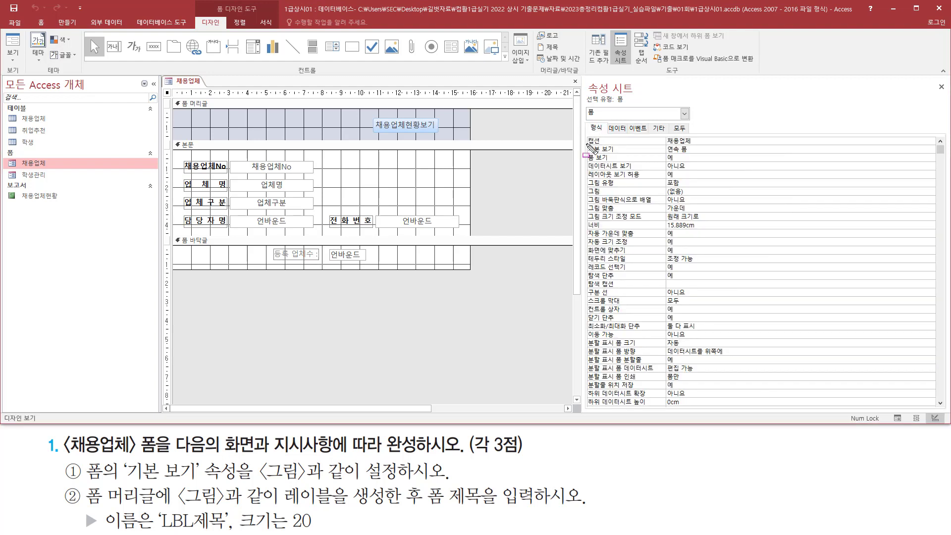
pyautogui.moveTo(586, 144)
pyautogui.mouseDown()
pyautogui.moveTo(594, 155)
pyautogui.moveTo(624, 156)
pyautogui.moveTo(723, 155)
pyautogui.moveTo(721, 146)
pyautogui.mouseUp()
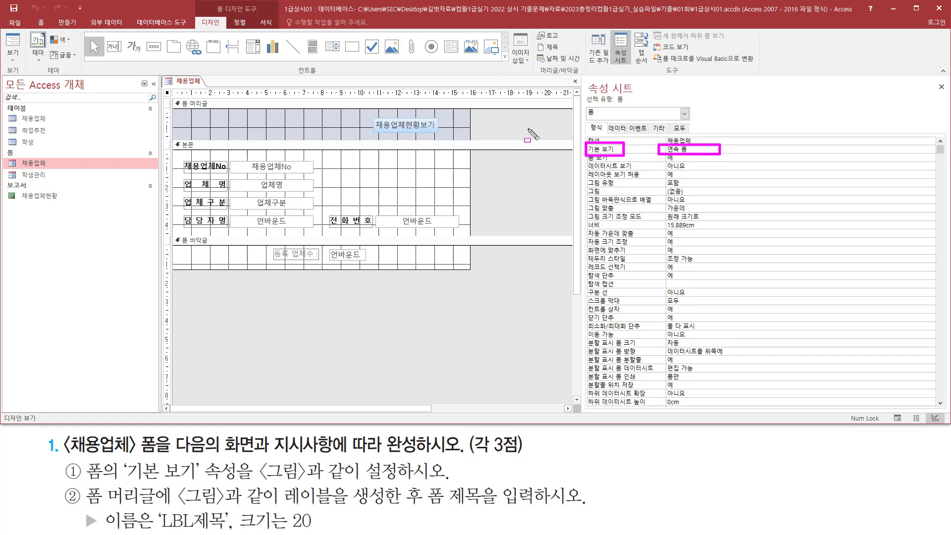
pyautogui.press('Escape')
pyautogui.click(931, 151)
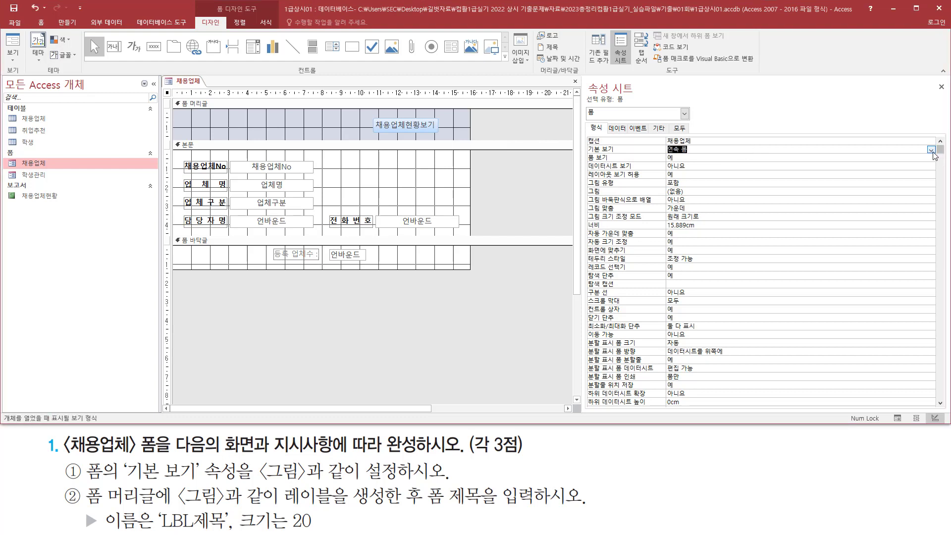
pyautogui.click(931, 150)
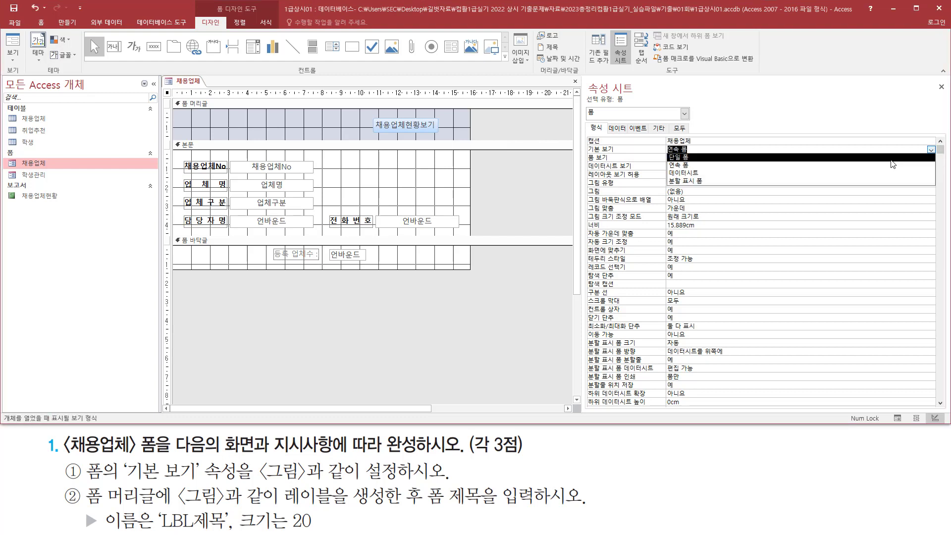
pyautogui.click(825, 157)
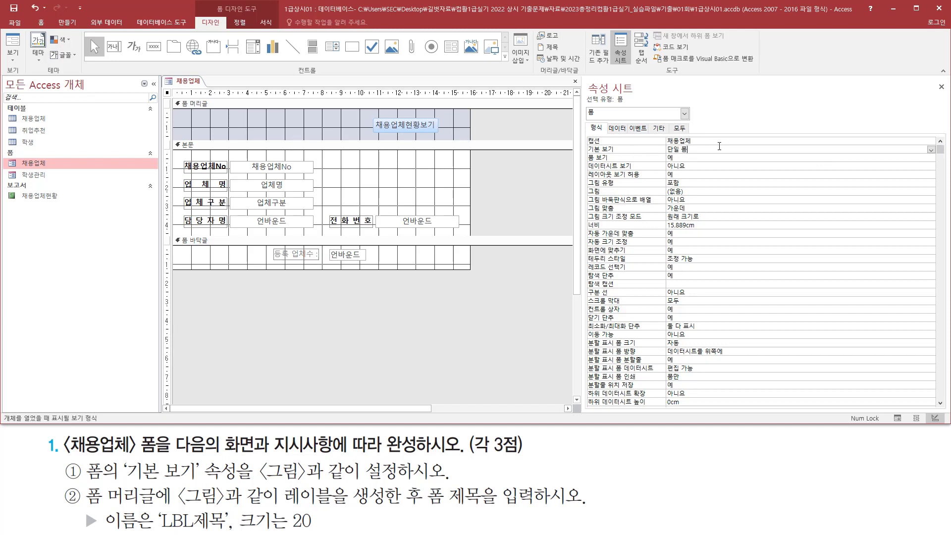
# Check the 채용업체 form's record layout in Form view and return to Design view.
pyautogui.click(12, 47)
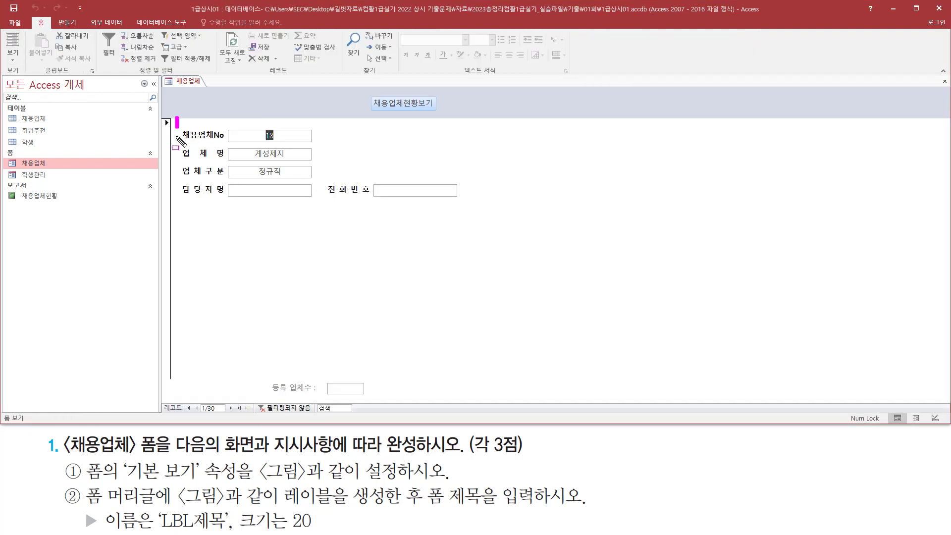
pyautogui.moveTo(177, 118); pyautogui.dragTo(523, 204)
pyautogui.moveTo(176, 212)
pyautogui.mouseDown()
pyautogui.moveTo(217, 271)
pyautogui.moveTo(523, 308)
pyautogui.moveTo(516, 299)
pyautogui.mouseUp()
pyautogui.moveTo(181, 307); pyautogui.dragTo(523, 378)
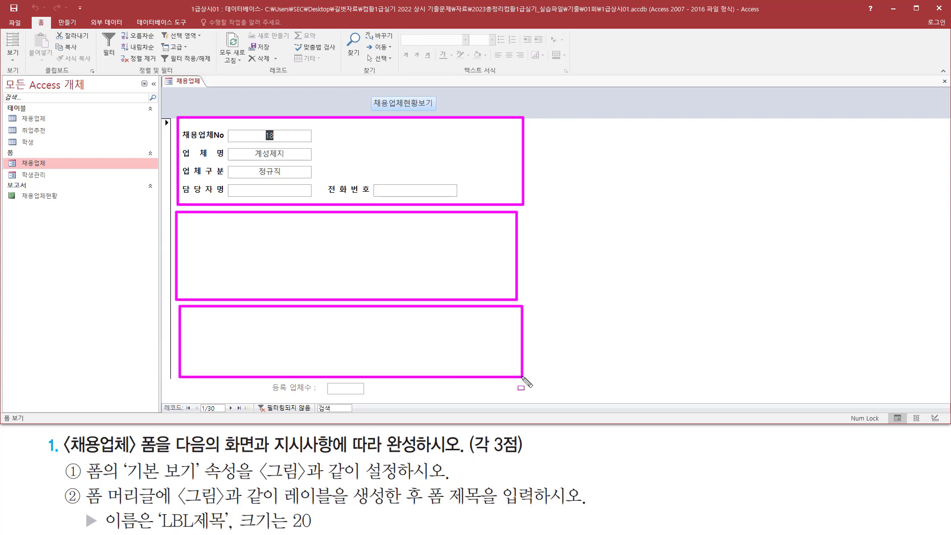
pyautogui.press('Escape')
pyautogui.hotkey('ctrl', '2')
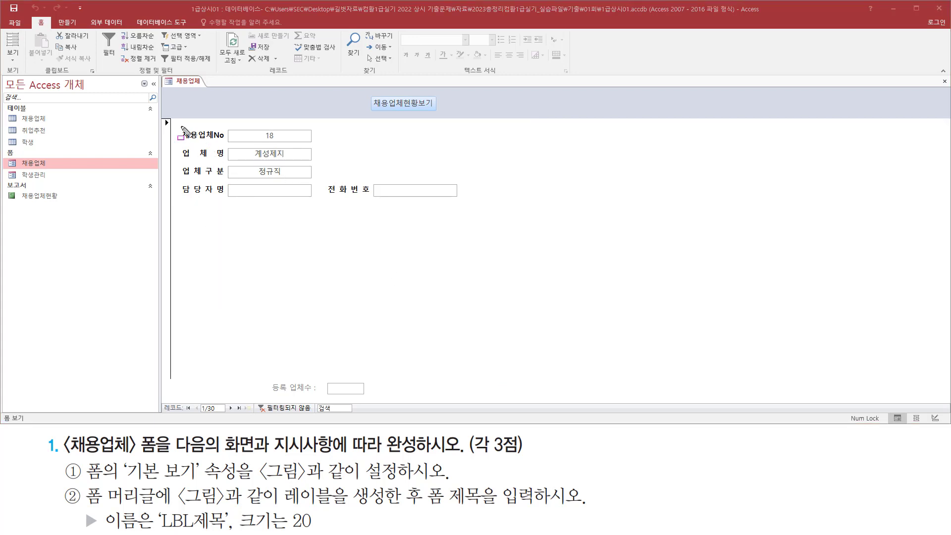
pyautogui.moveTo(178, 121); pyautogui.dragTo(476, 208)
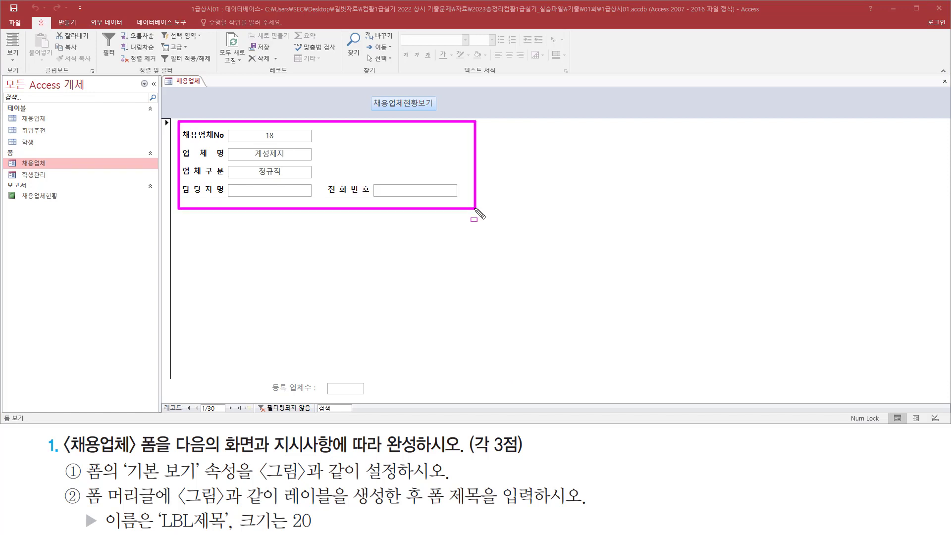
pyautogui.press('Escape')
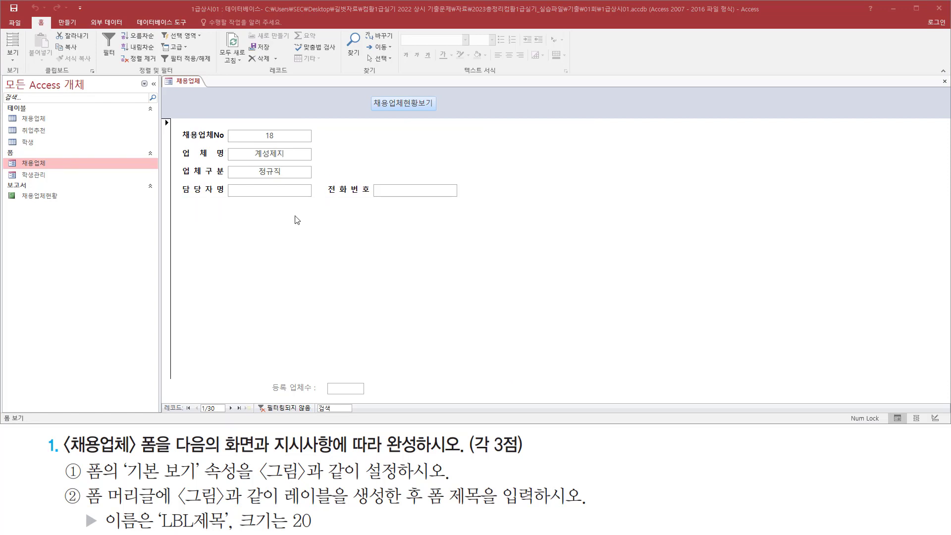
pyautogui.rightClick(179, 82)
pyautogui.click(212, 153)
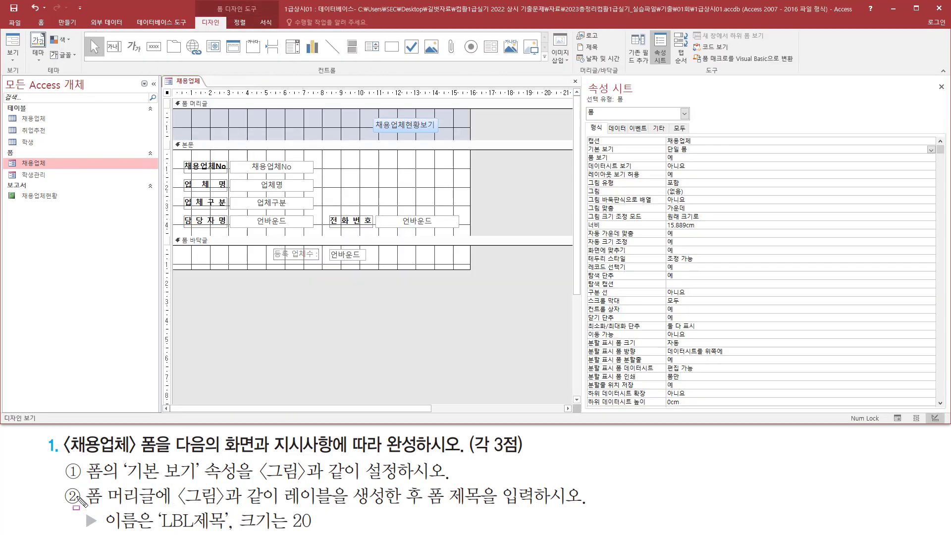
pyautogui.moveTo(84, 481)
pyautogui.mouseDown()
pyautogui.moveTo(97, 504)
pyautogui.moveTo(229, 509)
pyautogui.mouseUp()
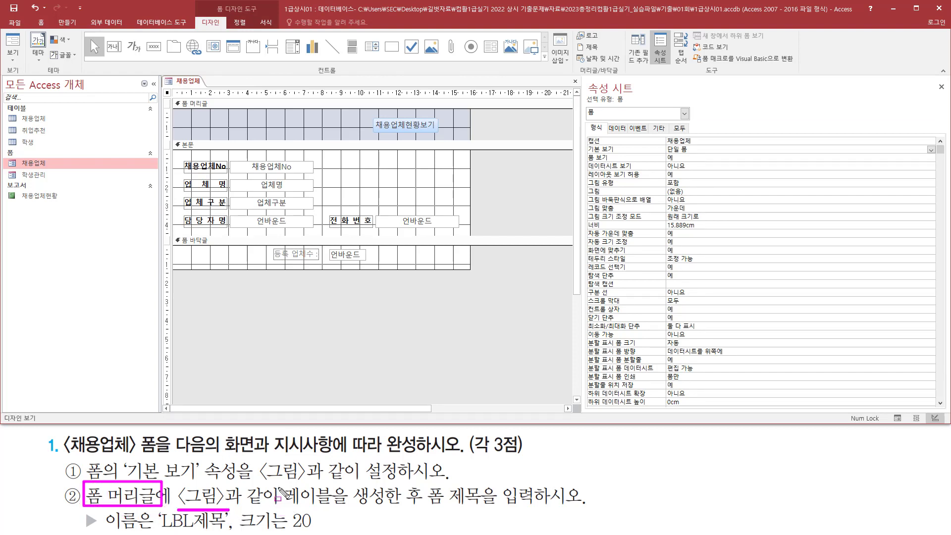
pyautogui.moveTo(283, 483)
pyautogui.mouseDown()
pyautogui.moveTo(340, 508)
pyautogui.moveTo(545, 509)
pyautogui.mouseUp()
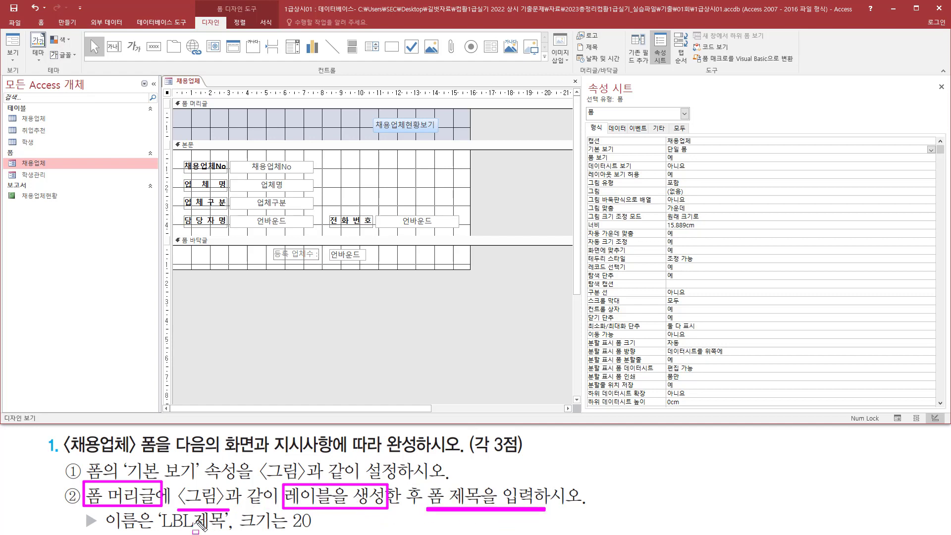
pyautogui.moveTo(159, 529); pyautogui.dragTo(222, 529)
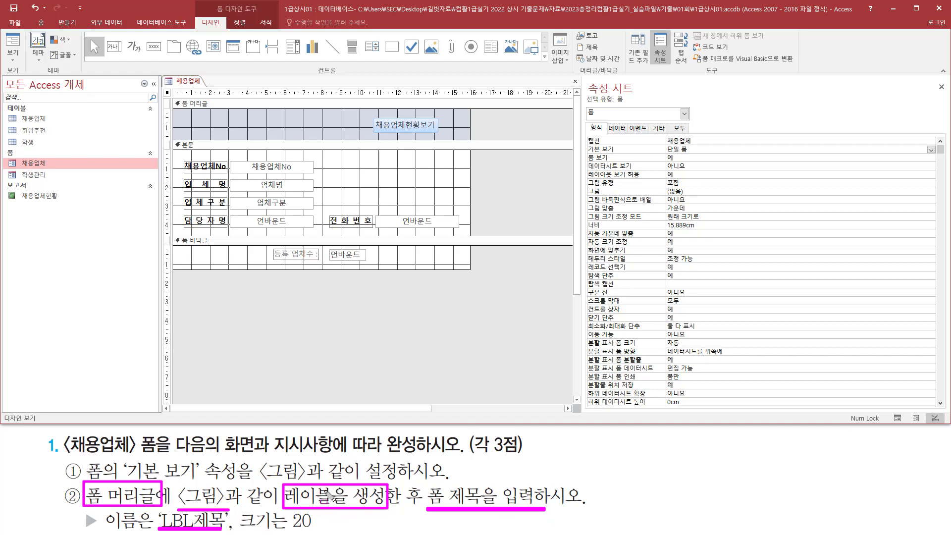
pyautogui.moveTo(240, 529); pyautogui.dragTo(313, 529)
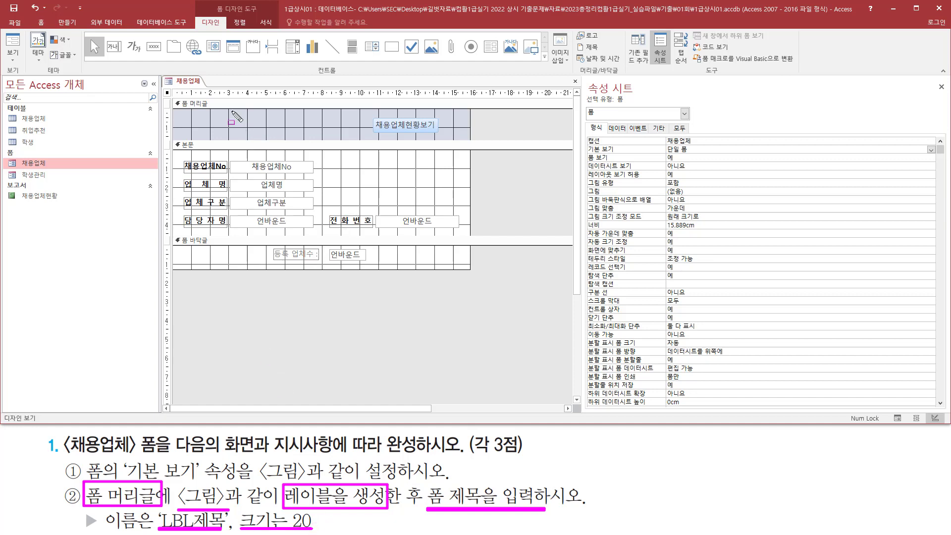
pyautogui.moveTo(231, 111)
pyautogui.mouseDown()
pyautogui.moveTo(255, 135)
pyautogui.moveTo(366, 135)
pyautogui.mouseUp()
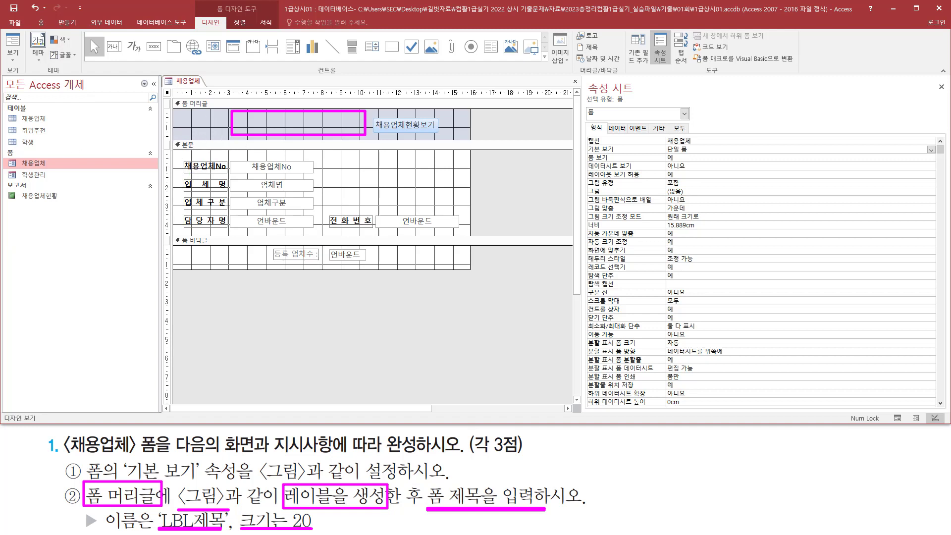
pyautogui.press('Escape')
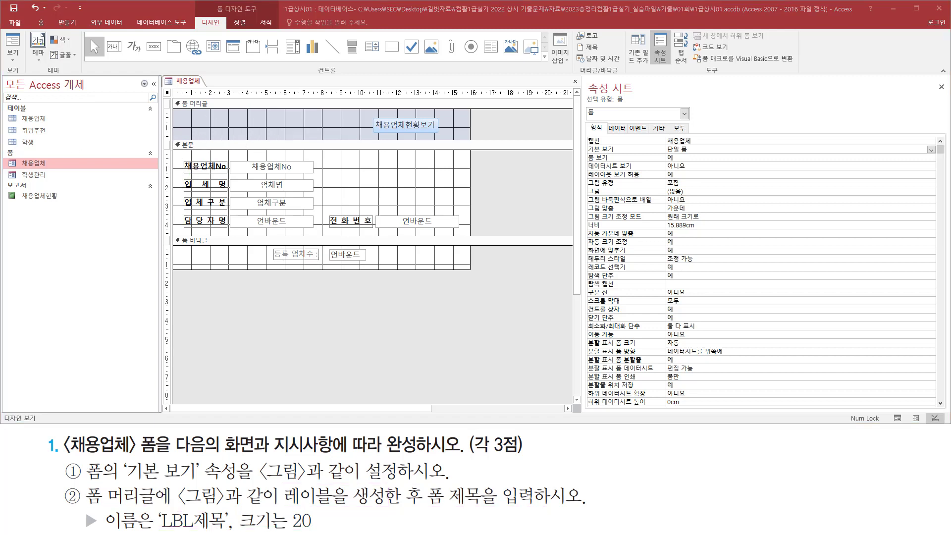
pyautogui.press('Right')
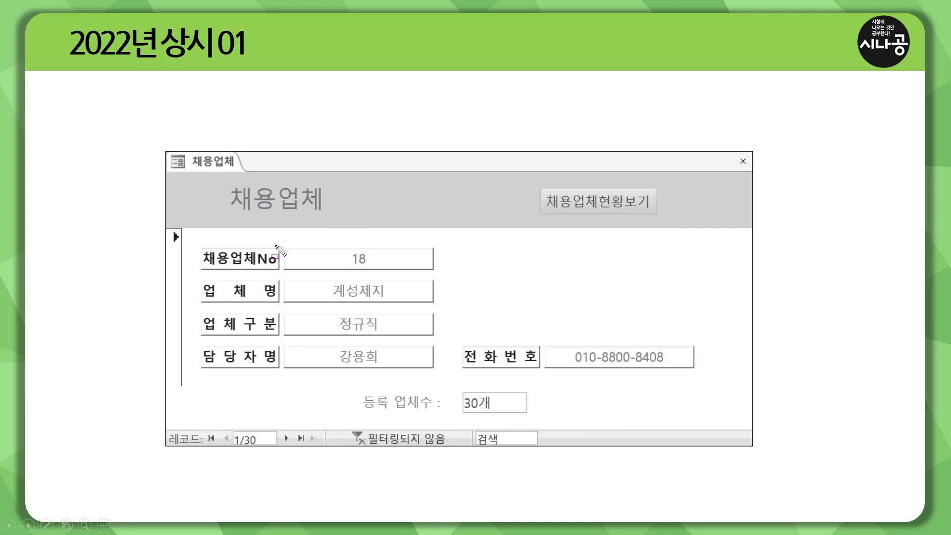
pyautogui.moveTo(227, 182)
pyautogui.mouseDown()
pyautogui.moveTo(313, 215)
pyautogui.moveTo(327, 208)
pyautogui.moveTo(325, 216)
pyautogui.mouseUp()
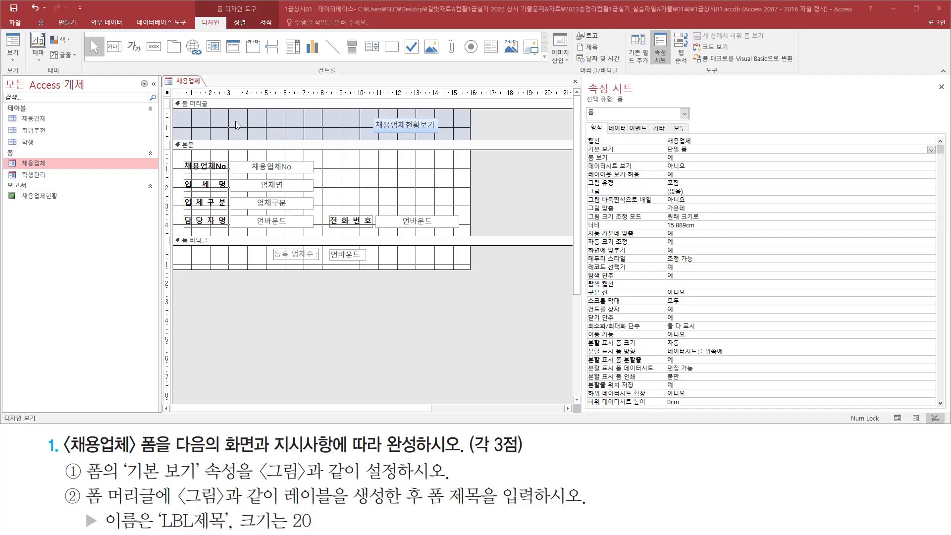
# Add a label about 6.1 cm by 1.2 cm in the form header with the caption 채용업체.
pyautogui.click(236, 121)
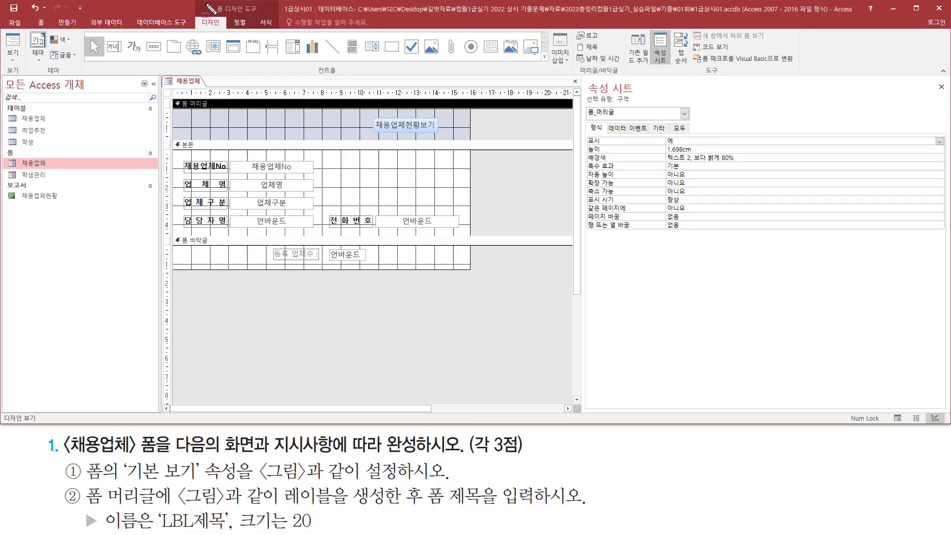
pyautogui.moveTo(207, 3); pyautogui.dragTo(261, 16)
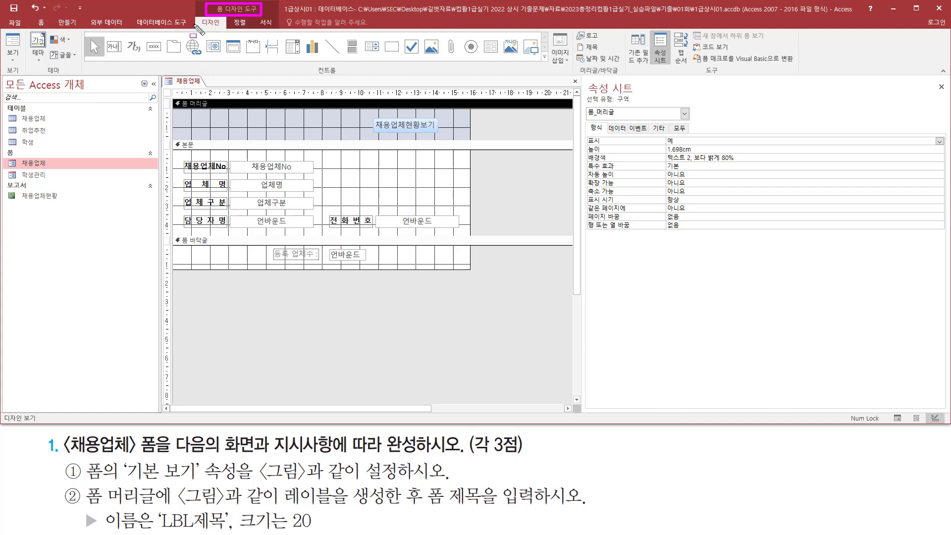
pyautogui.moveTo(193, 17); pyautogui.dragTo(233, 27)
pyautogui.moveTo(307, 60); pyautogui.dragTo(343, 75)
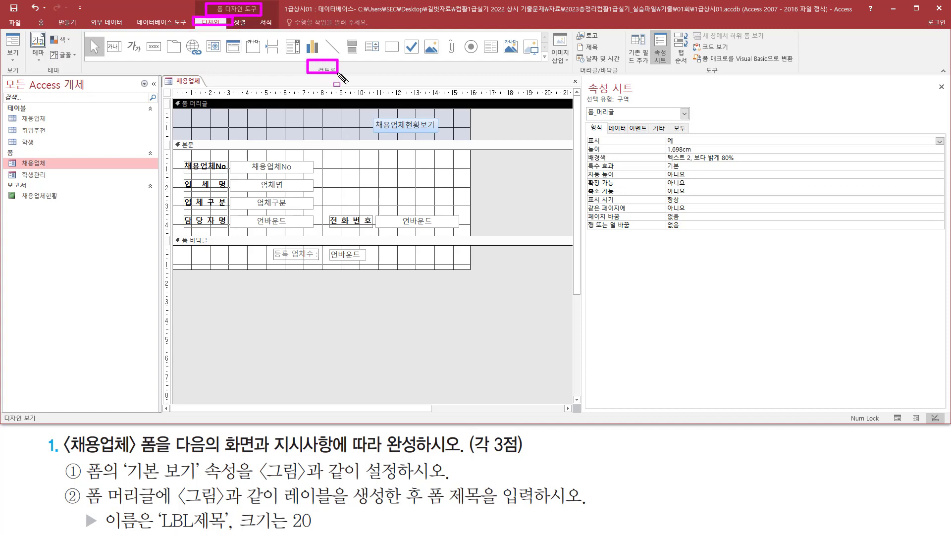
pyautogui.moveTo(120, 31); pyautogui.dragTo(147, 58)
pyautogui.press('Escape')
pyautogui.click(134, 46)
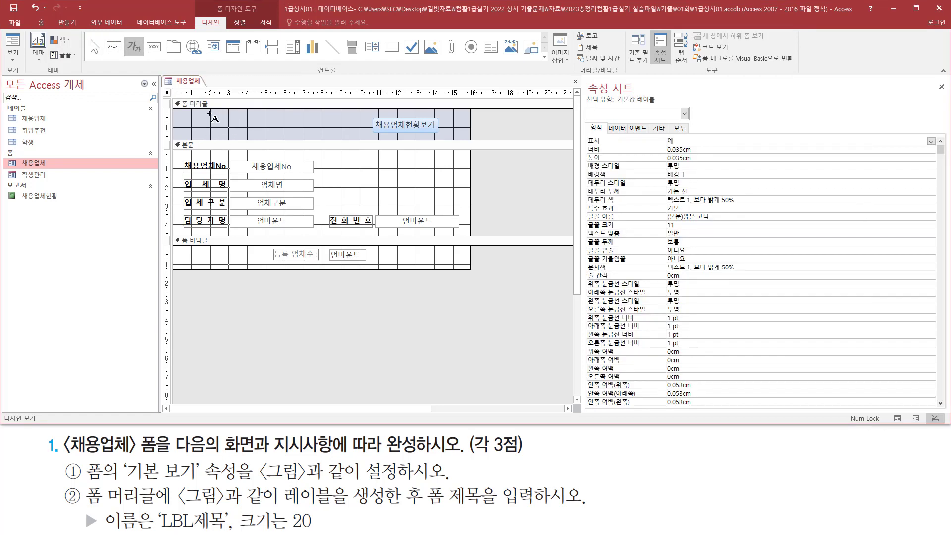
pyautogui.moveTo(211, 113); pyautogui.dragTo(324, 136)
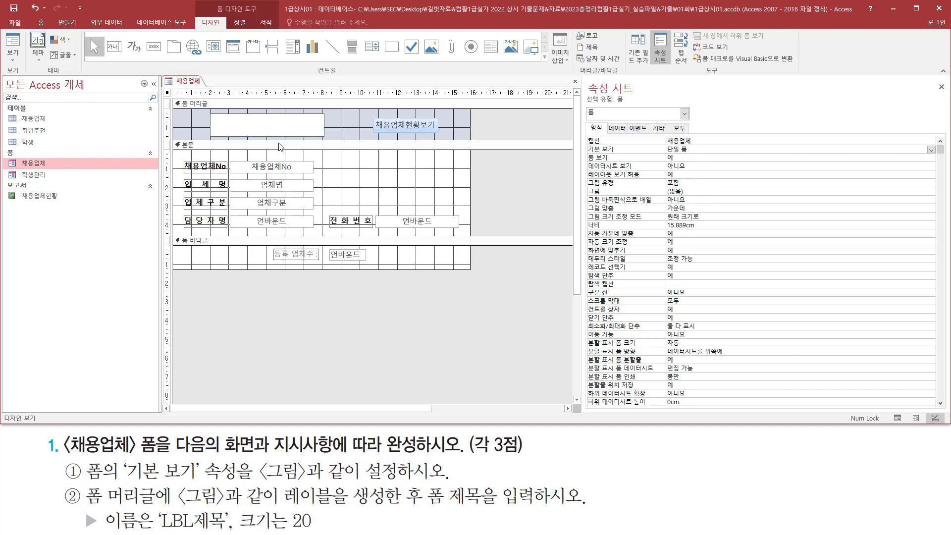
pyautogui.write('채용업체')
pyautogui.press('Return')
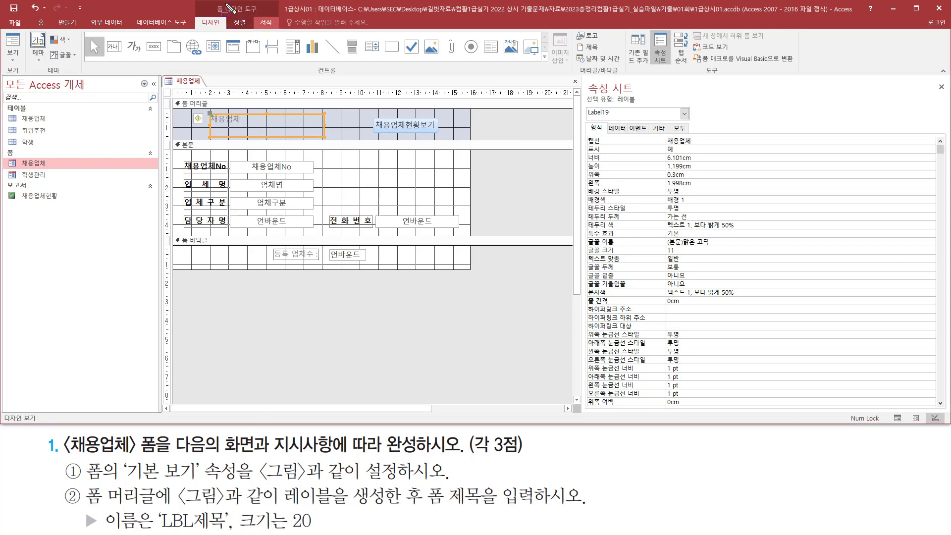
# Set the font size of the new 채용업체 header label to 20.
pyautogui.moveTo(212, 1)
pyautogui.mouseDown()
pyautogui.moveTo(268, 10)
pyautogui.moveTo(270, 21)
pyautogui.mouseUp()
pyautogui.press('Escape')
pyautogui.click(267, 23)
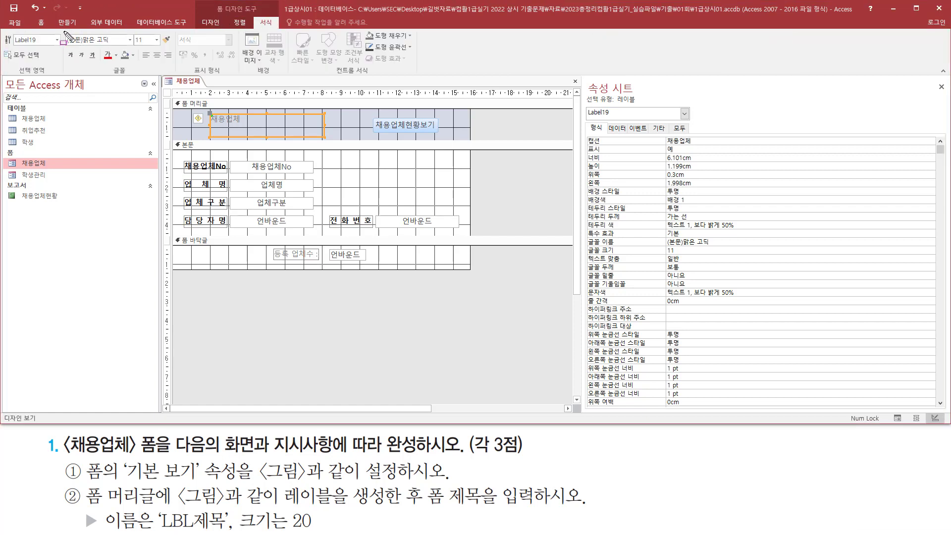
pyautogui.moveTo(64, 32); pyautogui.dragTo(172, 63)
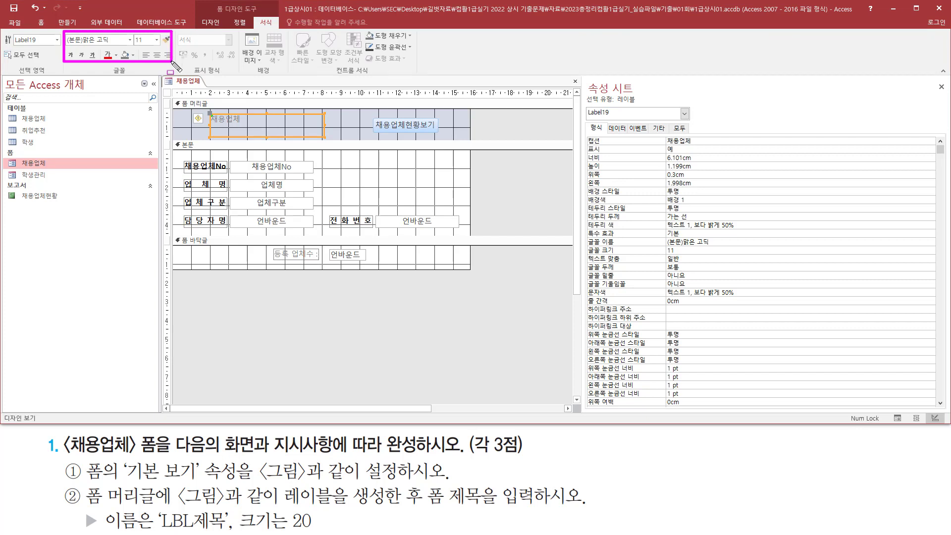
pyautogui.press('Escape')
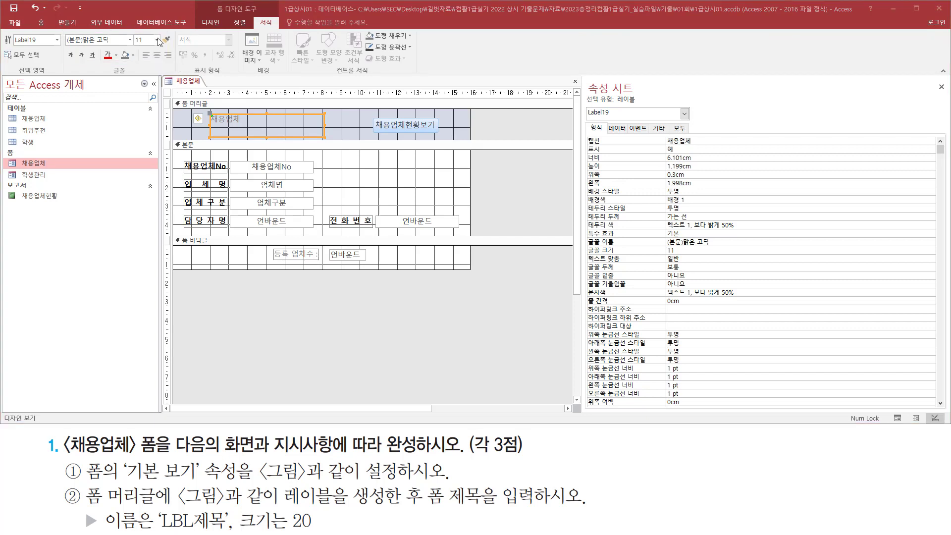
pyautogui.click(157, 39)
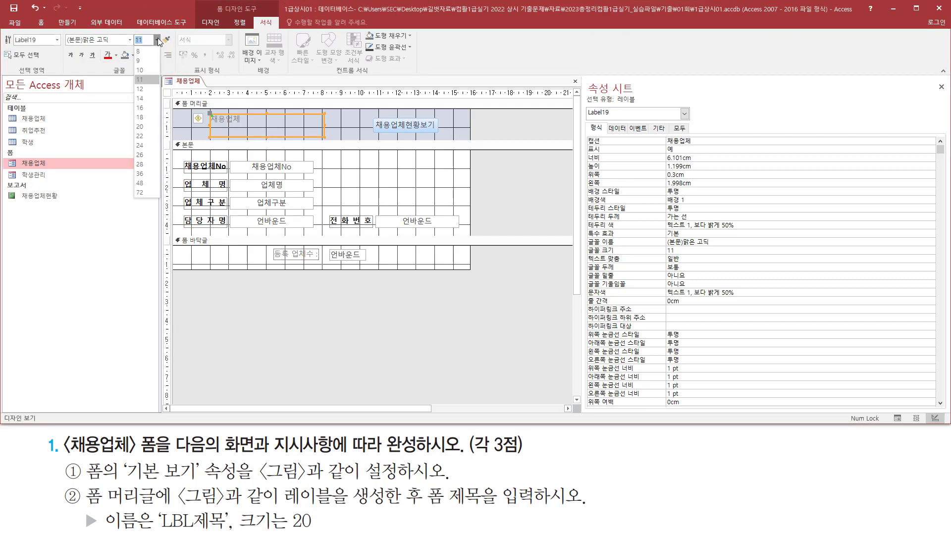
pyautogui.click(150, 126)
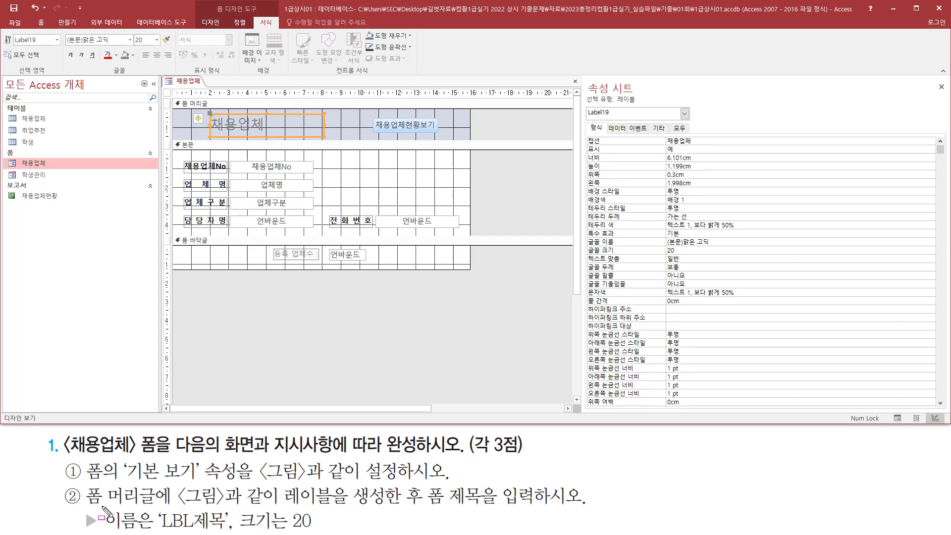
# Set the header title label's 이름 (name) property to LBL제목.
pyautogui.moveTo(98, 505)
pyautogui.mouseDown()
pyautogui.moveTo(133, 529)
pyautogui.moveTo(234, 532)
pyautogui.mouseUp()
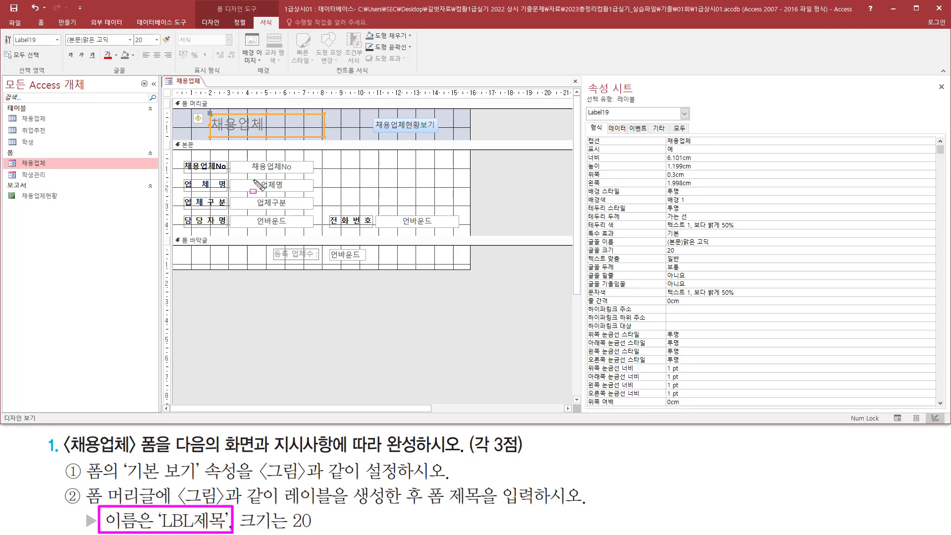
pyautogui.moveTo(247, 119); pyautogui.dragTo(253, 123)
pyautogui.moveTo(582, 92); pyautogui.dragTo(644, 122)
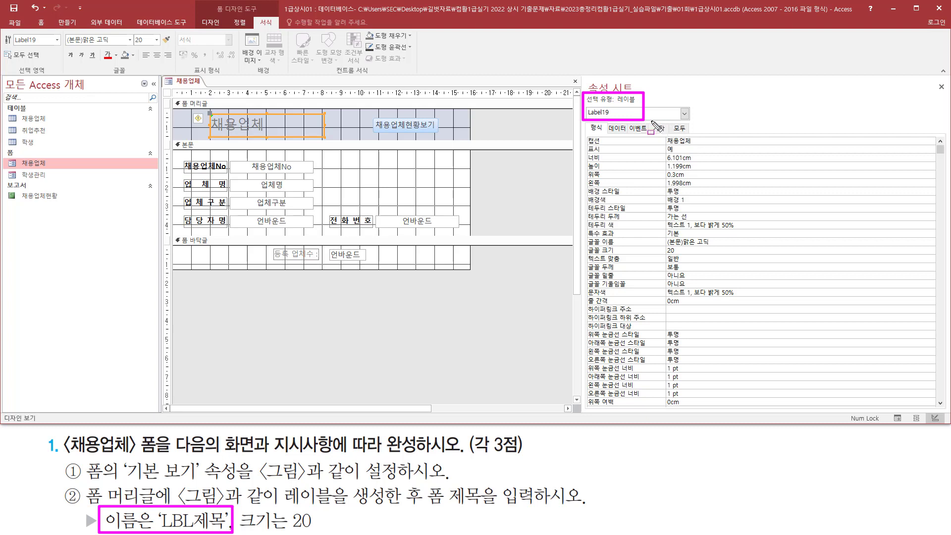
pyautogui.moveTo(651, 119); pyautogui.dragTo(671, 134)
pyautogui.press('Escape')
pyautogui.click(658, 128)
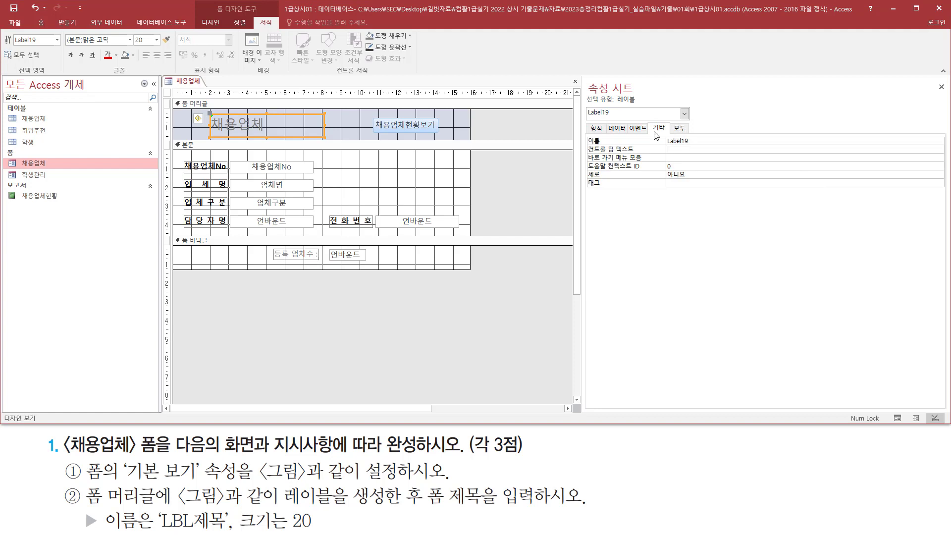
pyautogui.moveTo(583, 133)
pyautogui.mouseDown()
pyautogui.moveTo(614, 148)
pyautogui.moveTo(698, 144)
pyautogui.mouseUp()
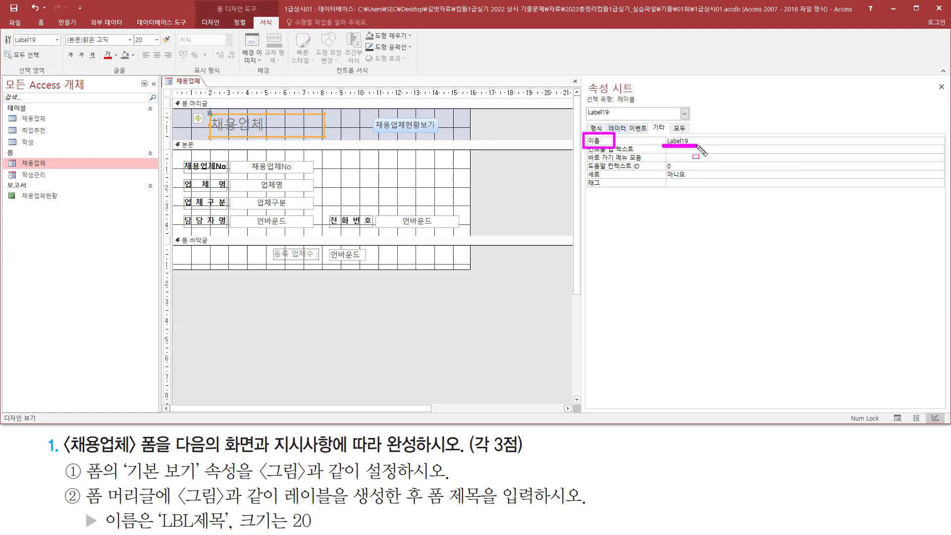
pyautogui.press('Escape')
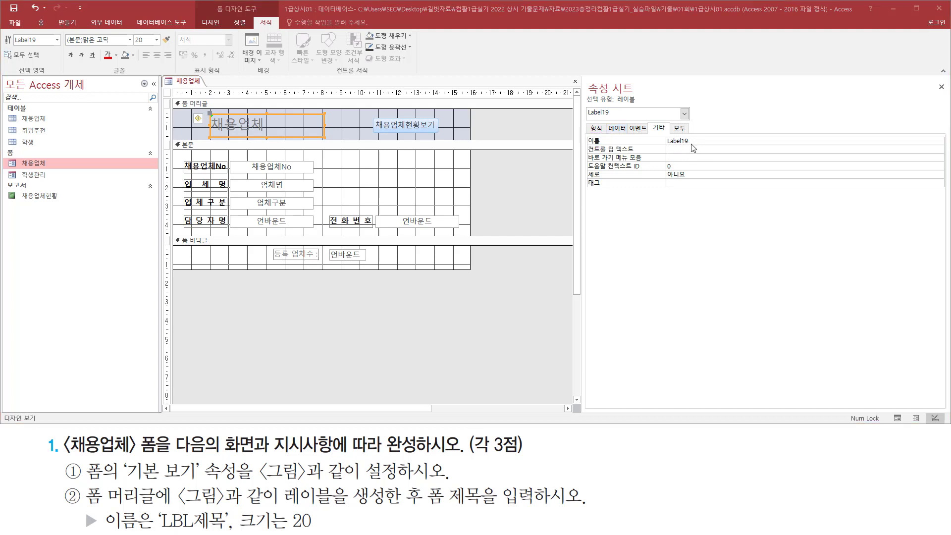
pyautogui.click(648, 142)
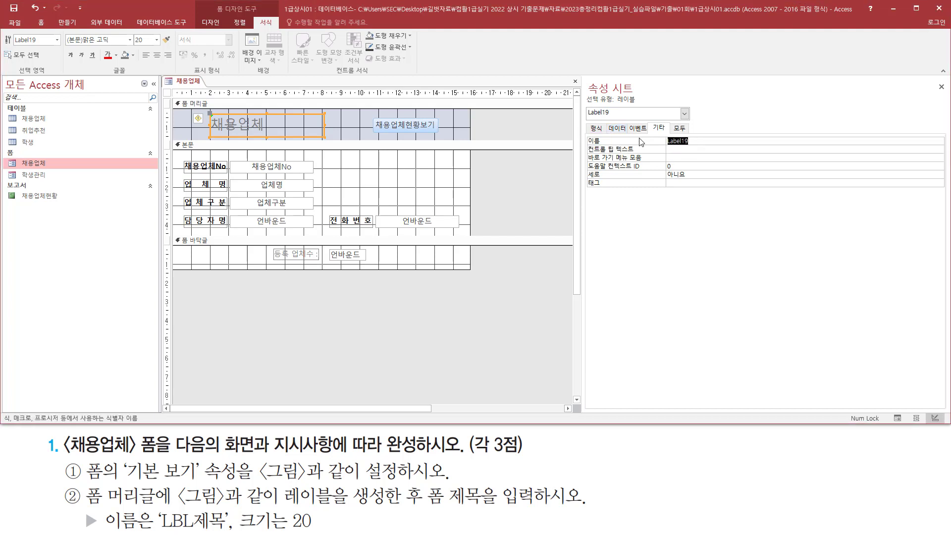
pyautogui.press('BackSpace')
pyautogui.press('Return')
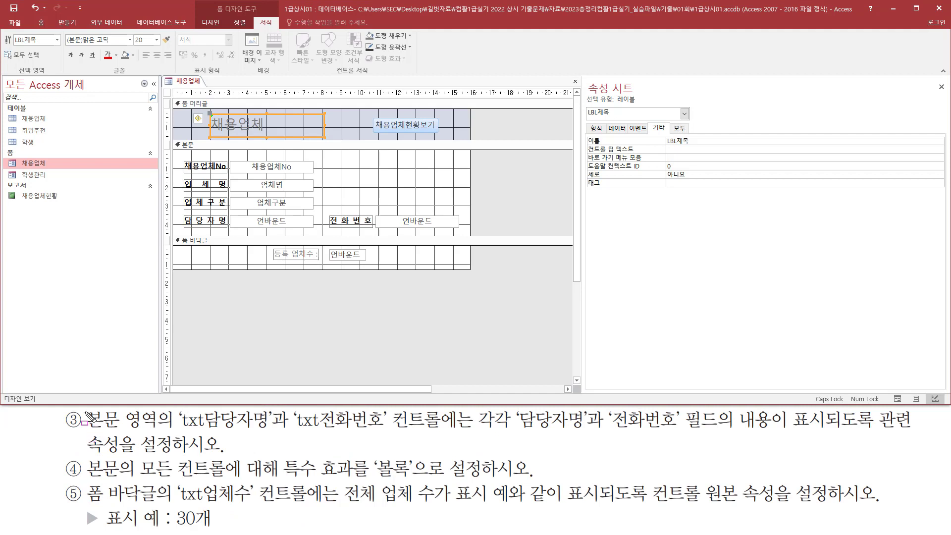
pyautogui.moveTo(82, 408)
pyautogui.mouseDown()
pyautogui.moveTo(131, 438)
pyautogui.moveTo(159, 433)
pyautogui.mouseUp()
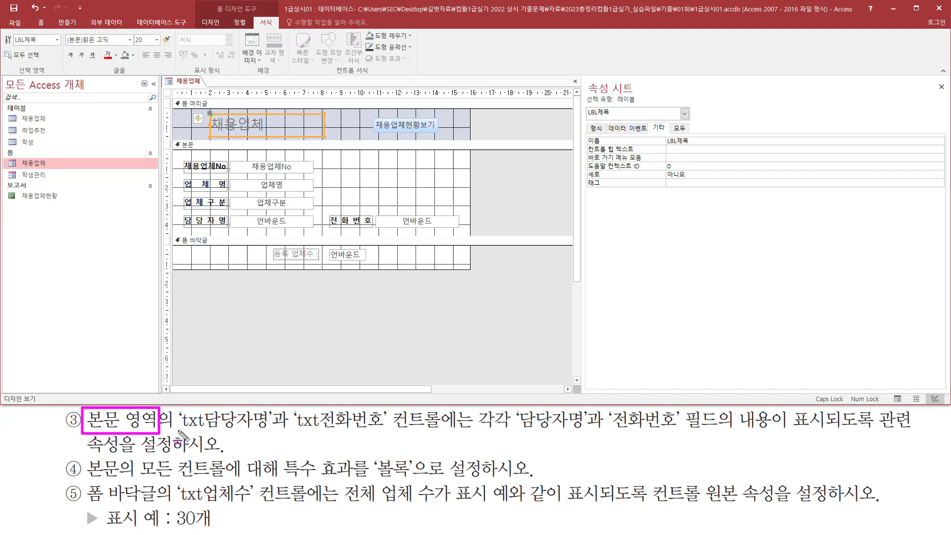
pyautogui.moveTo(176, 439); pyautogui.dragTo(384, 429)
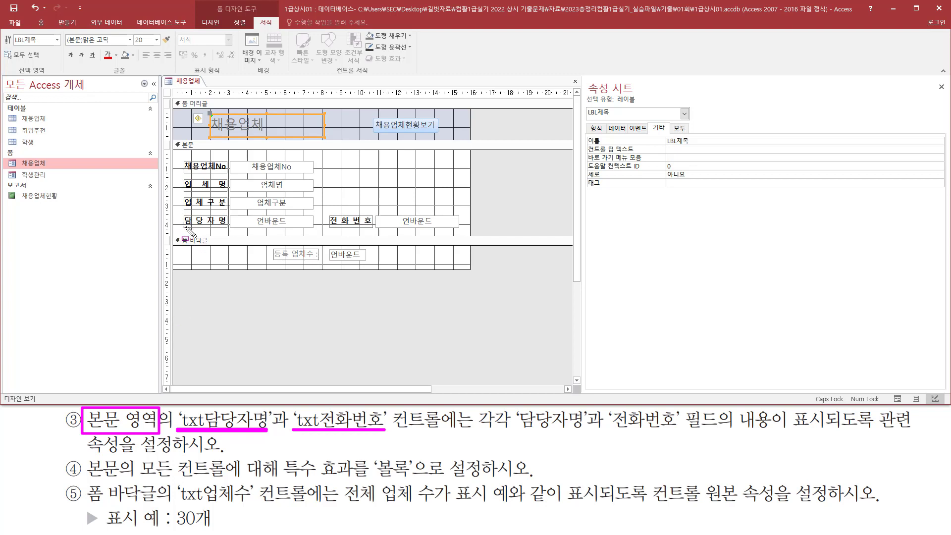
pyautogui.moveTo(187, 227); pyautogui.dragTo(227, 226)
pyautogui.moveTo(329, 226); pyautogui.dragTo(373, 226)
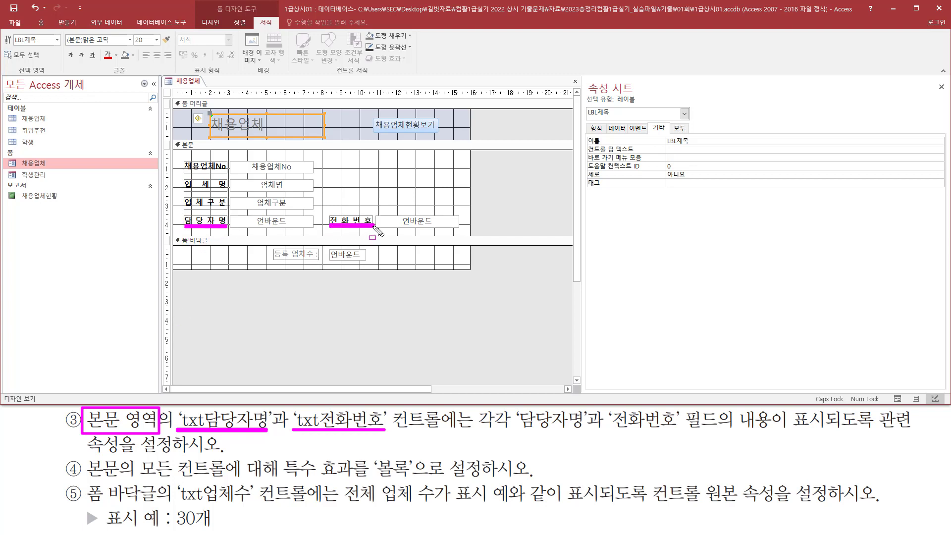
pyautogui.moveTo(251, 213); pyautogui.dragTo(289, 228)
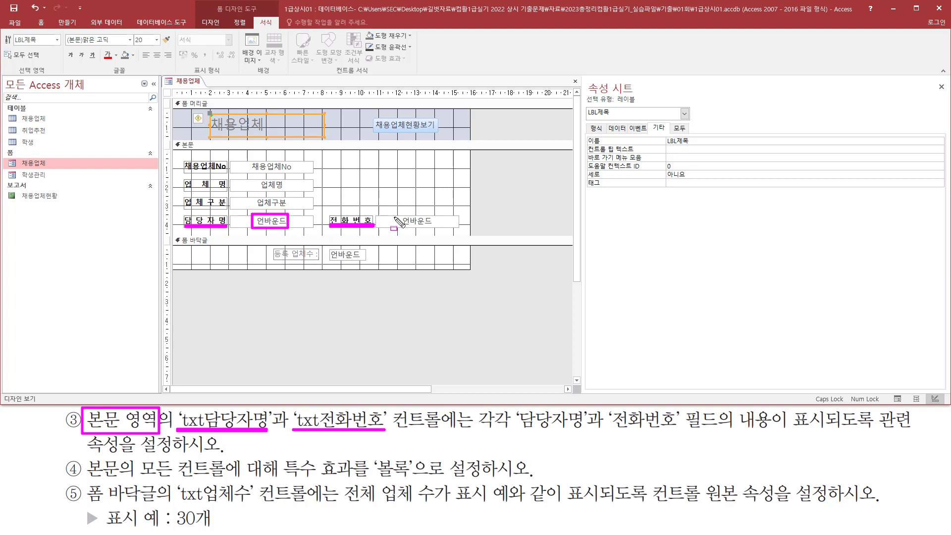
pyautogui.moveTo(395, 209)
pyautogui.mouseDown()
pyautogui.moveTo(413, 229)
pyautogui.moveTo(447, 231)
pyautogui.mouseUp()
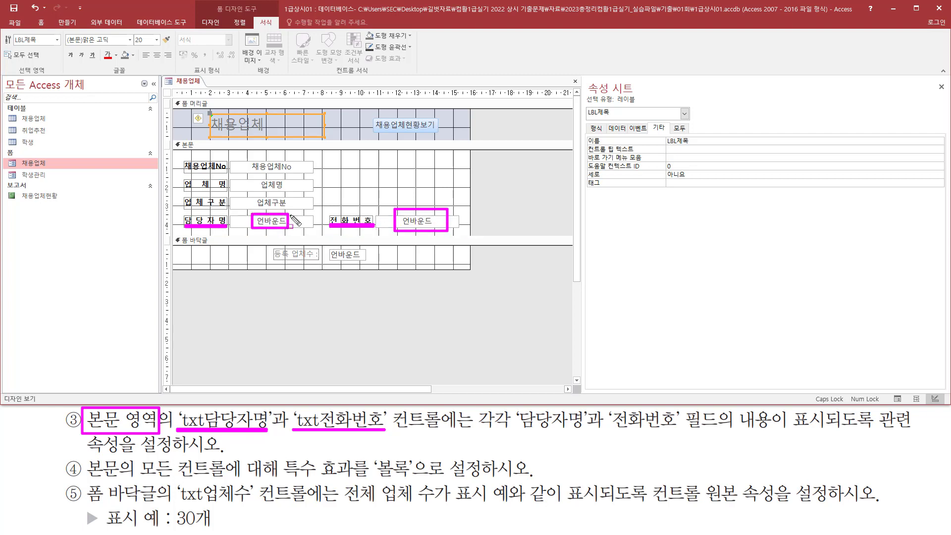
pyautogui.press('Escape')
# Check the title label and the 담당자명 and 전화번호 boxes in Form view, and return to Design view.
pyautogui.rightClick(195, 82)
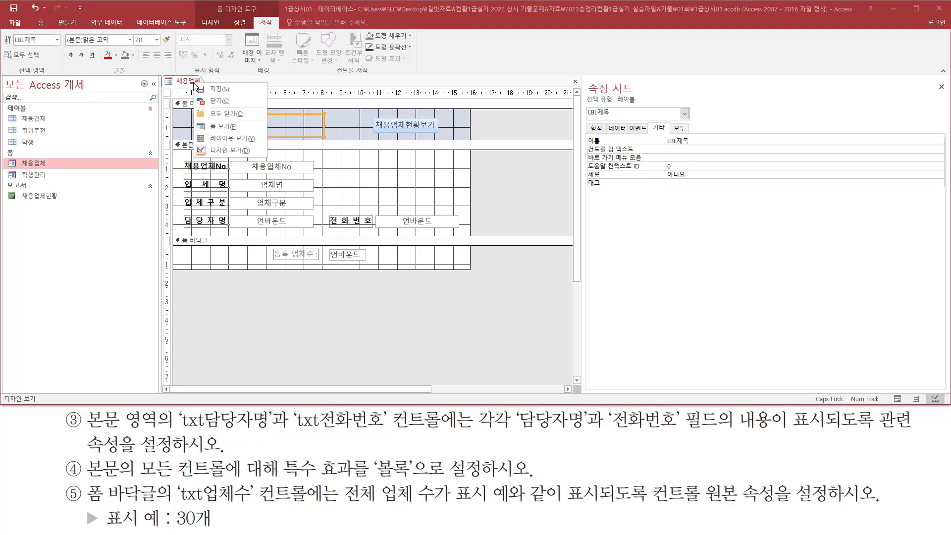
pyautogui.click(223, 127)
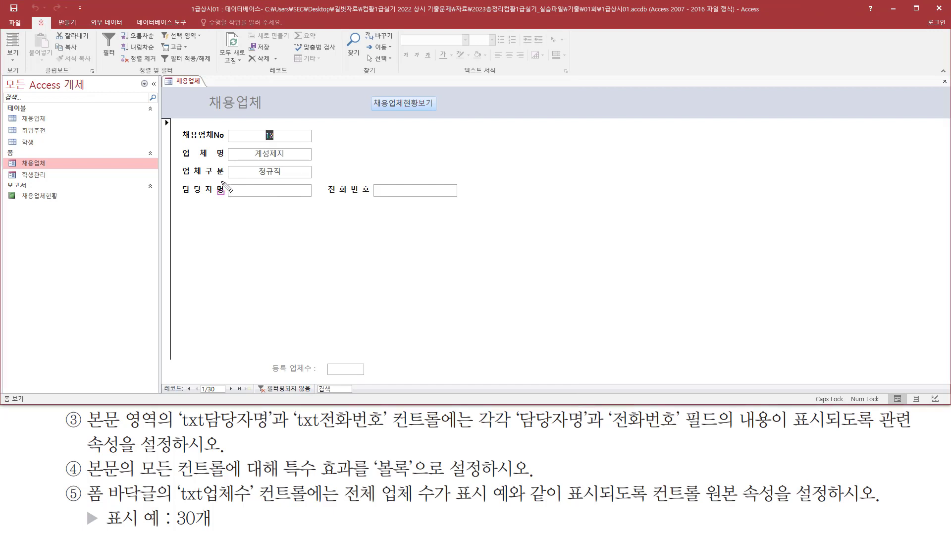
pyautogui.moveTo(226, 183); pyautogui.dragTo(305, 202)
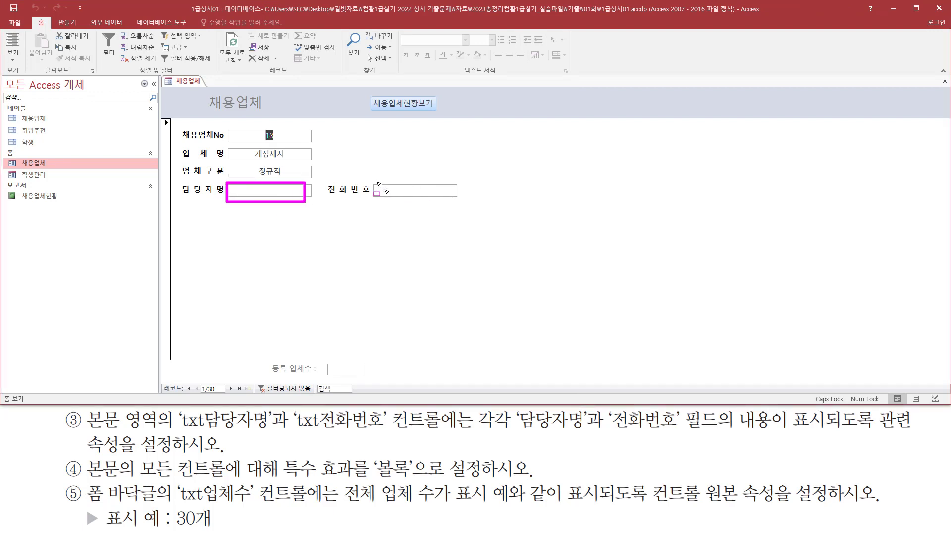
pyautogui.moveTo(375, 181); pyautogui.dragTo(454, 203)
pyautogui.press('Escape')
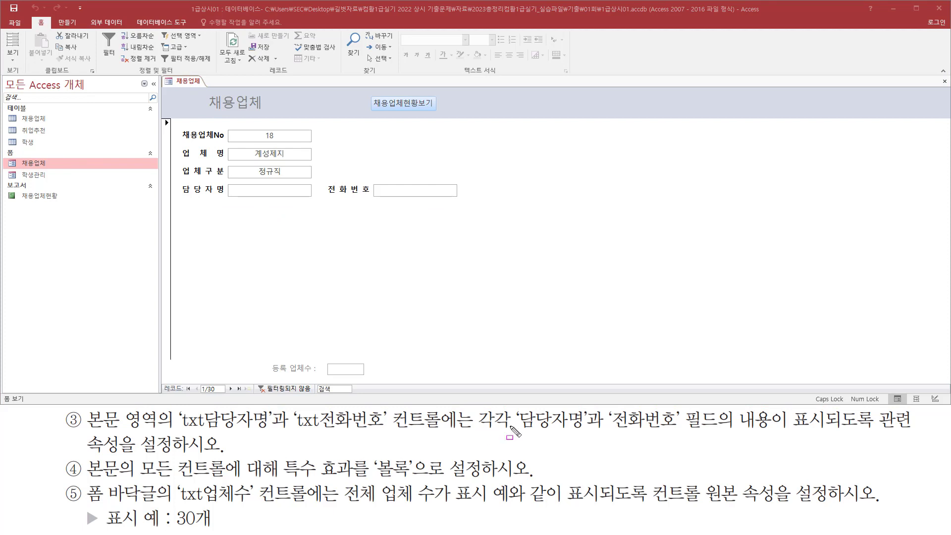
pyautogui.moveTo(514, 430); pyautogui.dragTo(786, 431)
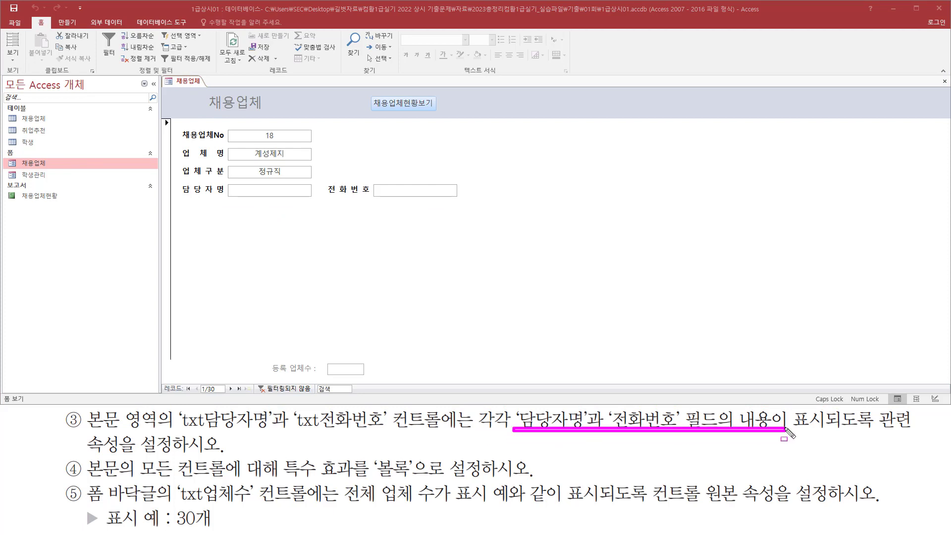
pyautogui.moveTo(739, 407)
pyautogui.mouseDown()
pyautogui.moveTo(773, 427)
pyautogui.moveTo(837, 431)
pyautogui.mouseUp()
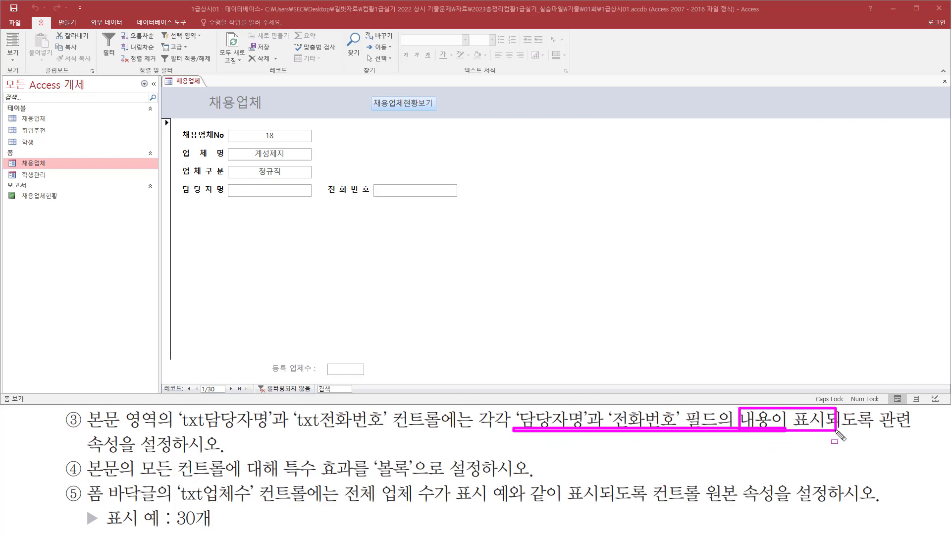
pyautogui.press('Escape')
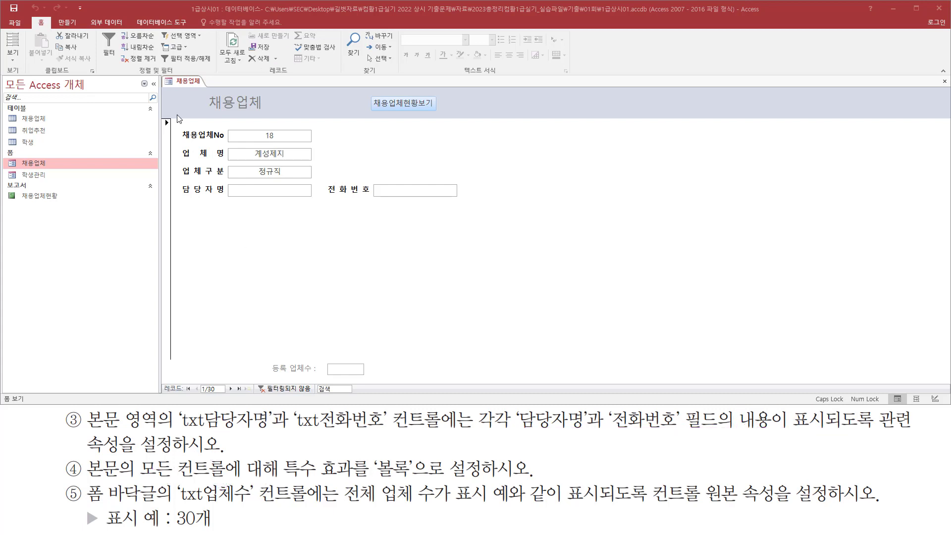
pyautogui.rightClick(183, 85)
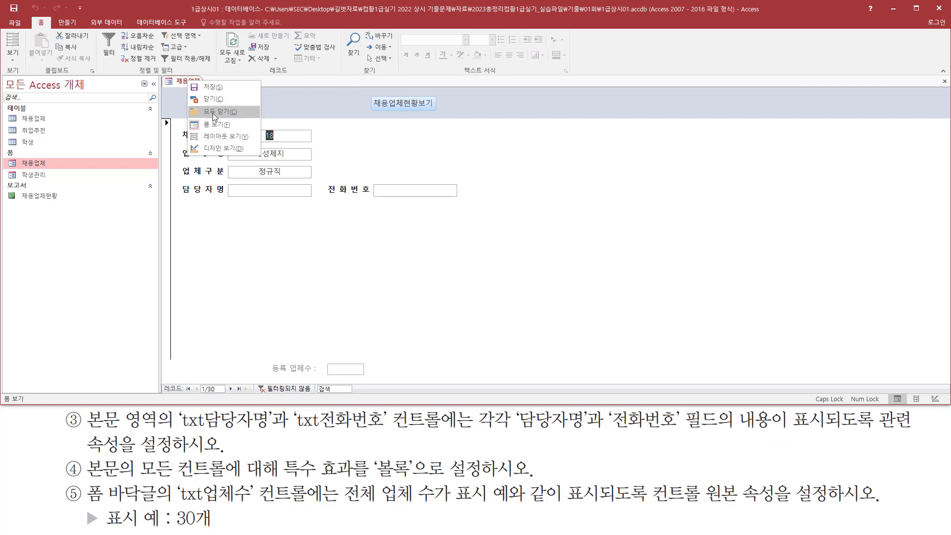
pyautogui.click(219, 150)
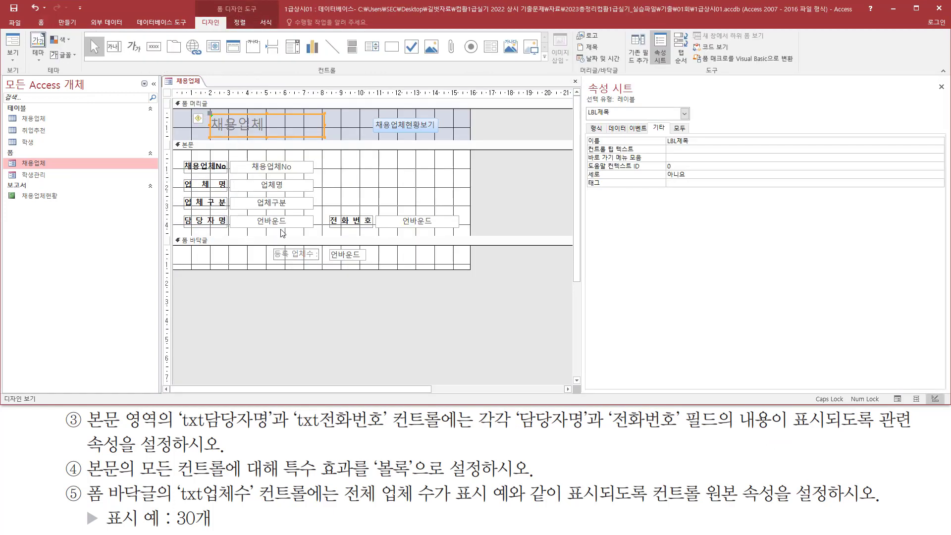
# Set the control source of the txt담당자명 text box in the detail section to the 담당자명 field.
pyautogui.click(277, 221)
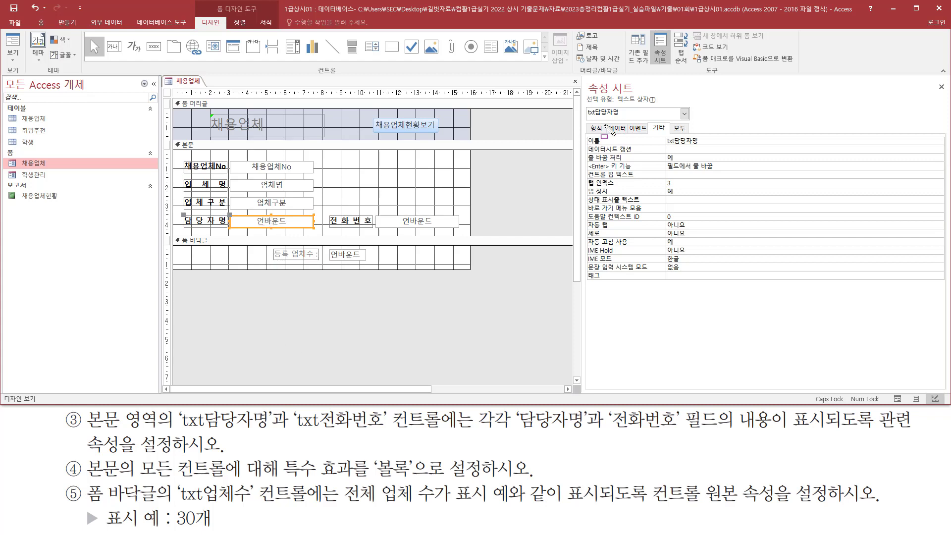
pyautogui.moveTo(582, 104); pyautogui.dragTo(635, 118)
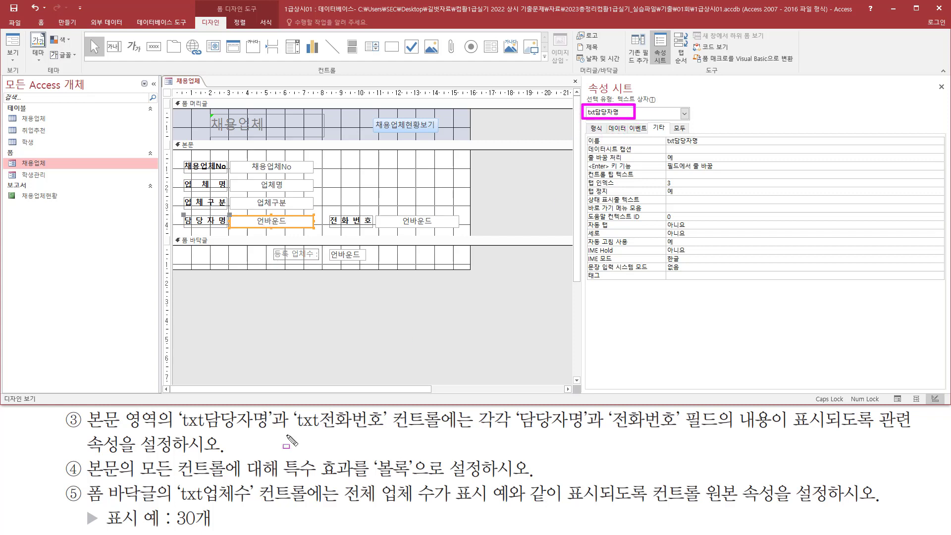
pyautogui.moveTo(178, 427); pyautogui.dragTo(268, 428)
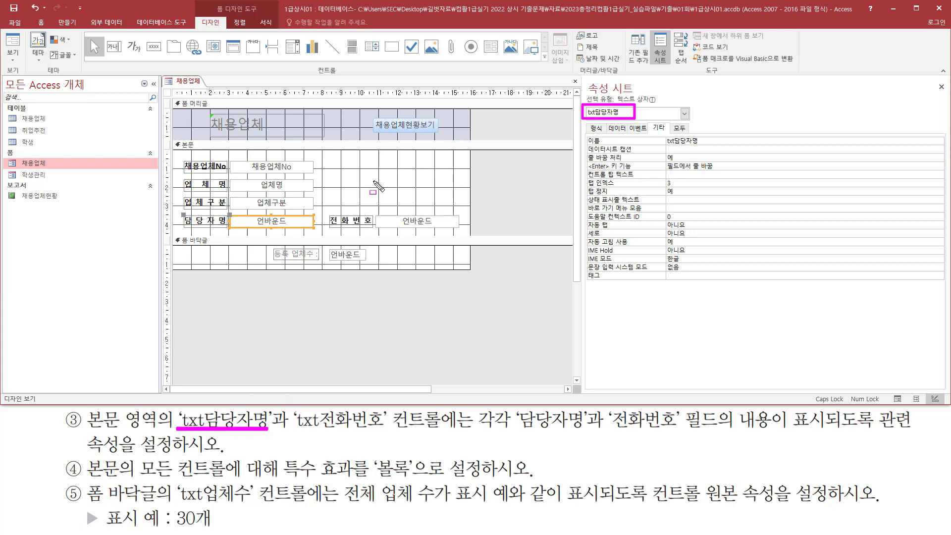
pyautogui.moveTo(608, 122); pyautogui.dragTo(629, 136)
pyautogui.press('Escape')
pyautogui.click(617, 129)
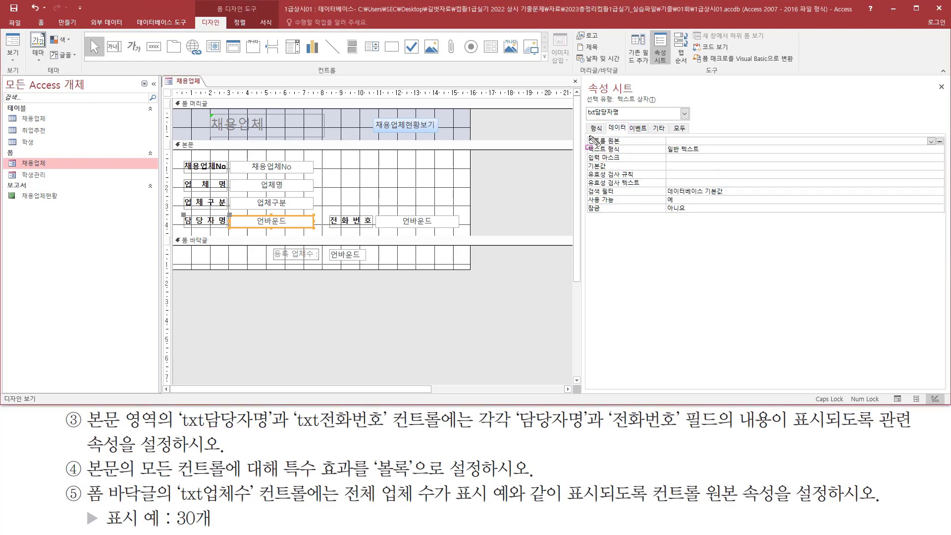
pyautogui.moveTo(585, 133); pyautogui.dragTo(632, 146)
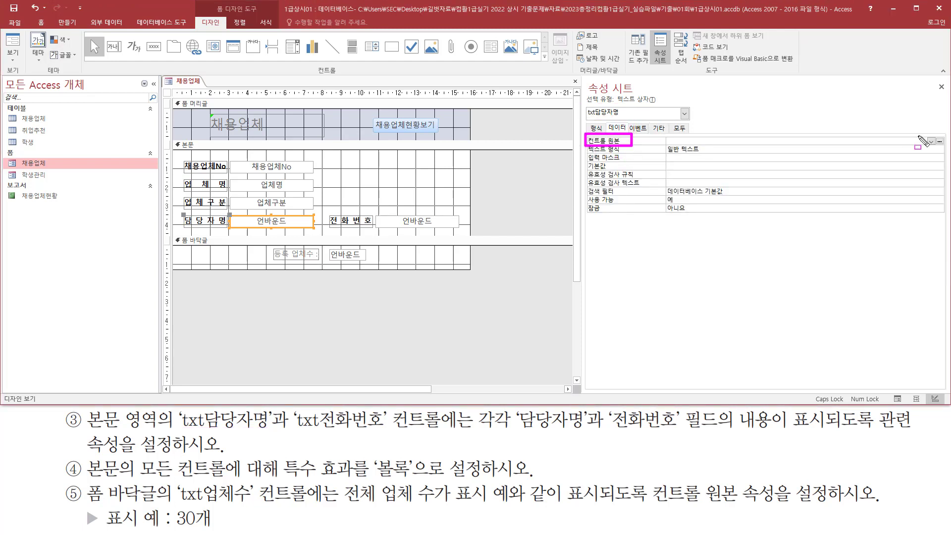
pyautogui.moveTo(922, 133); pyautogui.dragTo(939, 149)
pyautogui.press('Escape')
pyautogui.click(931, 142)
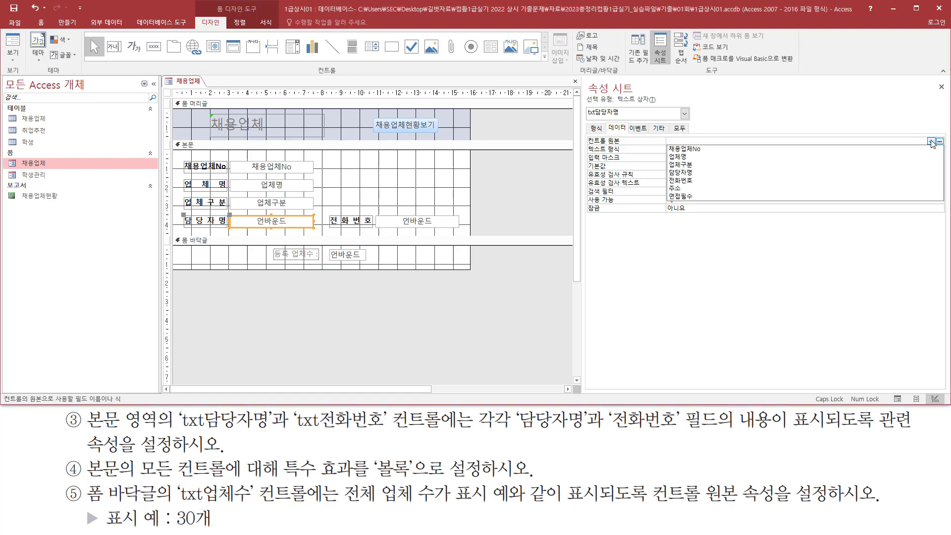
pyautogui.click(700, 173)
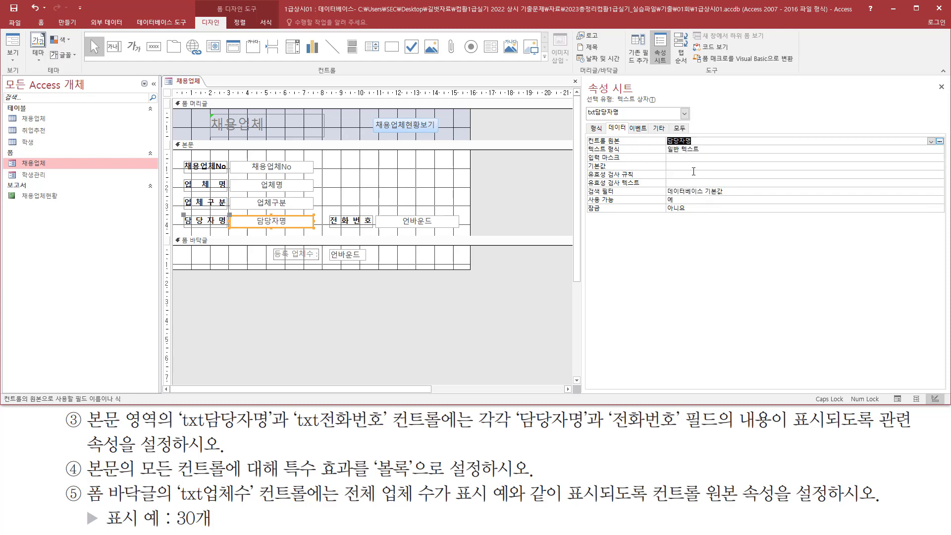
# Bind the txt전화번호 text box to the 전화번호 field through its control source.
pyautogui.click(416, 227)
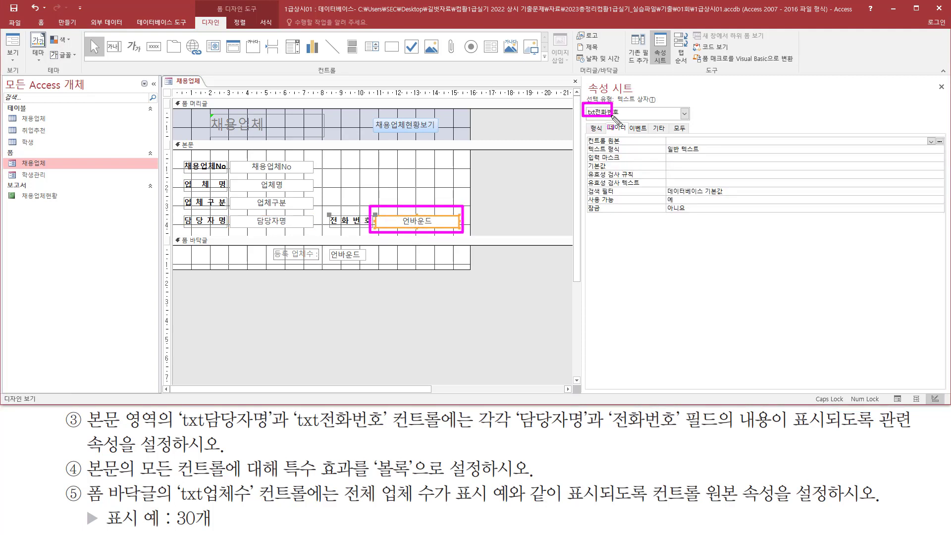
pyautogui.click(700, 140)
pyautogui.click(931, 141)
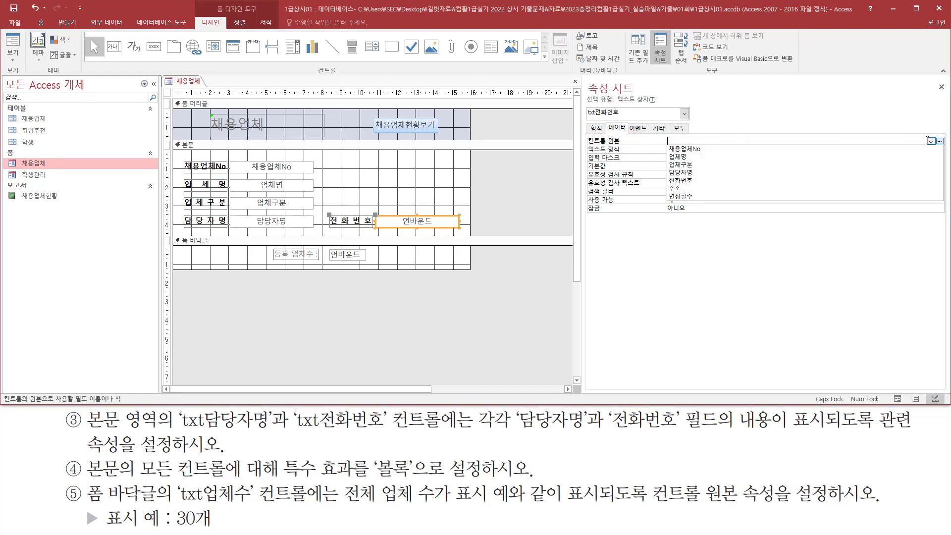
pyautogui.click(851, 184)
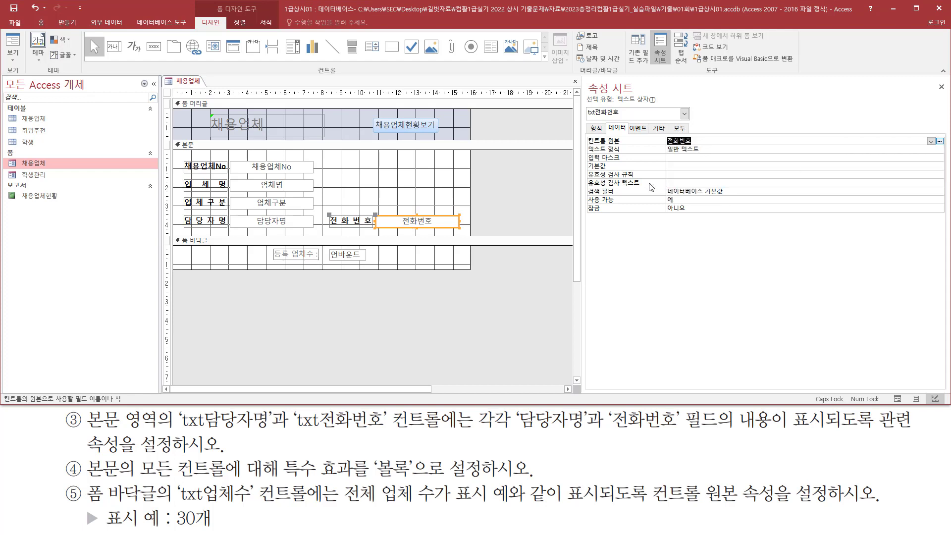
pyautogui.click(452, 179)
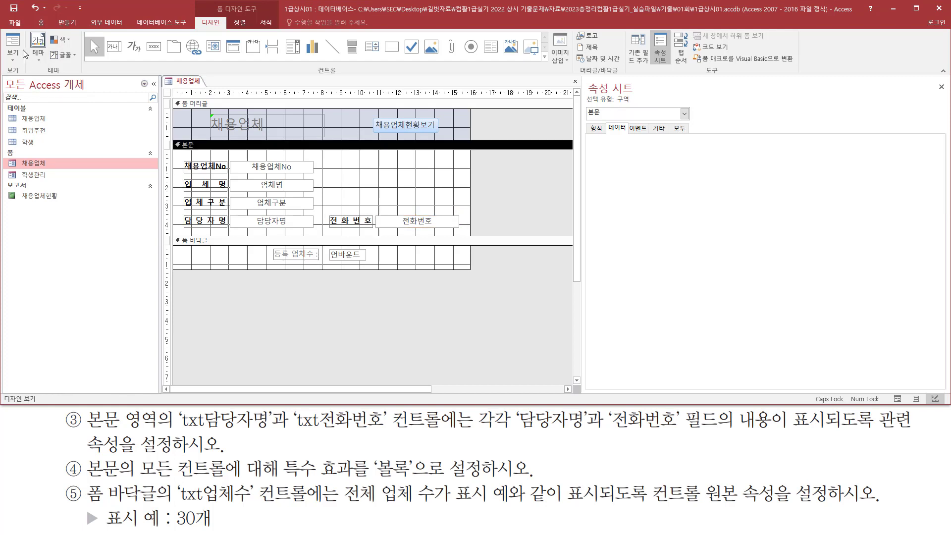
# Check the data in the 담당자명 and 전화번호 boxes in Form view, and return to Design view.
pyautogui.click(24, 52)
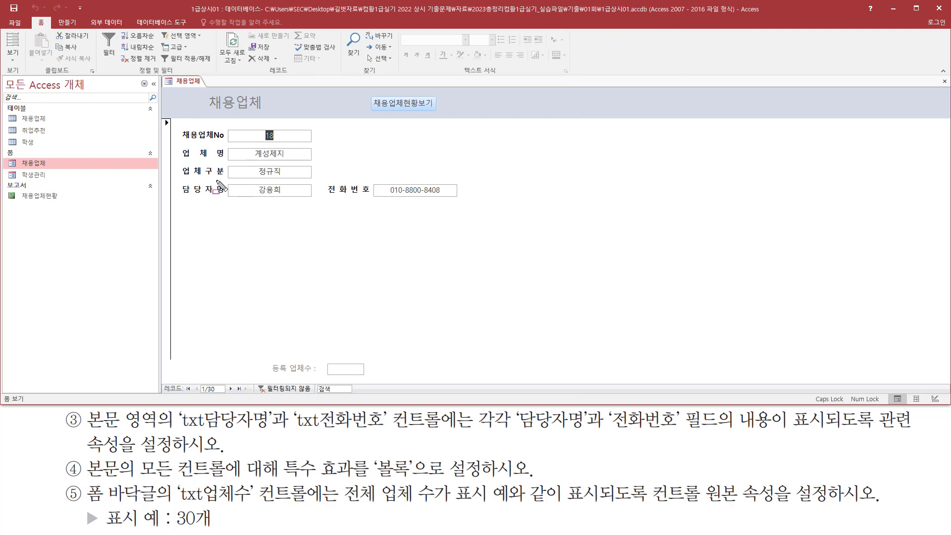
pyautogui.moveTo(224, 182); pyautogui.dragTo(312, 200)
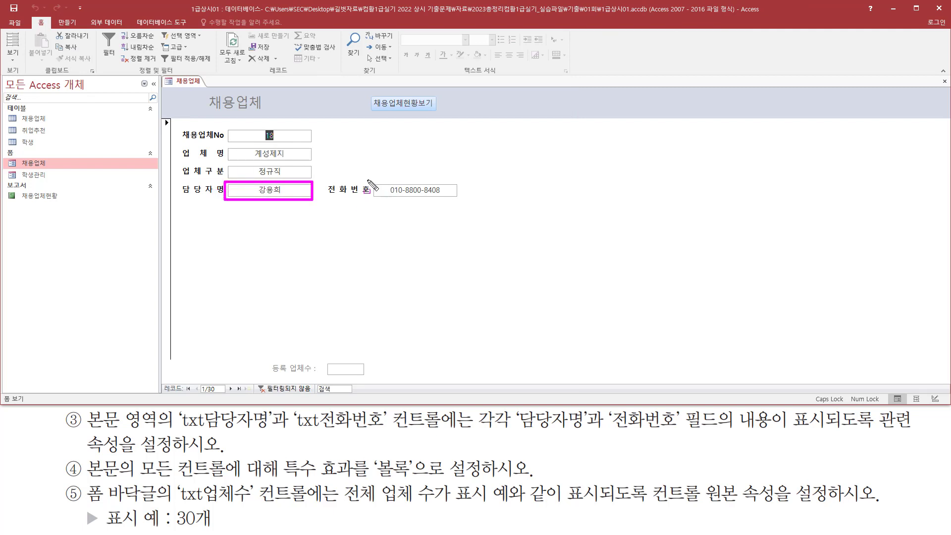
pyautogui.moveTo(373, 180); pyautogui.dragTo(461, 199)
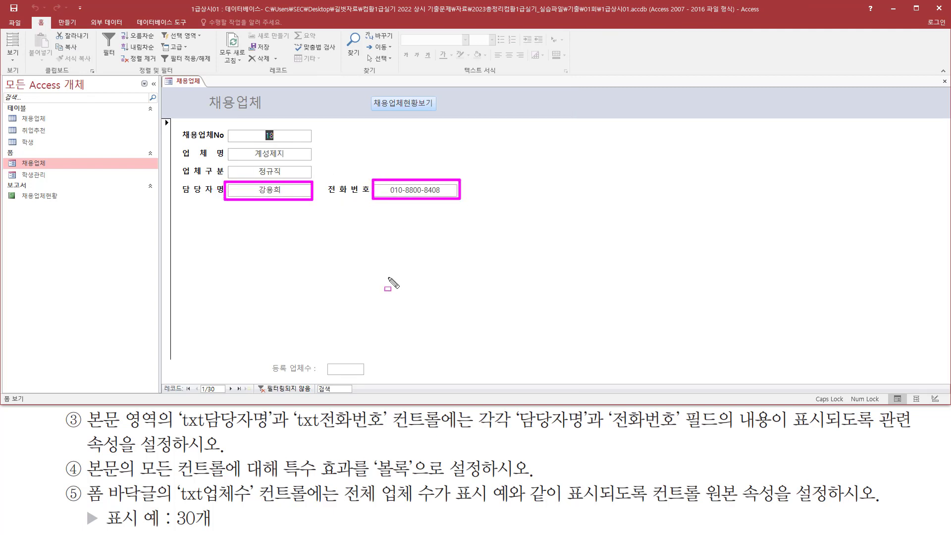
pyautogui.press('Escape')
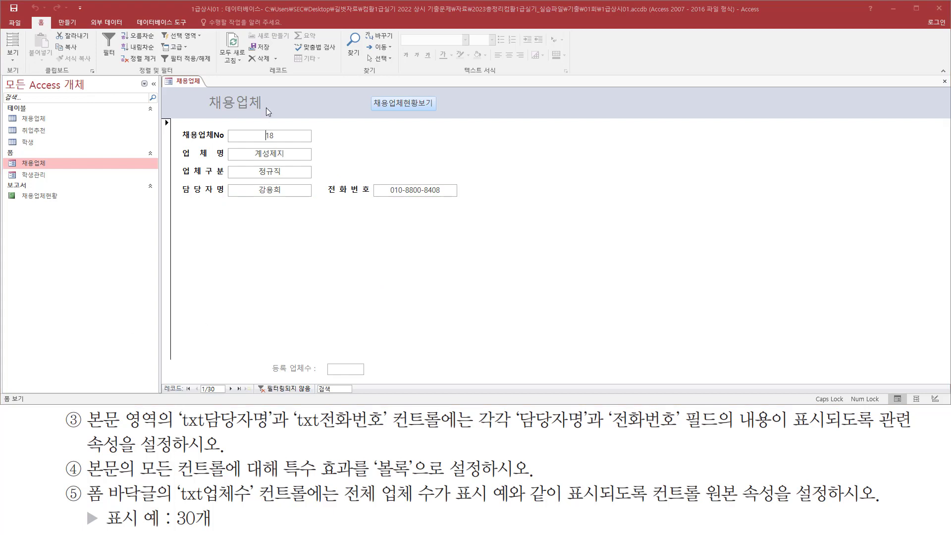
pyautogui.rightClick(195, 84)
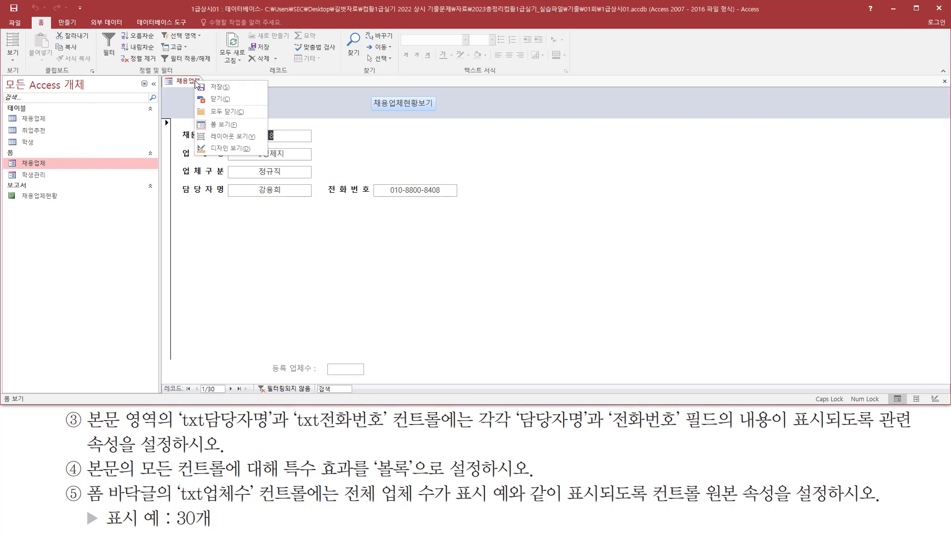
pyautogui.click(226, 149)
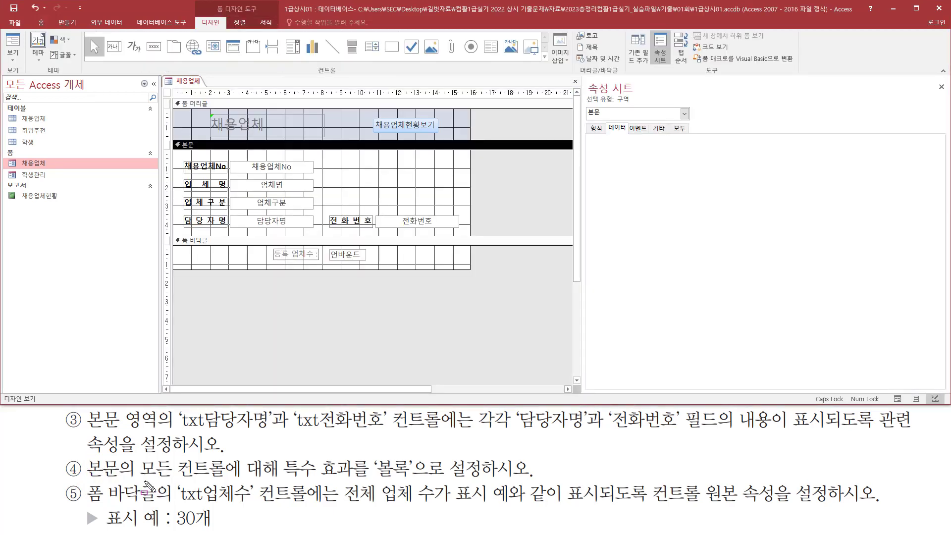
pyautogui.moveTo(136, 457)
pyautogui.mouseDown()
pyautogui.moveTo(145, 474)
pyautogui.moveTo(411, 480)
pyautogui.mouseUp()
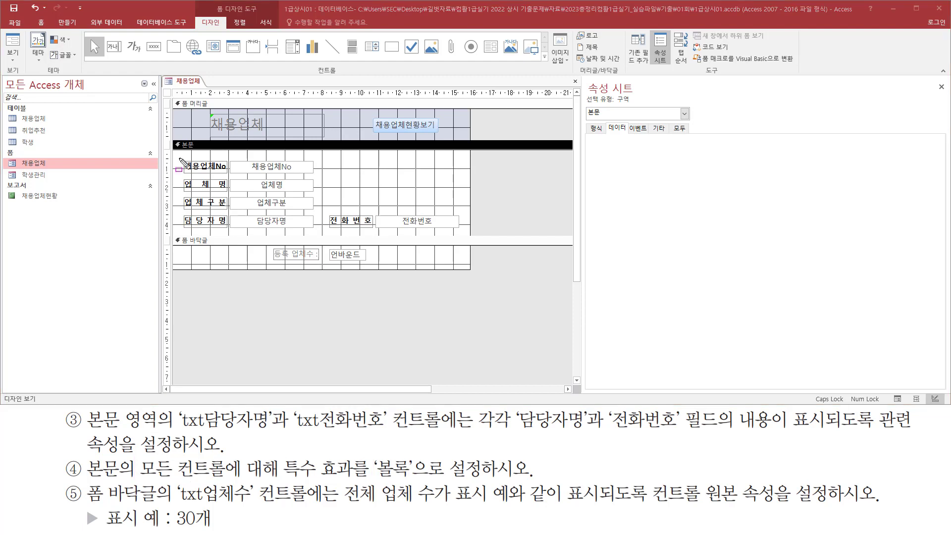
pyautogui.moveTo(180, 153)
pyautogui.mouseDown()
pyautogui.moveTo(194, 189)
pyautogui.moveTo(304, 229)
pyautogui.moveTo(466, 237)
pyautogui.mouseUp()
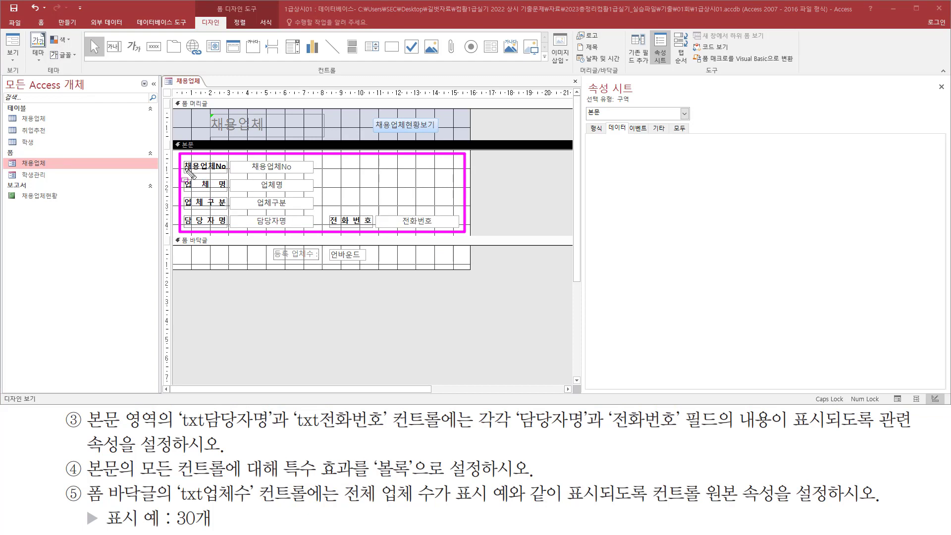
pyautogui.press('Escape')
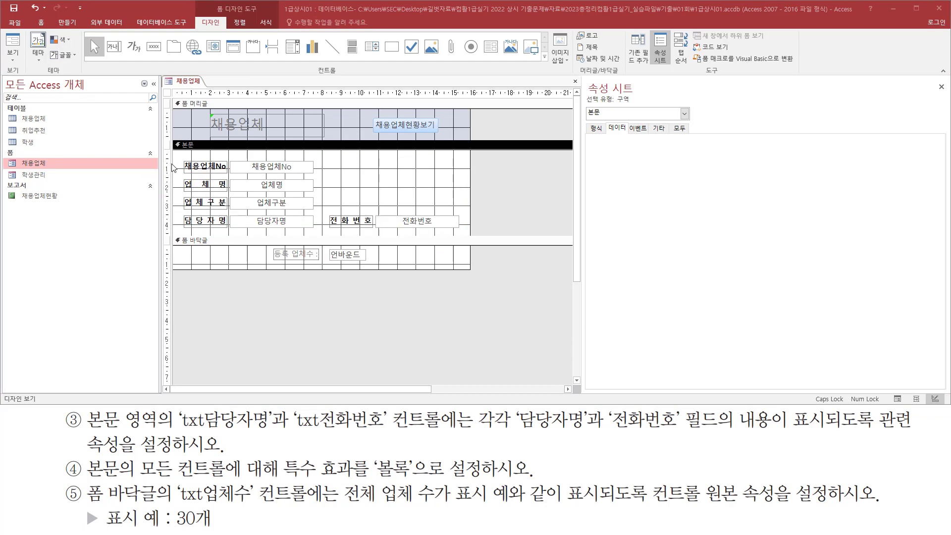
pyautogui.hotkey('ctrl', 'shift', 'd')
pyautogui.moveTo(162, 169)
pyautogui.mouseDown()
pyautogui.moveTo(166, 155)
pyautogui.moveTo(169, 236)
pyautogui.mouseUp()
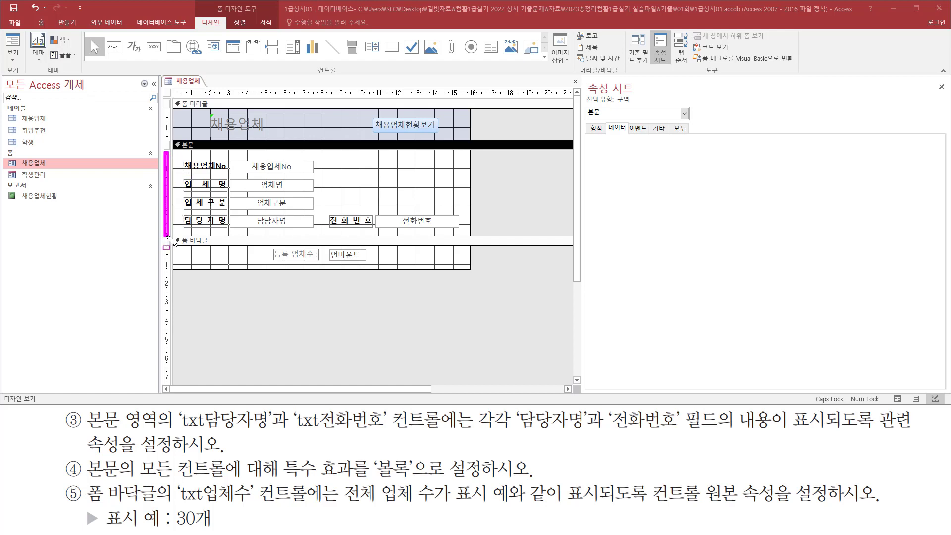
pyautogui.moveTo(183, 158)
pyautogui.mouseDown()
pyautogui.moveTo(187, 193)
pyautogui.moveTo(456, 231)
pyautogui.mouseUp()
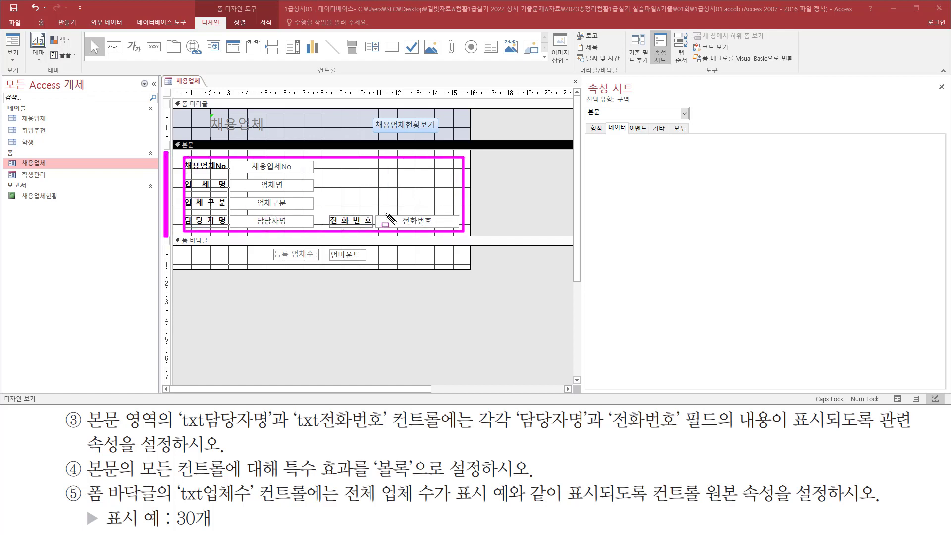
pyautogui.press('Escape')
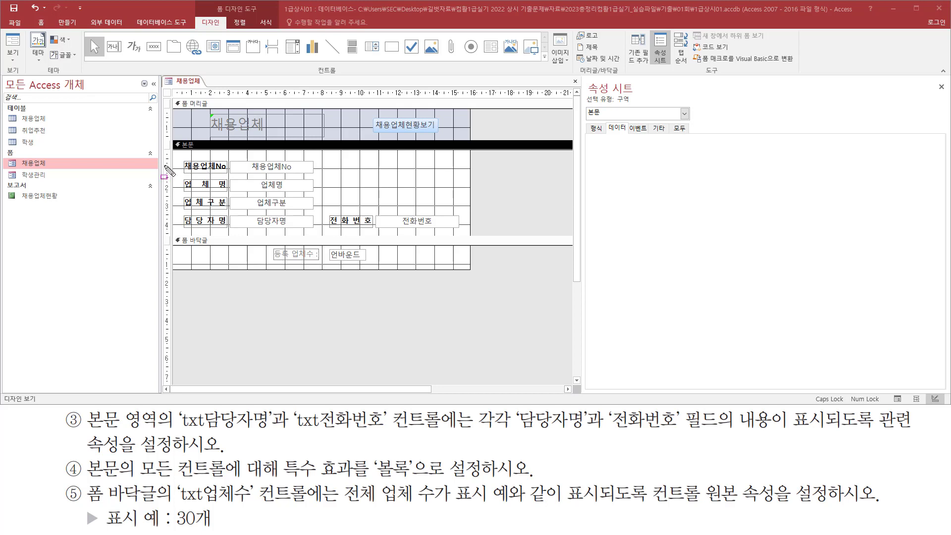
pyautogui.moveTo(164, 166)
pyautogui.mouseDown()
pyautogui.moveTo(376, 169)
pyautogui.moveTo(165, 169)
pyautogui.moveTo(171, 174)
pyautogui.mouseUp()
pyautogui.press('Escape')
pyautogui.hotkey('ctrl', '2')
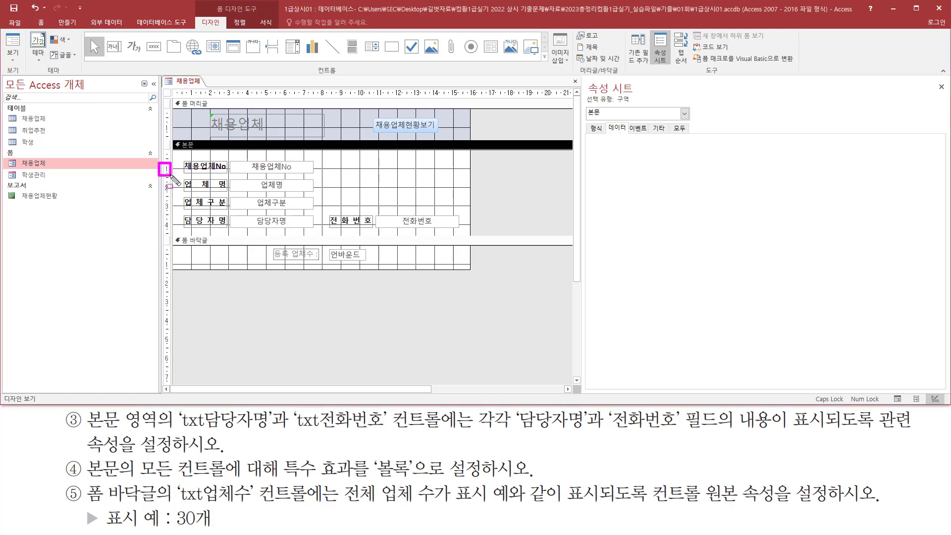
pyautogui.press('Escape')
# Select all controls in the detail (본문) section and set their special effect (특수 효과) to 볼록.
pyautogui.click(166, 167)
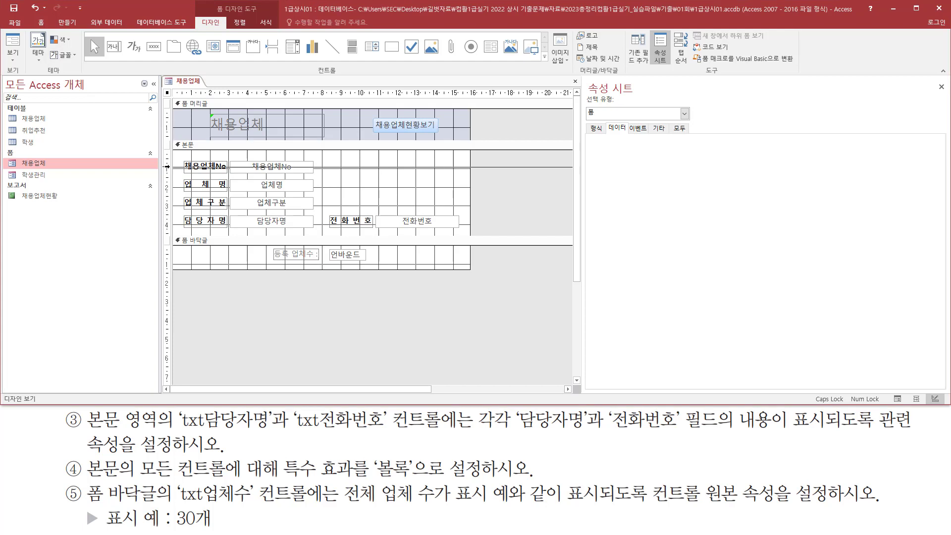
pyautogui.moveTo(166, 167); pyautogui.dragTo(169, 228)
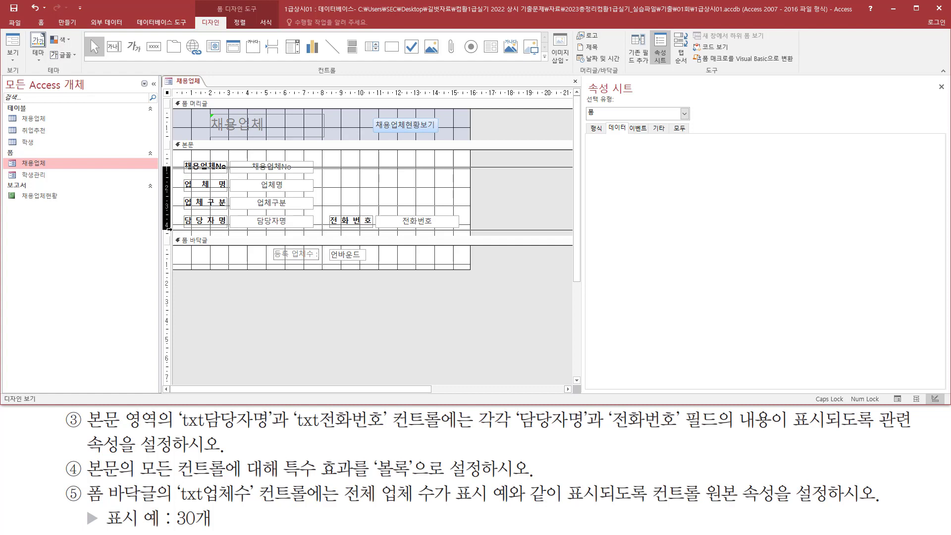
pyautogui.moveTo(169, 229); pyautogui.dragTo(169, 229)
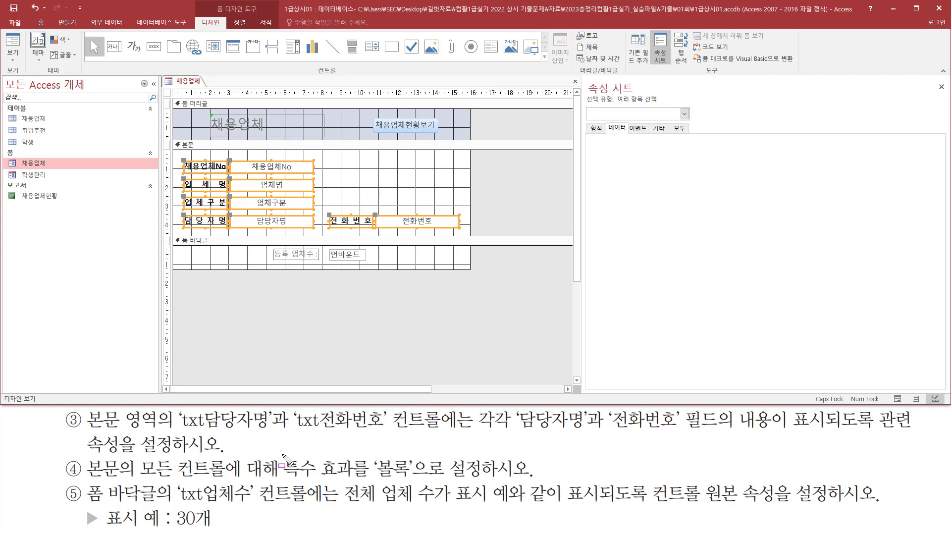
pyautogui.moveTo(282, 453)
pyautogui.mouseDown()
pyautogui.moveTo(351, 480)
pyautogui.moveTo(483, 479)
pyautogui.mouseUp()
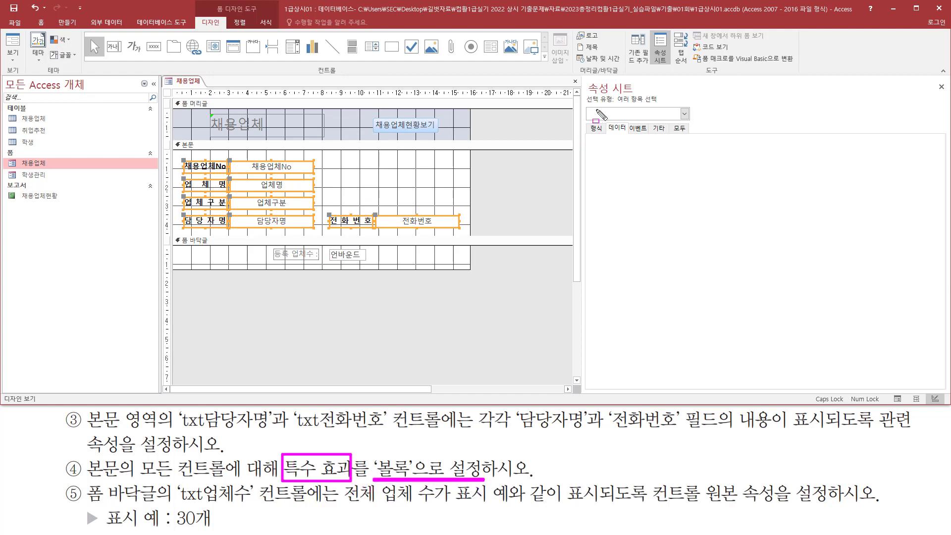
pyautogui.moveTo(586, 120); pyautogui.dragTo(602, 139)
pyautogui.press('Escape')
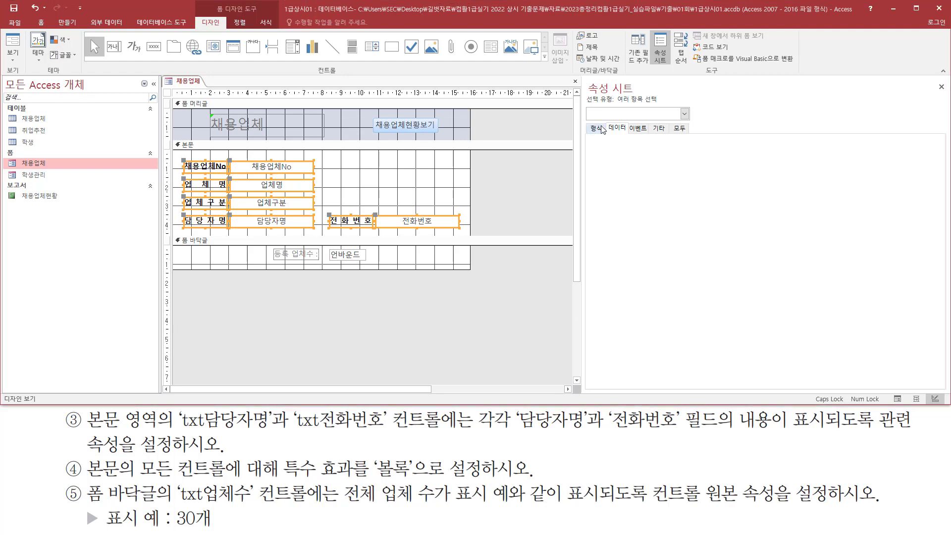
pyautogui.click(597, 129)
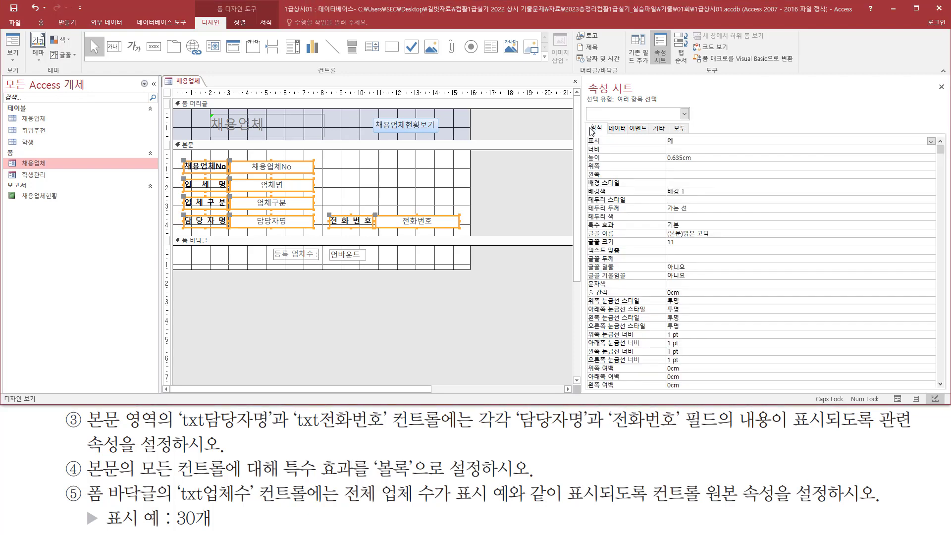
pyautogui.moveTo(586, 222); pyautogui.dragTo(682, 229)
pyautogui.press('Escape')
pyautogui.press('Escape')
pyautogui.click(812, 225)
pyautogui.click(932, 220)
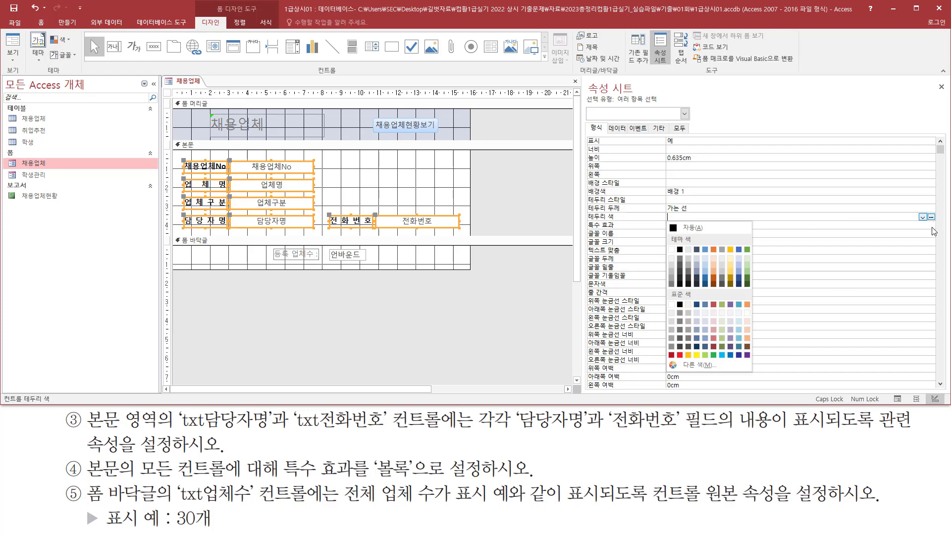
pyautogui.click(931, 224)
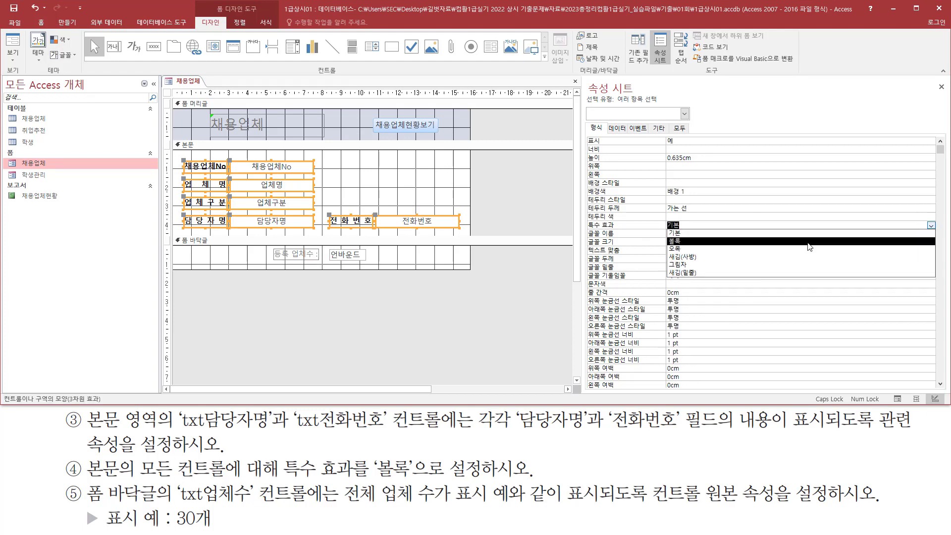
pyautogui.click(809, 242)
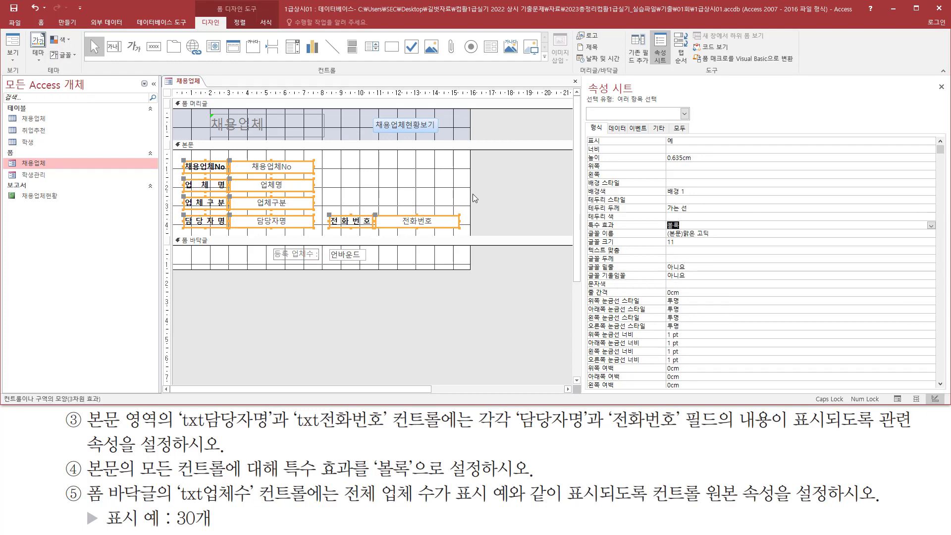
# Deselect the detail controls and view the form in Form view to check their raised effect.
pyautogui.click(424, 181)
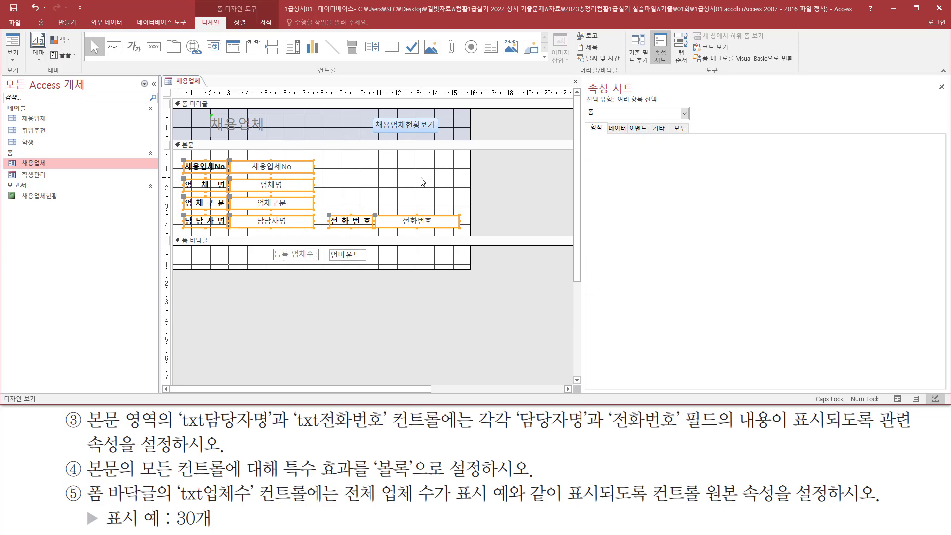
pyautogui.click(15, 47)
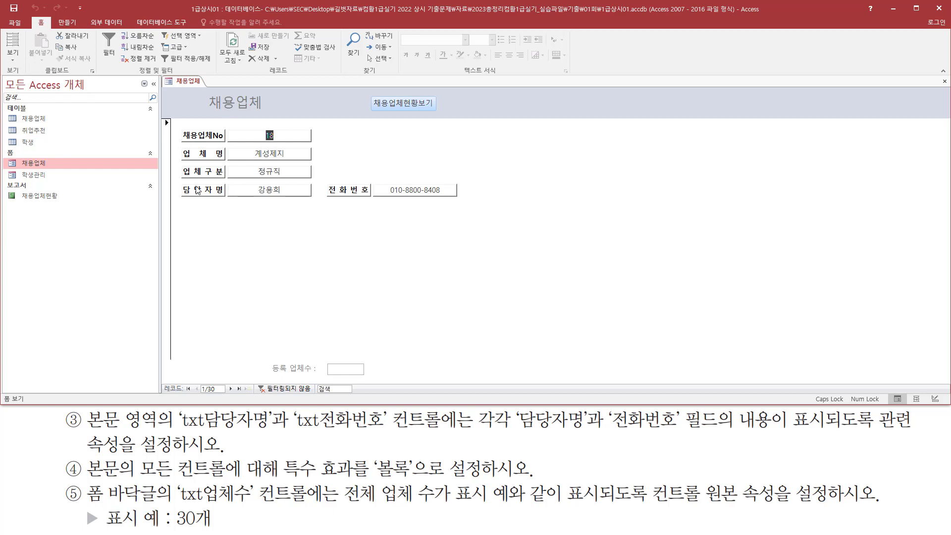
pyautogui.moveTo(83, 481)
pyautogui.mouseDown()
pyautogui.moveTo(161, 507)
pyautogui.moveTo(254, 504)
pyautogui.moveTo(261, 481)
pyautogui.mouseUp()
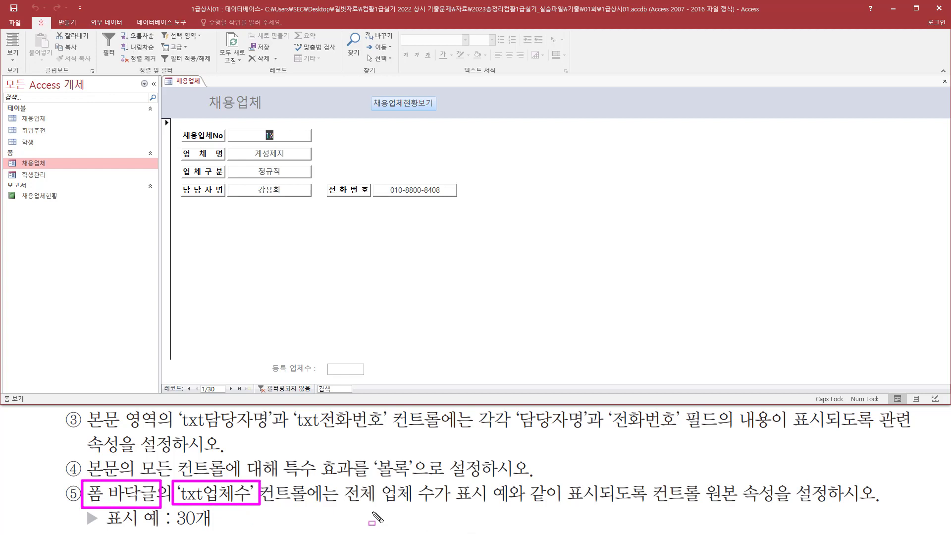
pyautogui.moveTo(345, 506)
pyautogui.mouseDown()
pyautogui.moveTo(472, 506)
pyautogui.moveTo(449, 506)
pyautogui.moveTo(463, 492)
pyautogui.moveTo(483, 511)
pyautogui.moveTo(524, 511)
pyautogui.mouseUp()
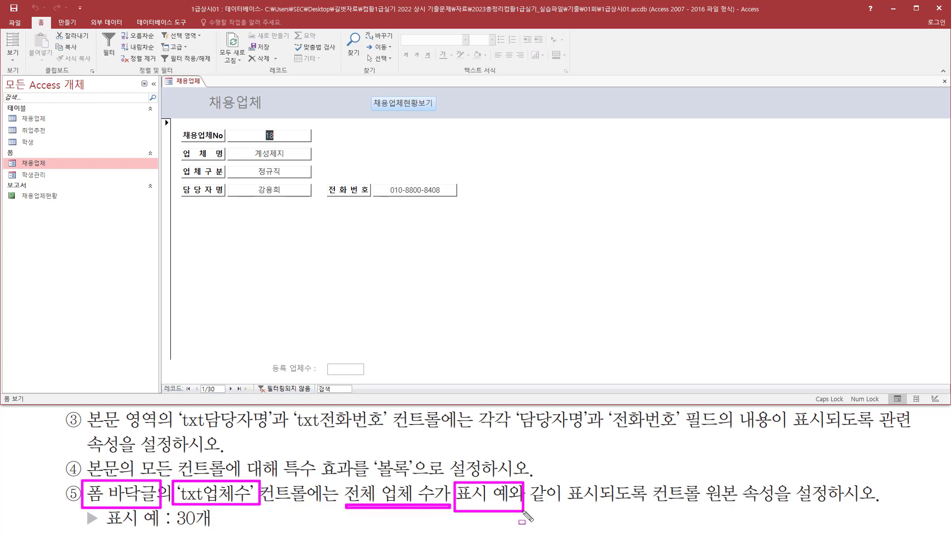
pyautogui.moveTo(652, 507); pyautogui.dragTo(777, 509)
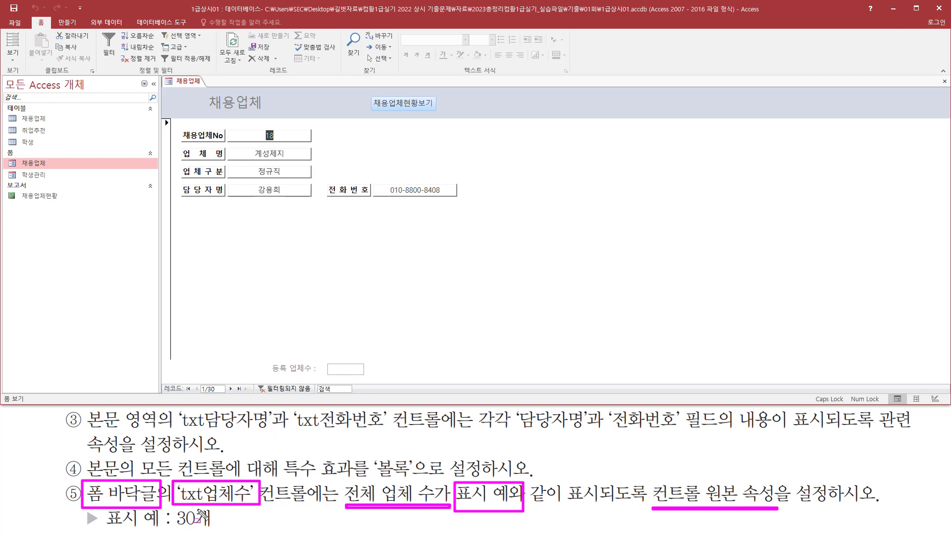
pyautogui.moveTo(173, 527); pyautogui.dragTo(215, 527)
pyautogui.press('Escape')
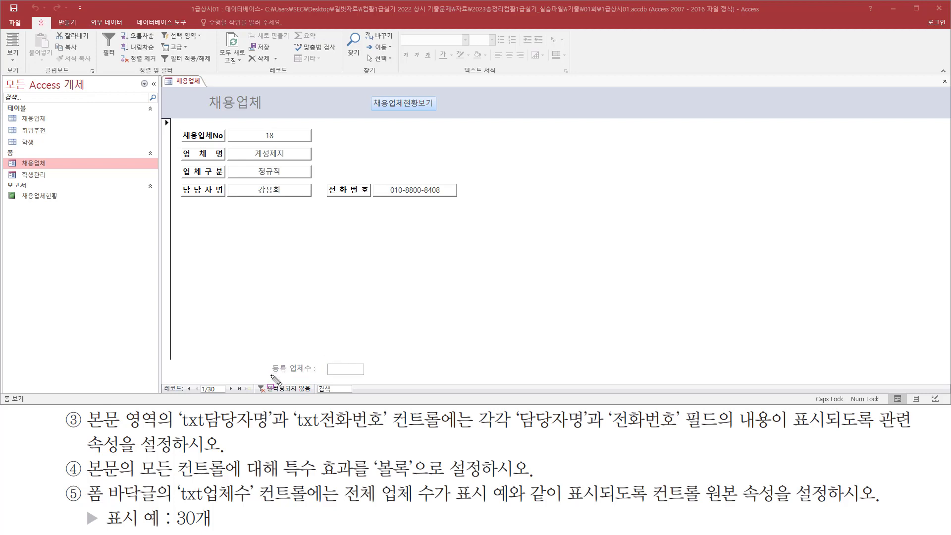
pyautogui.moveTo(270, 375); pyautogui.dragTo(378, 380)
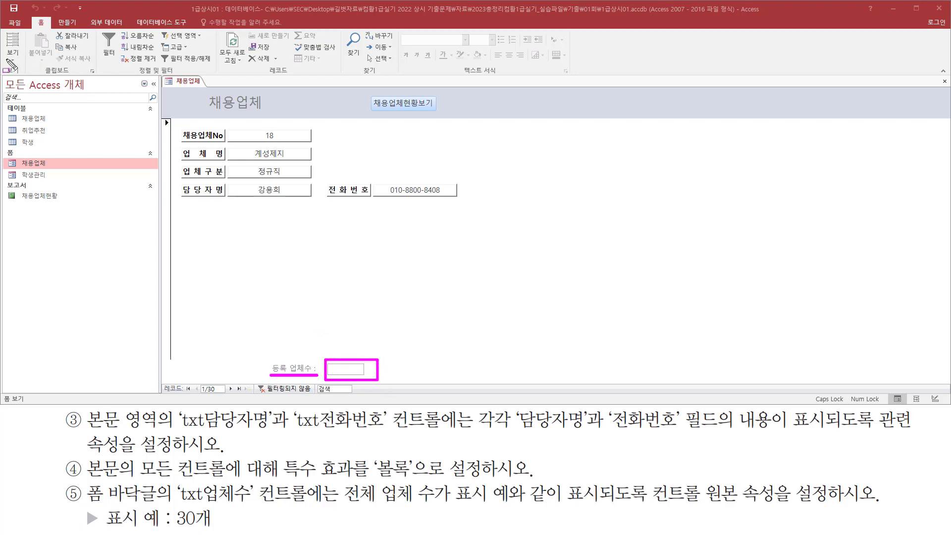
pyautogui.press('Escape')
# Return the 채용업체 form to Design view and select the txt업체수 text box in the form footer (폼 바닥글).
pyautogui.click(17, 55)
pyautogui.click(54, 113)
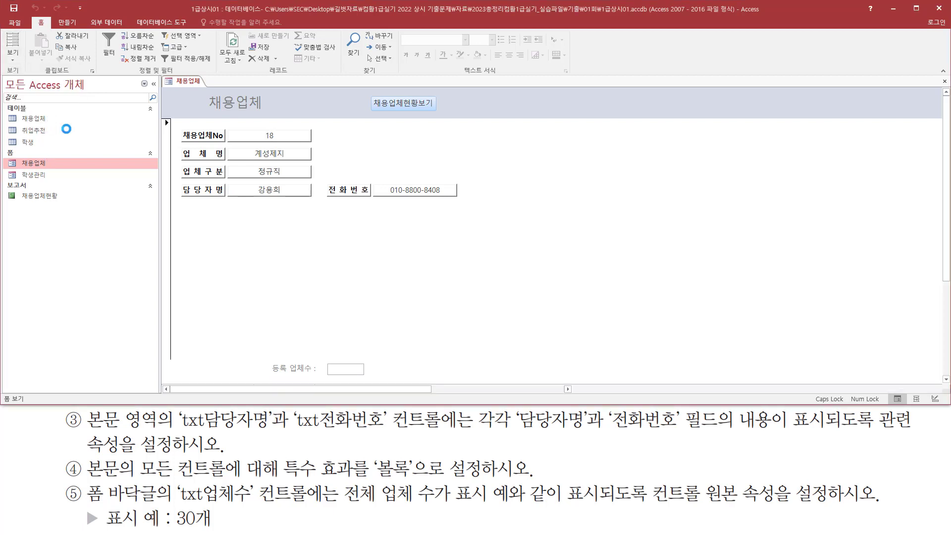
pyautogui.click(352, 258)
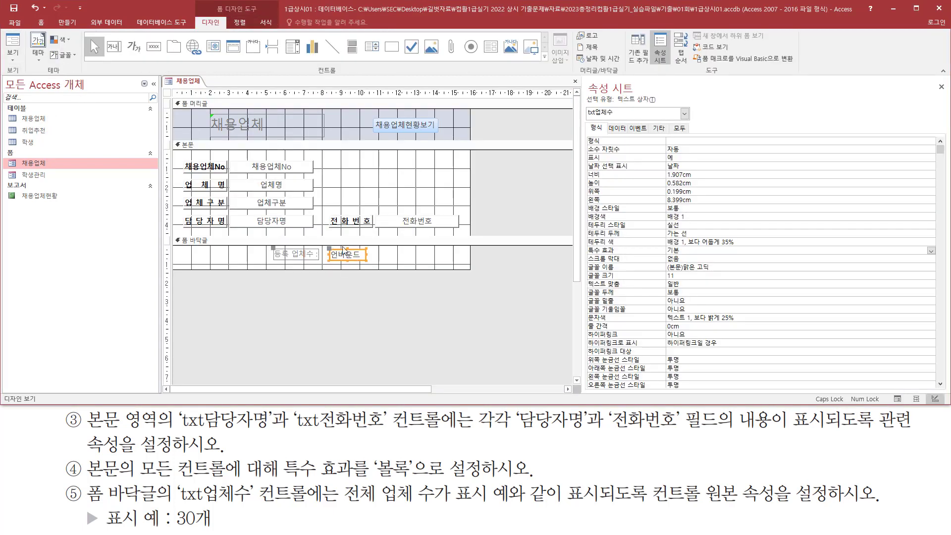
pyautogui.hotkey('ctrl', 'shift', 'd')
pyautogui.moveTo(580, 119)
pyautogui.mouseDown()
pyautogui.moveTo(614, 124)
pyautogui.moveTo(620, 105)
pyautogui.moveTo(620, 124)
pyautogui.mouseUp()
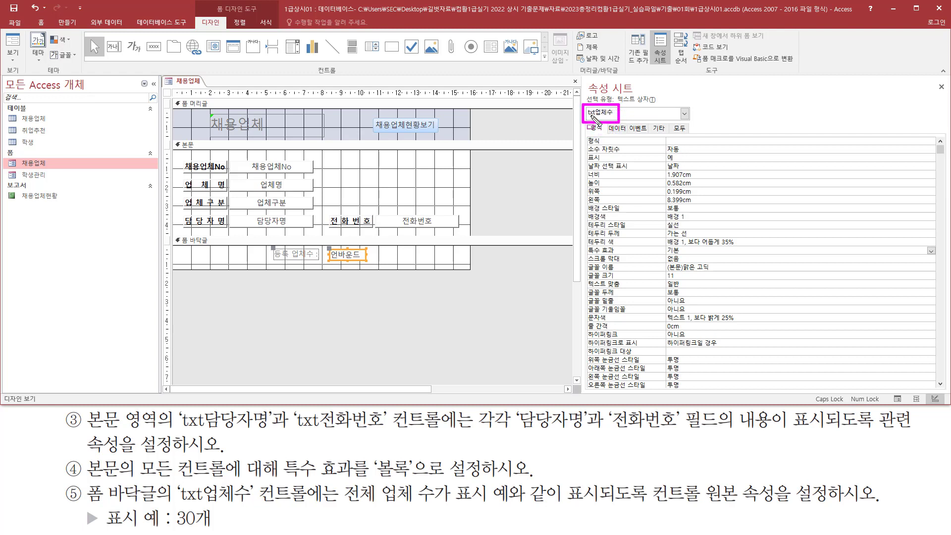
pyautogui.press('Escape')
# Set the control source (컨트롤 원본) of the txt업체수 text box to =COUNT(*).
pyautogui.click(612, 127)
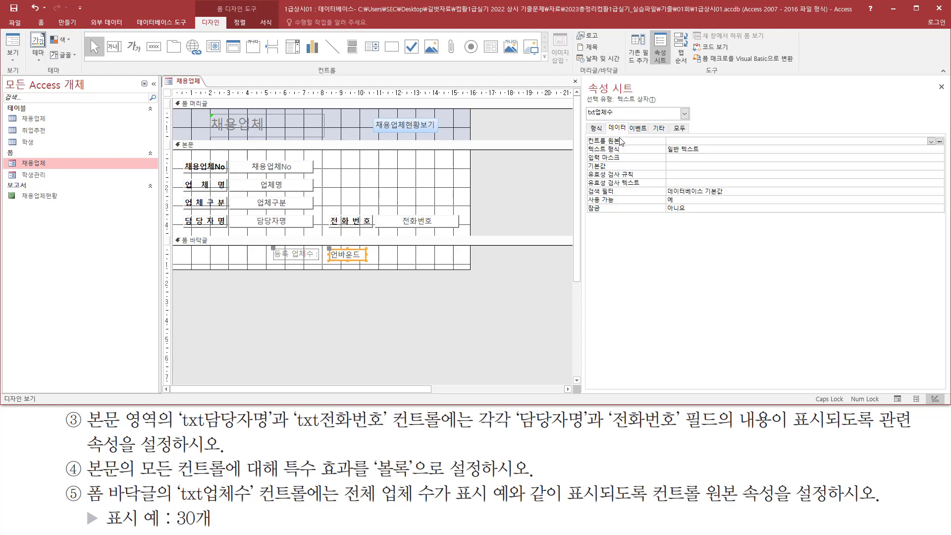
pyautogui.moveTo(587, 134)
pyautogui.mouseDown()
pyautogui.moveTo(644, 163)
pyautogui.moveTo(635, 146)
pyautogui.mouseUp()
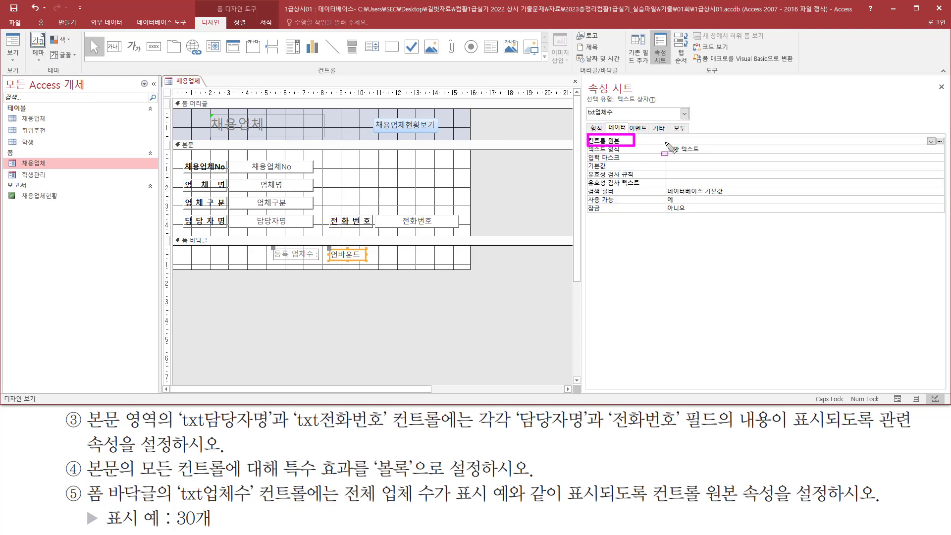
pyautogui.press('Escape')
pyautogui.click(694, 141)
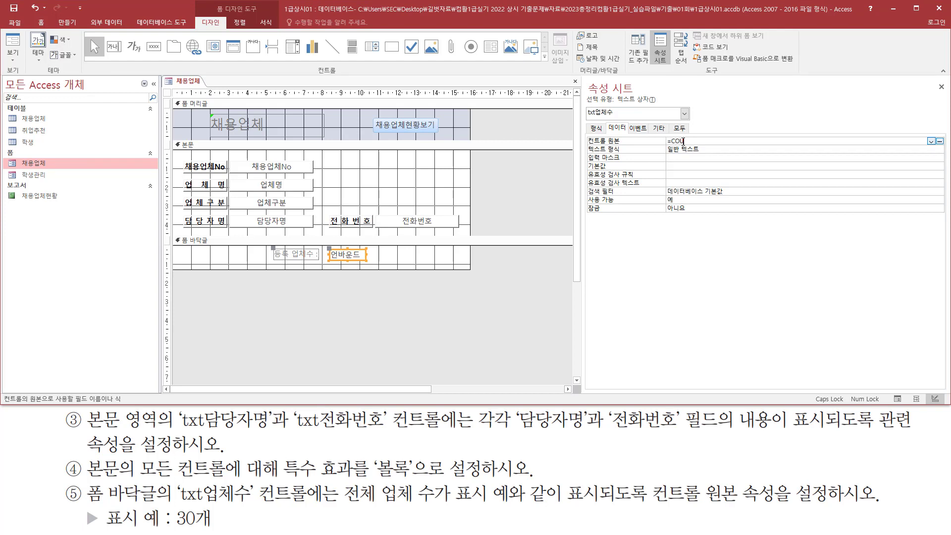
pyautogui.write('=COUNT(*')
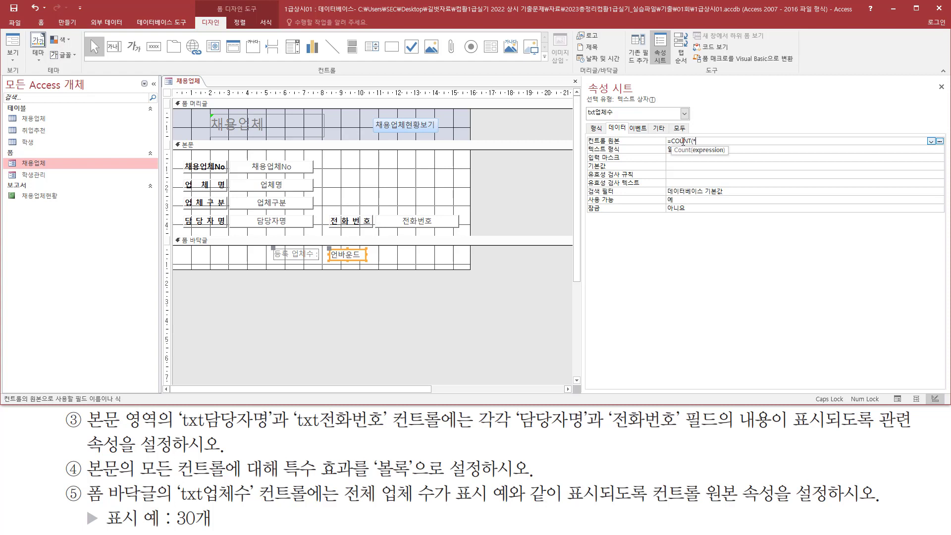
pyautogui.write(')')
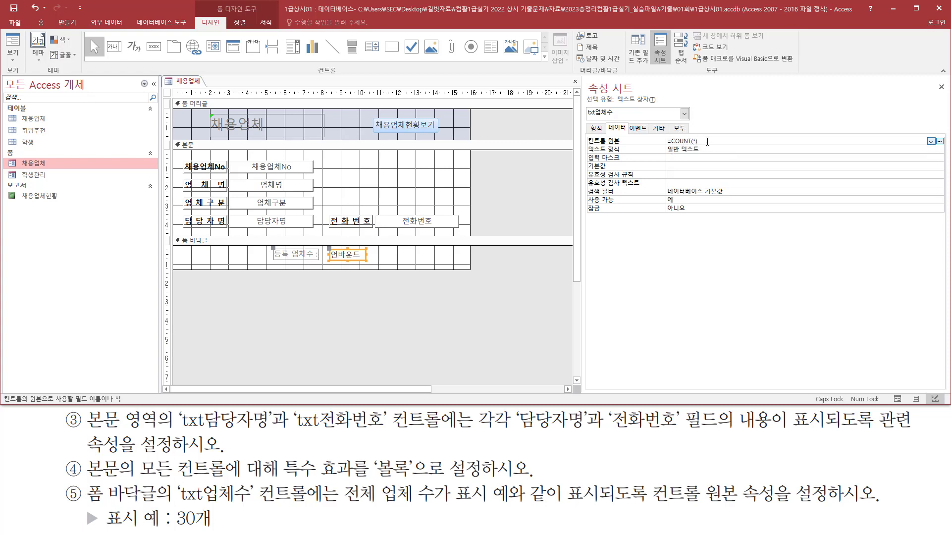
pyautogui.click(723, 140)
pyautogui.moveTo(195, 506); pyautogui.dragTo(217, 528)
pyautogui.press('Escape')
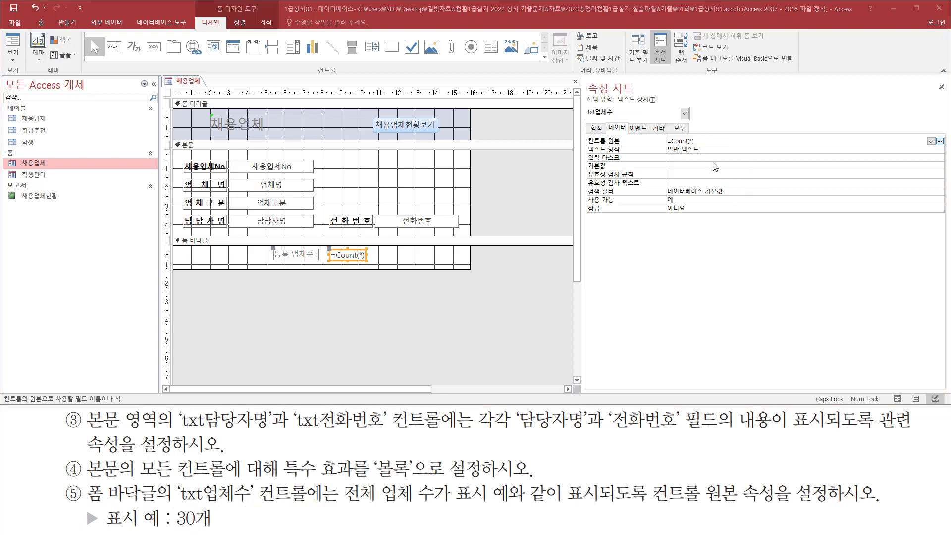
# Extend the txt업체수 control source with the unit text so that it reads =Count(*) & "개".
pyautogui.click(712, 141)
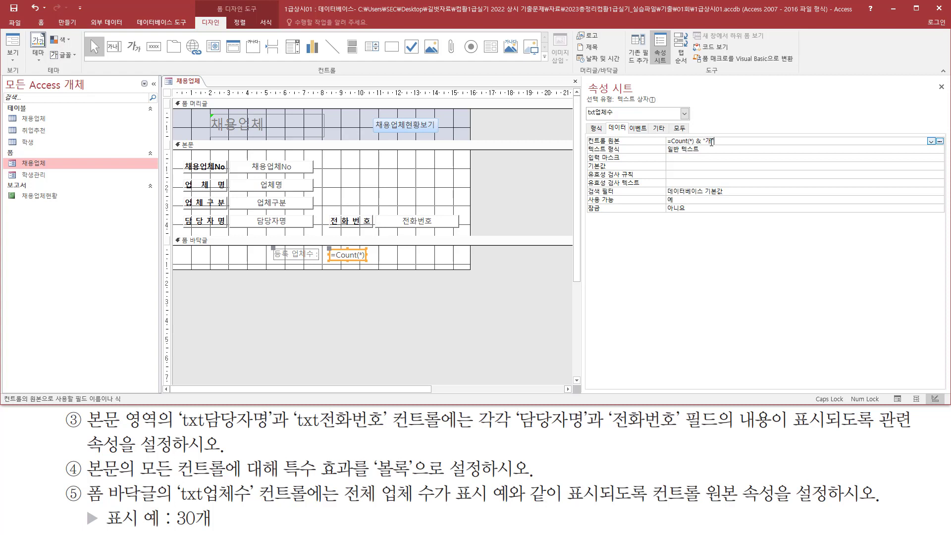
pyautogui.moveTo(726, 141)
pyautogui.mouseDown()
pyautogui.moveTo(667, 141)
pyautogui.moveTo(722, 154)
pyautogui.moveTo(726, 146)
pyautogui.mouseUp()
pyautogui.hotkey('ctrl', 'c')
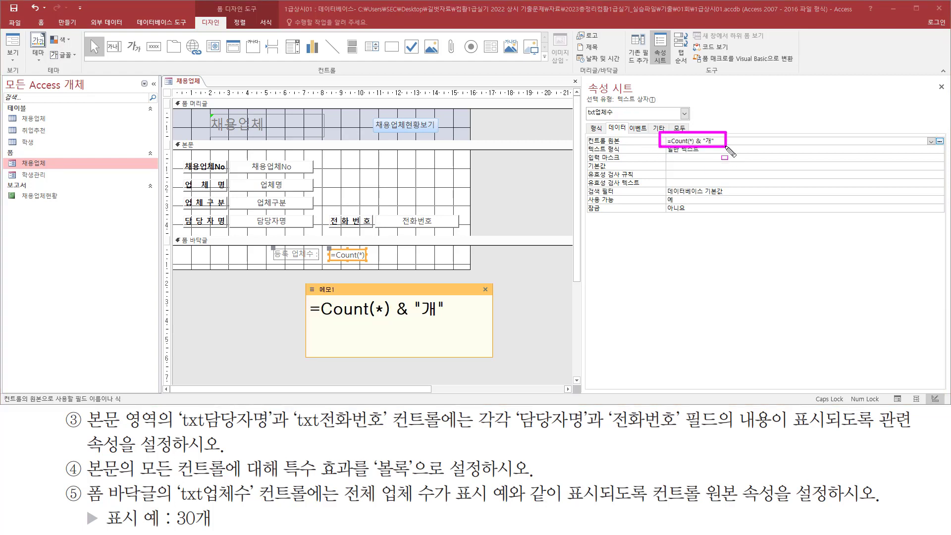
pyautogui.moveTo(318, 320); pyautogui.dragTo(452, 323)
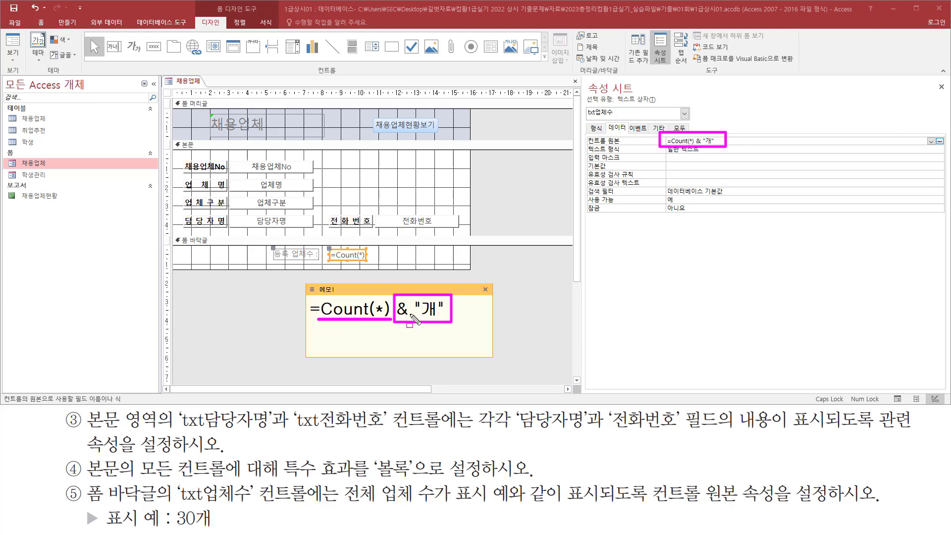
pyautogui.press('Escape')
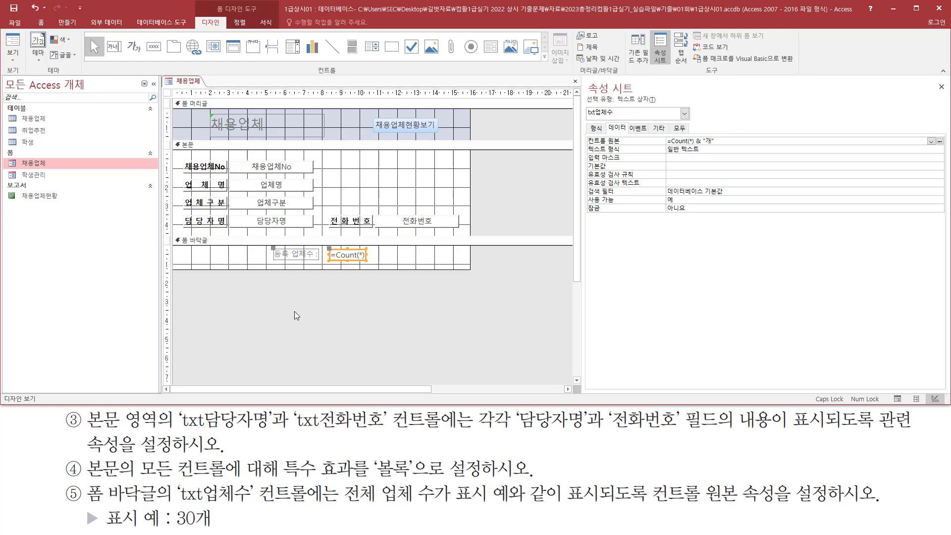
# Check the company count in Form view, and close the 채용업체 form, saving its design changes.
pyautogui.click(12, 44)
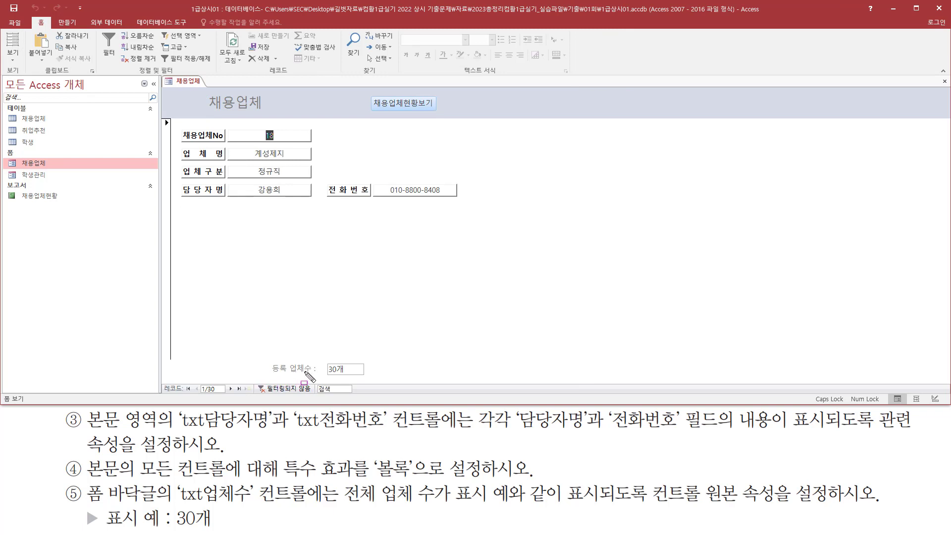
pyautogui.moveTo(325, 359)
pyautogui.mouseDown()
pyautogui.moveTo(329, 371)
pyautogui.moveTo(370, 379)
pyautogui.mouseUp()
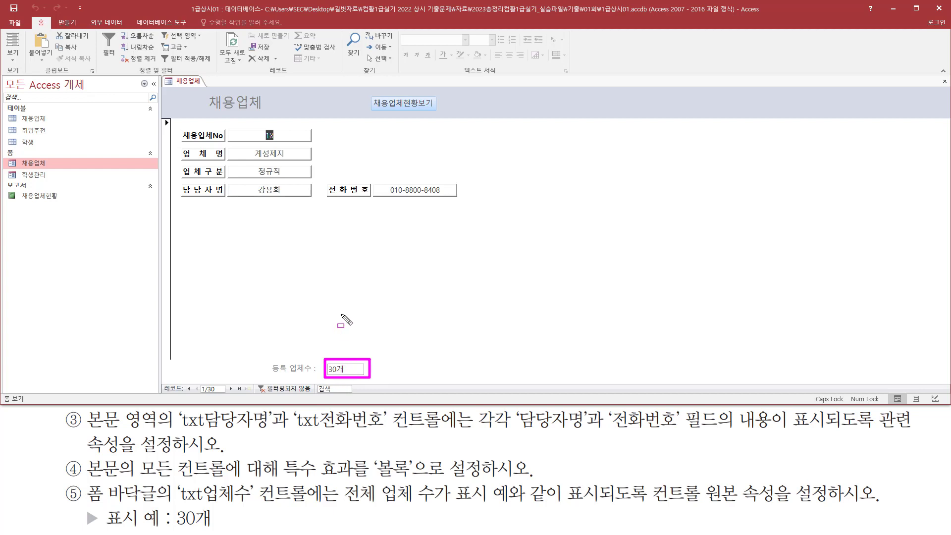
pyautogui.press('Escape')
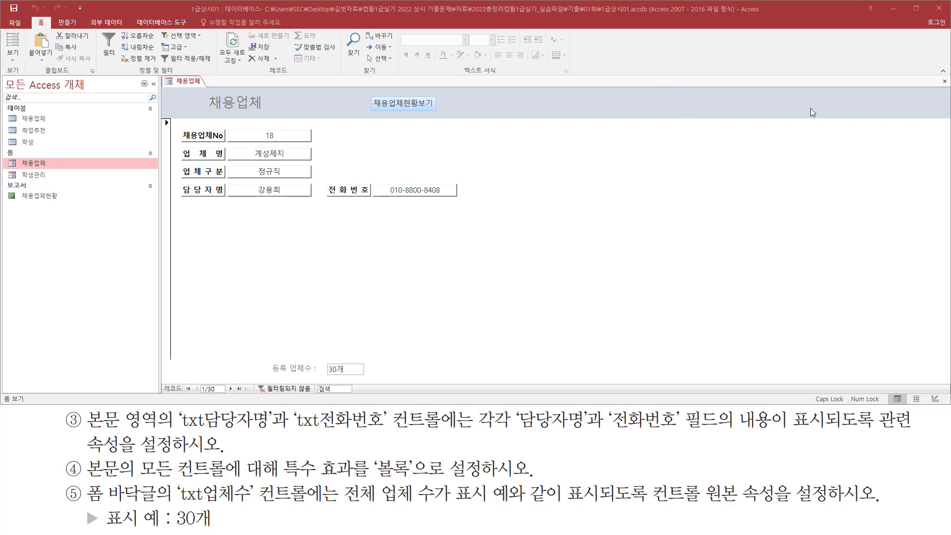
pyautogui.click(944, 81)
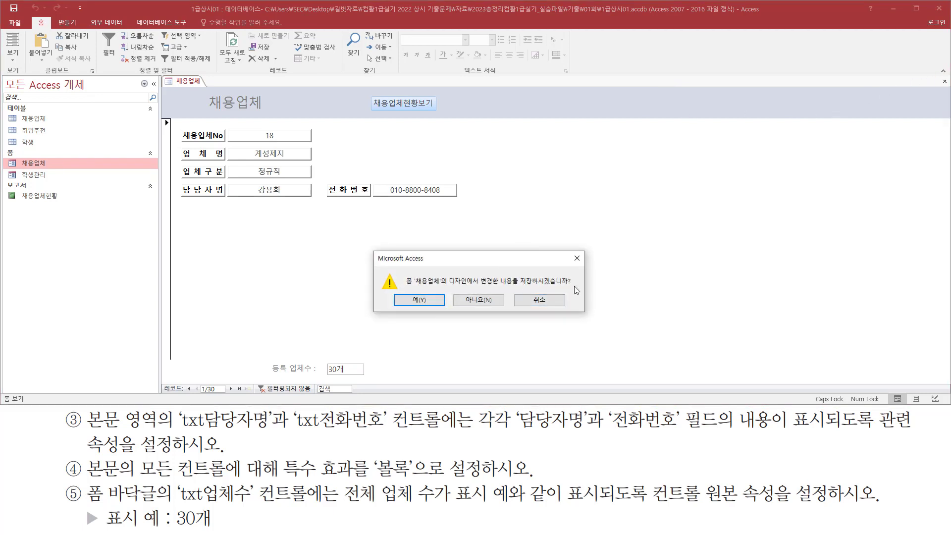
pyautogui.click(407, 299)
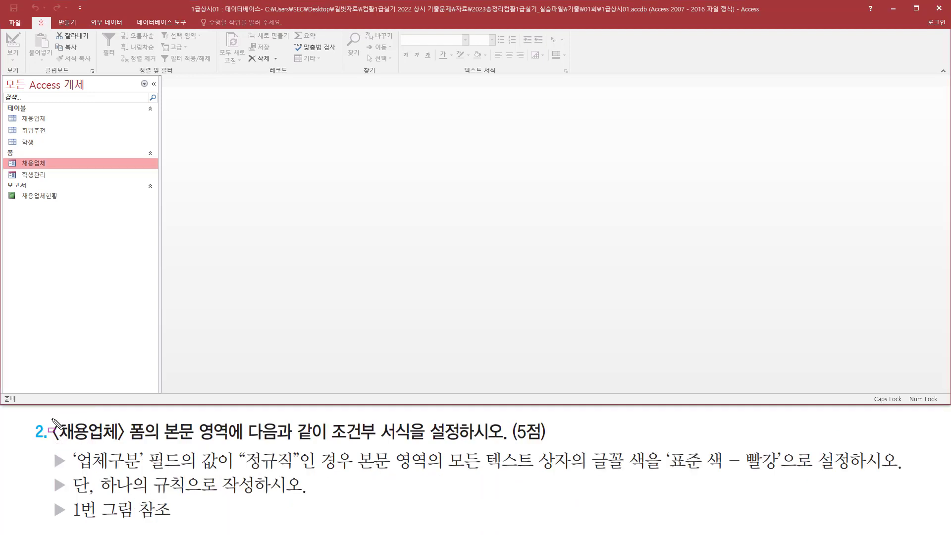
pyautogui.moveTo(52, 418); pyautogui.dragTo(143, 442)
pyautogui.moveTo(10, 151); pyautogui.dragTo(59, 170)
pyautogui.moveTo(164, 445)
pyautogui.mouseDown()
pyautogui.moveTo(224, 433)
pyautogui.moveTo(228, 416)
pyautogui.mouseUp()
pyautogui.moveTo(327, 442); pyautogui.dragTo(461, 440)
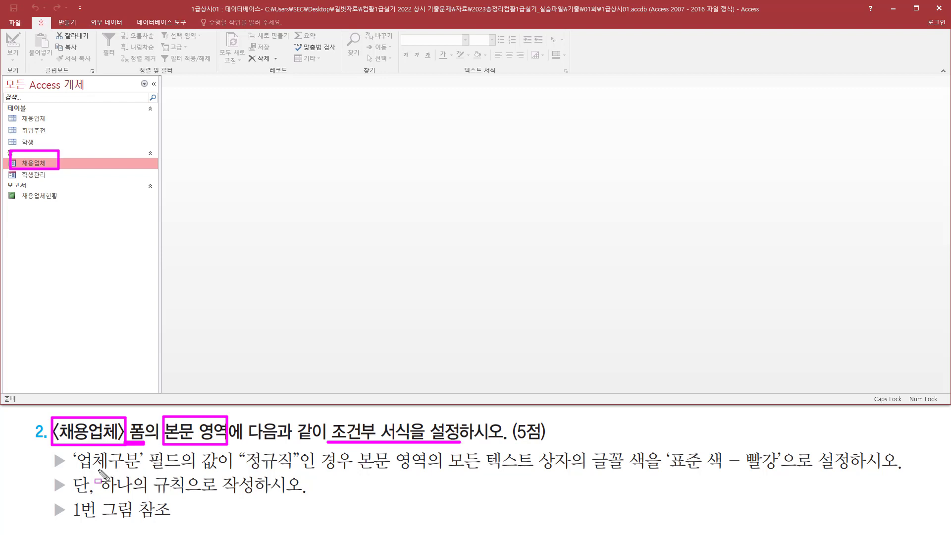
pyautogui.press('Escape')
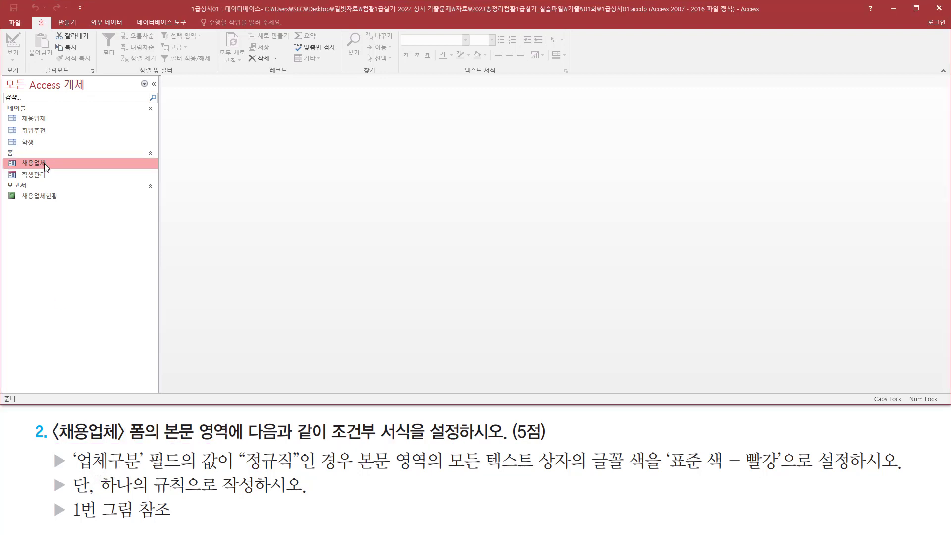
# Open the 채용업체 form in Form view and examine the 업체구분 value of the first record.
pyautogui.doubleClick(44, 163)
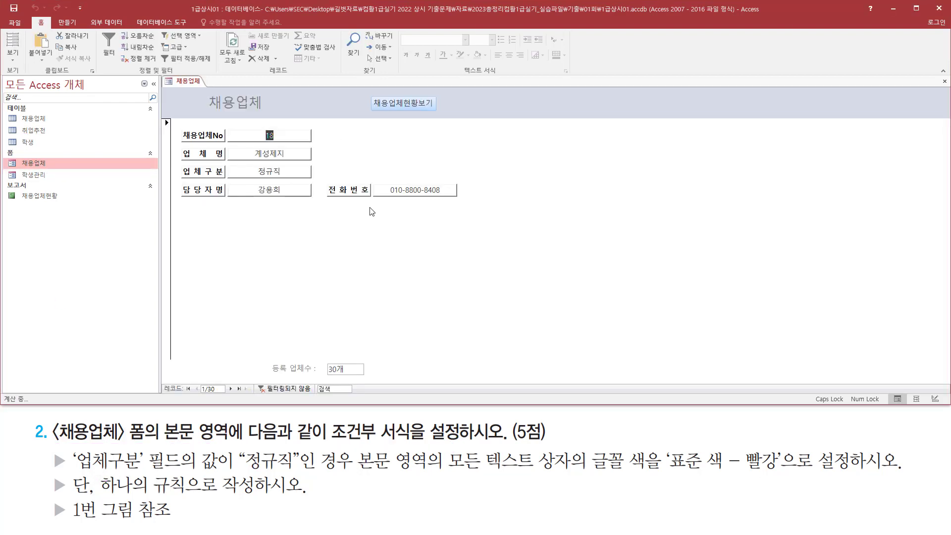
pyautogui.hotkey('ctrl', 'shift', 'd')
pyautogui.moveTo(70, 468)
pyautogui.mouseDown()
pyautogui.moveTo(190, 476)
pyautogui.moveTo(218, 470)
pyautogui.moveTo(217, 448)
pyautogui.moveTo(300, 472)
pyautogui.mouseUp()
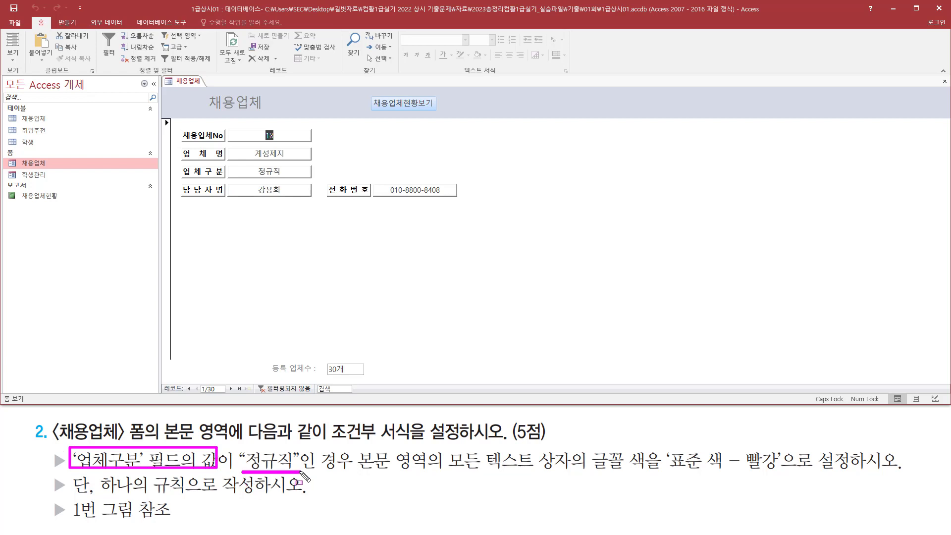
pyautogui.moveTo(252, 164); pyautogui.dragTo(292, 181)
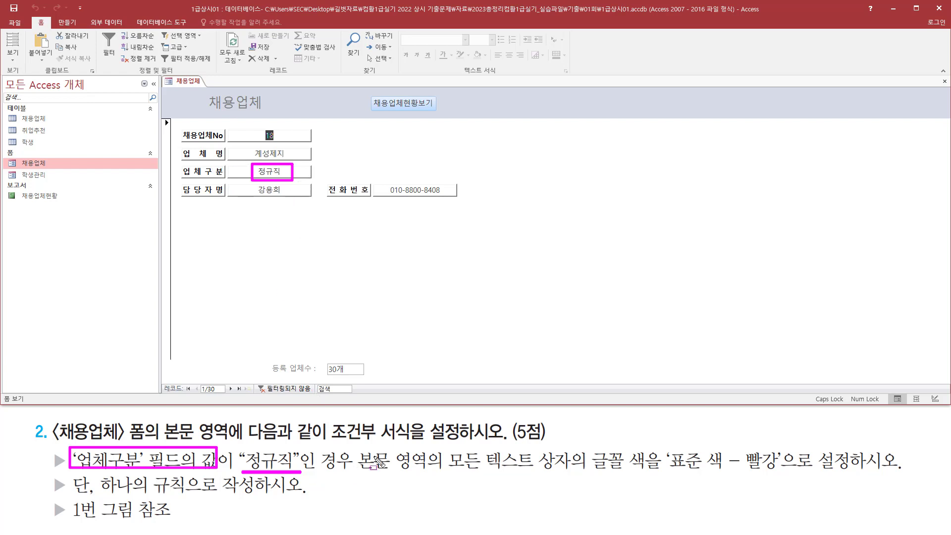
pyautogui.moveTo(358, 448)
pyautogui.mouseDown()
pyautogui.moveTo(425, 491)
pyautogui.moveTo(577, 474)
pyautogui.moveTo(765, 484)
pyautogui.moveTo(785, 475)
pyautogui.mouseUp()
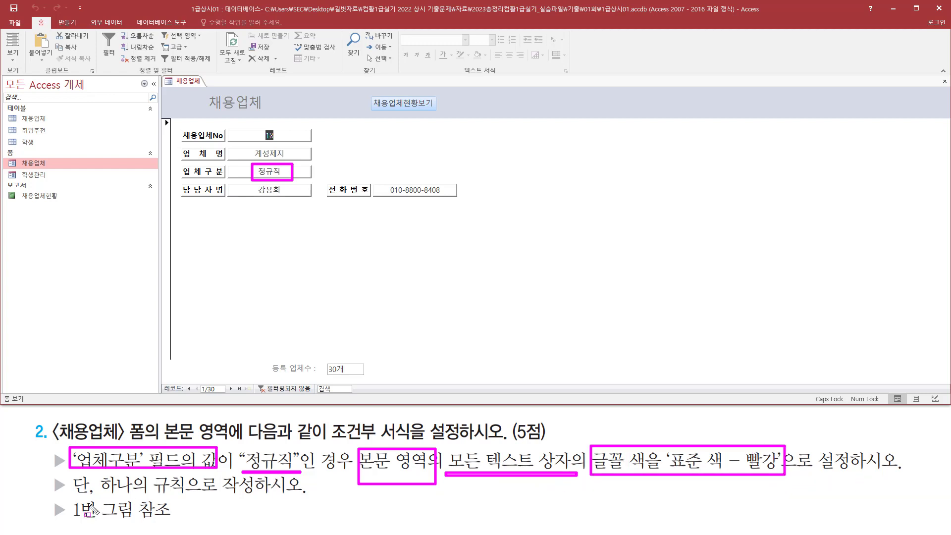
pyautogui.moveTo(100, 491); pyautogui.dragTo(299, 492)
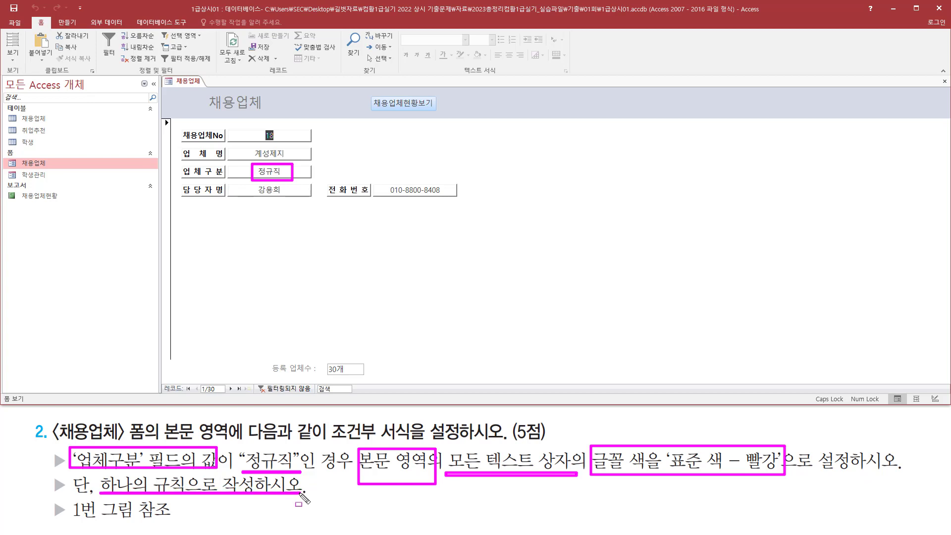
pyautogui.moveTo(69, 522); pyautogui.dragTo(177, 523)
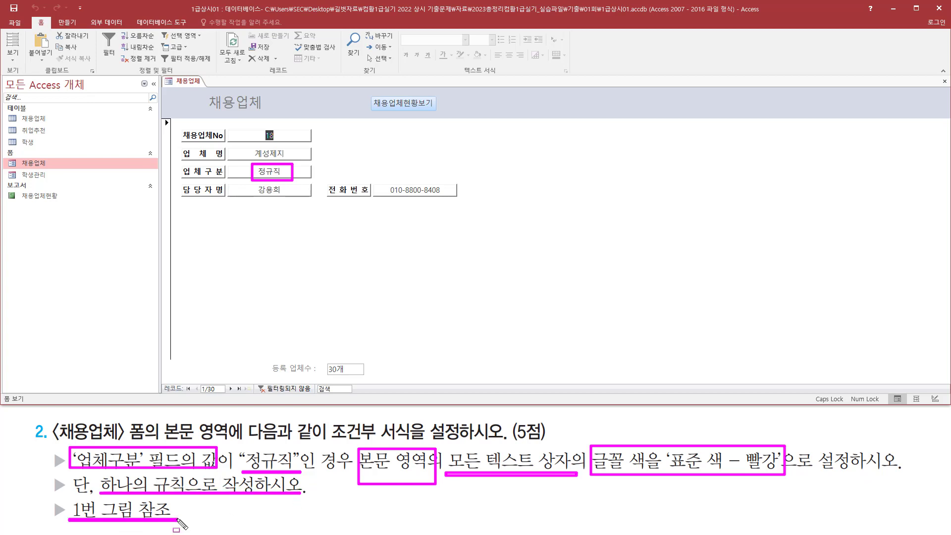
pyautogui.press('Escape')
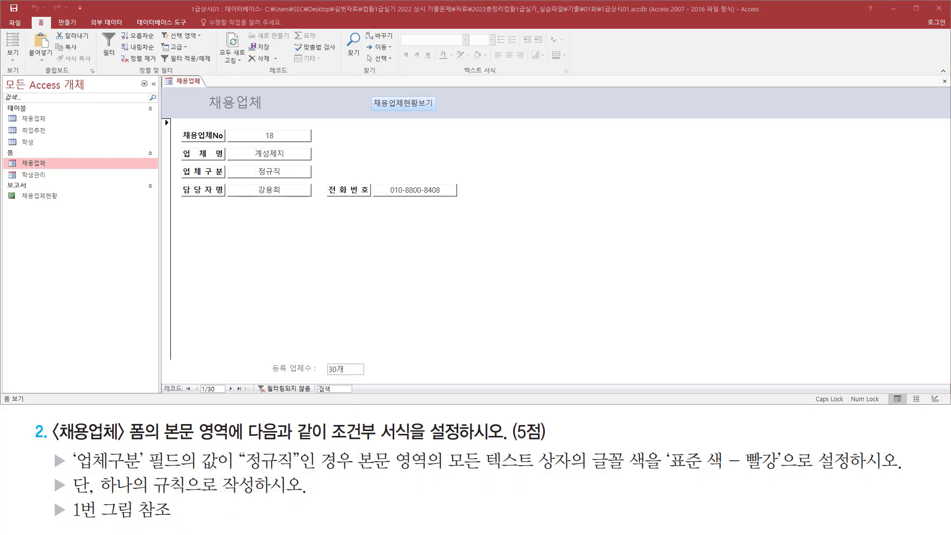
# Switch to the presentation slide to examine the reference picture of the 채용업체 form, and return to Access.
pyautogui.hotkey('alt', 'Tab')
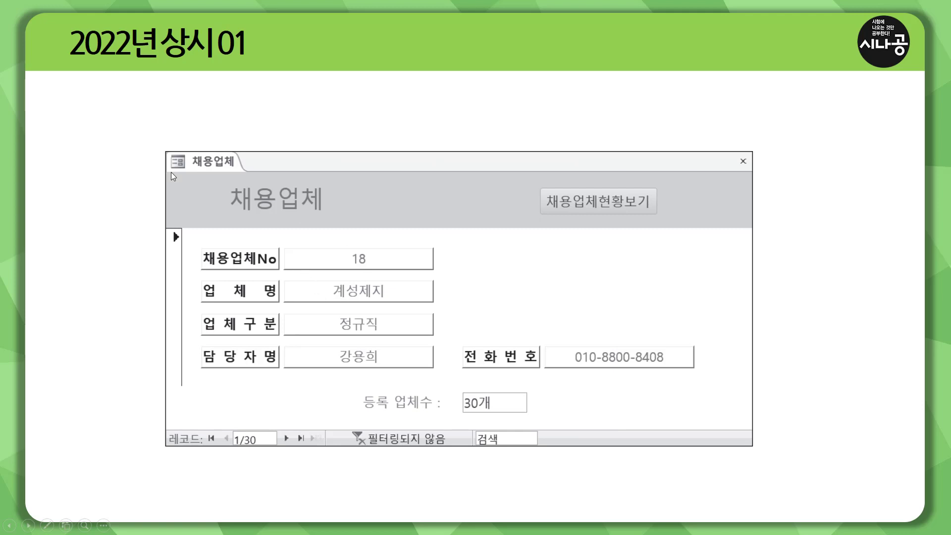
pyautogui.hotkey('ctrl', '2')
pyautogui.press('Escape')
pyautogui.hotkey('alt', 'Tab')
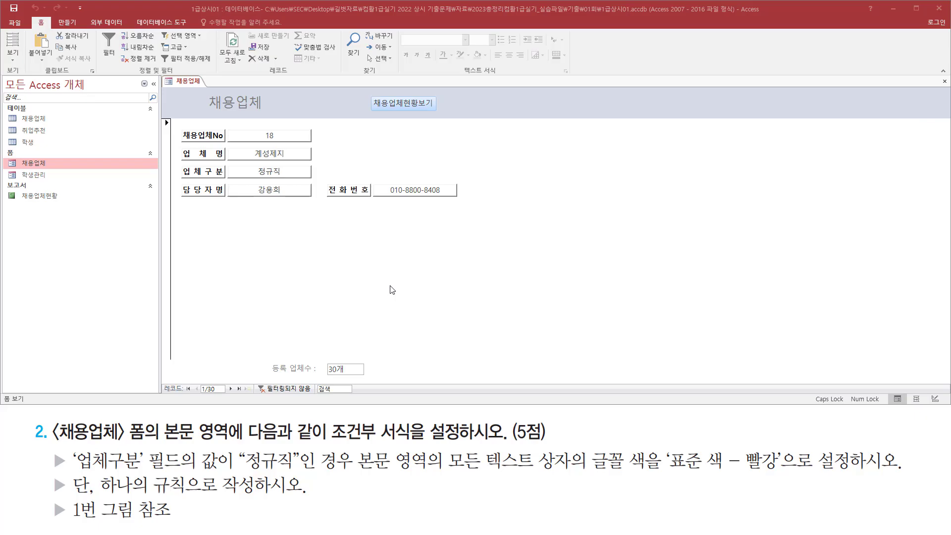
# Switch the 채용업체 form to Design view.
pyautogui.rightClick(188, 82)
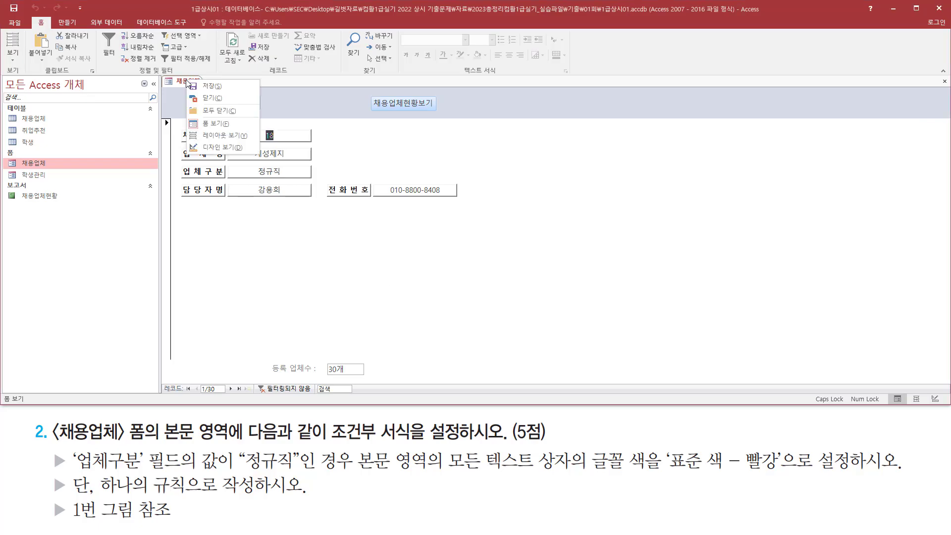
pyautogui.click(213, 147)
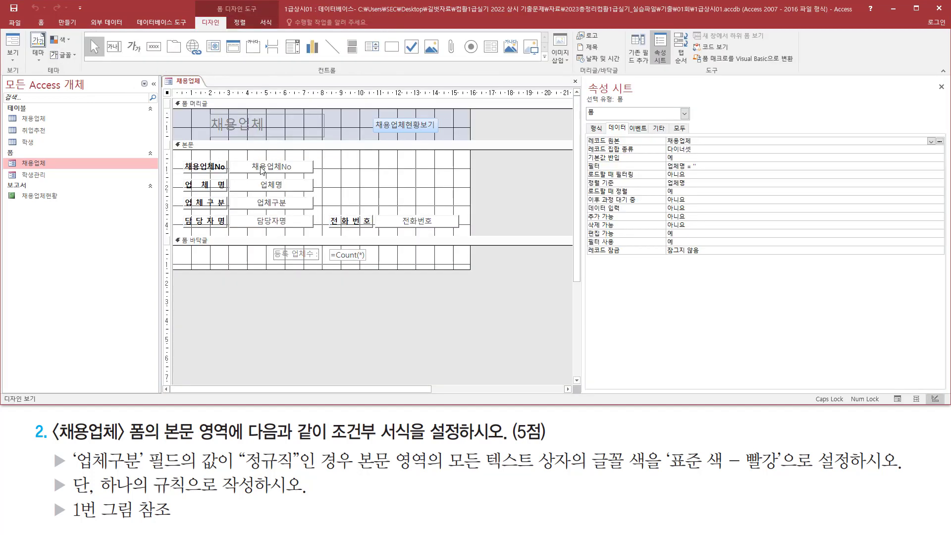
pyautogui.click(262, 171)
pyautogui.keyDown('shift'); pyautogui.click(261, 185); pyautogui.keyUp('shift')
pyautogui.keyDown('shift'); pyautogui.click(258, 203); pyautogui.keyUp('shift')
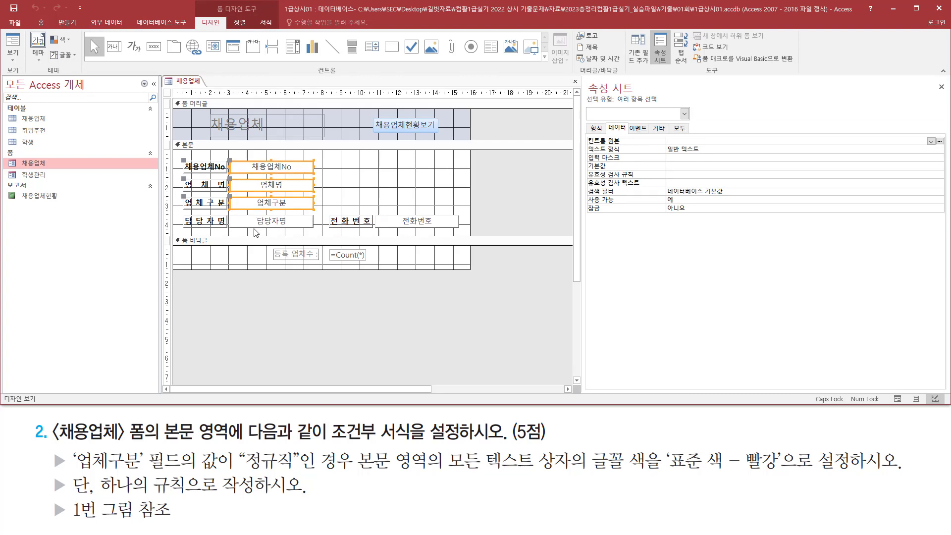
pyautogui.keyDown('shift'); pyautogui.click(257, 224); pyautogui.keyUp('shift')
pyautogui.keyDown('shift'); pyautogui.click(398, 226); pyautogui.keyUp('shift')
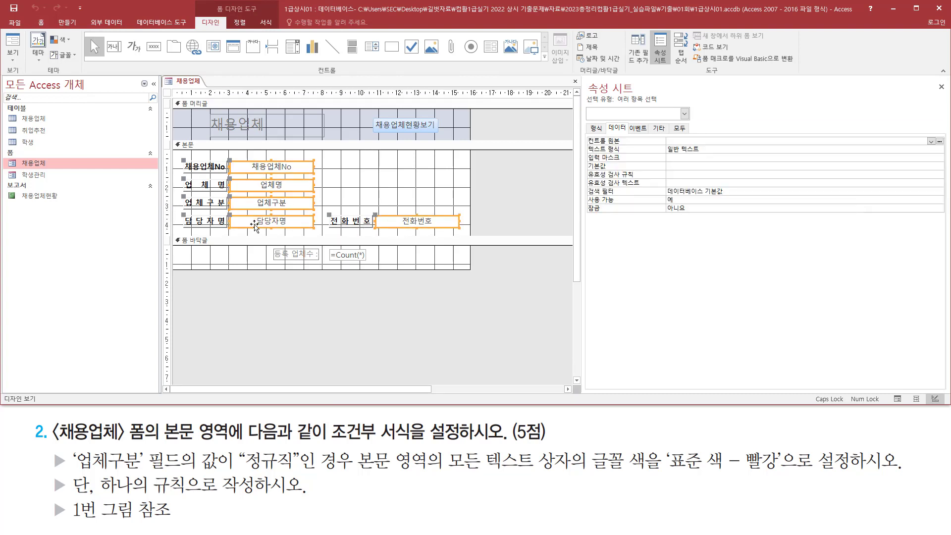
pyautogui.click(323, 169)
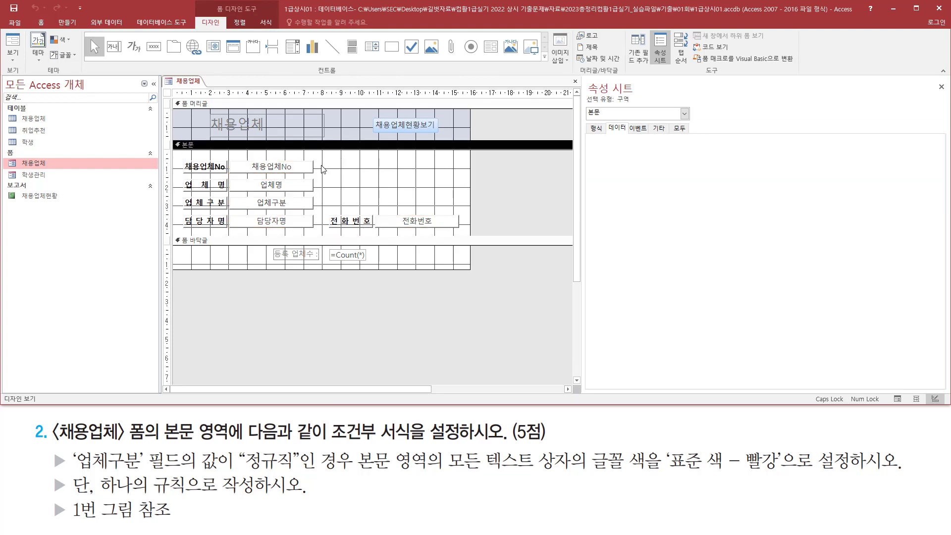
pyautogui.moveTo(273, 154); pyautogui.dragTo(277, 230)
pyautogui.click(266, 154)
pyautogui.moveTo(267, 155); pyautogui.dragTo(279, 243)
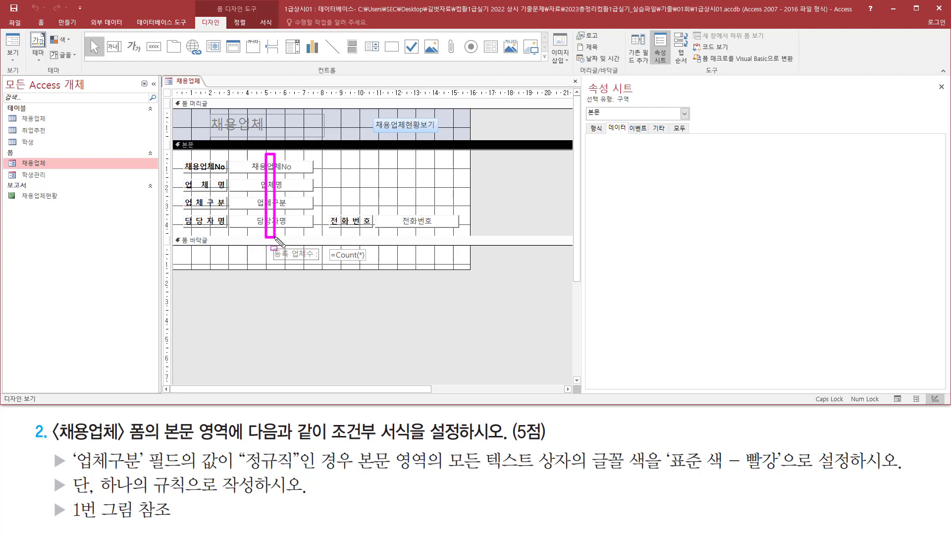
pyautogui.press('Escape')
# Select all five text boxes in the form's detail section and start a new conditional formatting rule for them.
pyautogui.moveTo(261, 152); pyautogui.dragTo(272, 241)
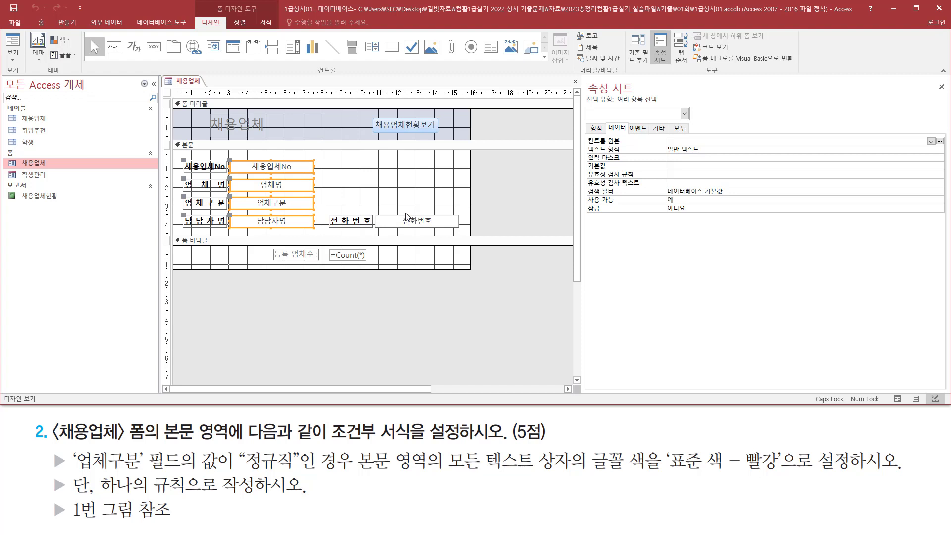
pyautogui.keyDown('shift'); pyautogui.click(427, 226); pyautogui.keyUp('shift')
pyautogui.click(269, 20)
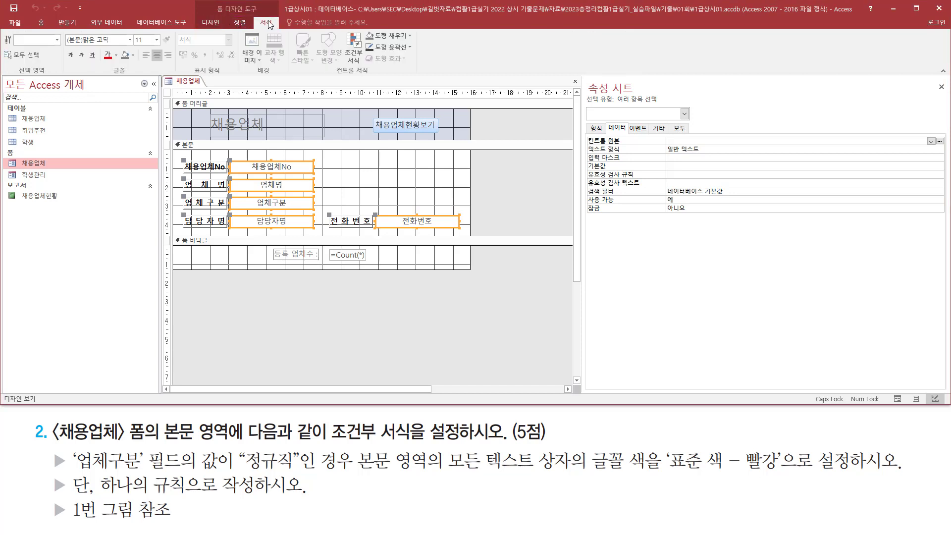
pyautogui.click(355, 48)
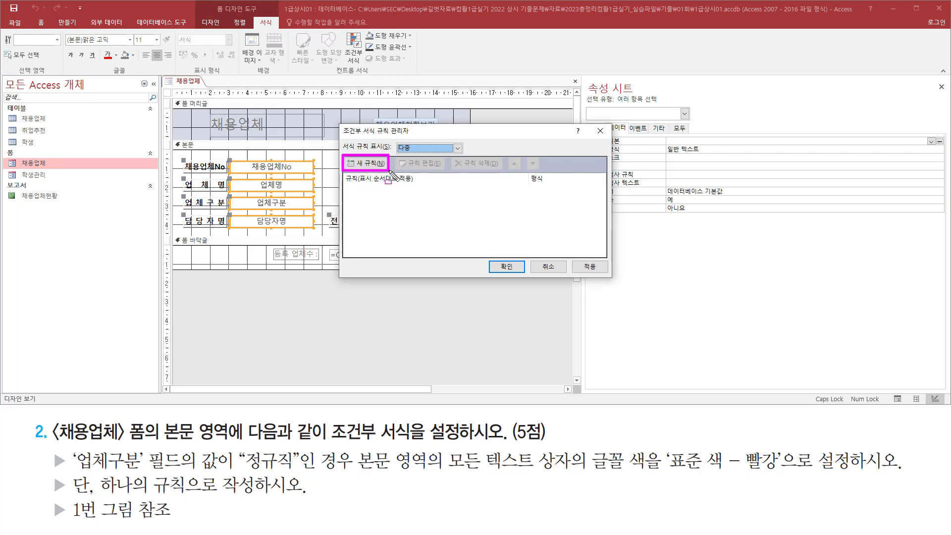
pyautogui.click(374, 164)
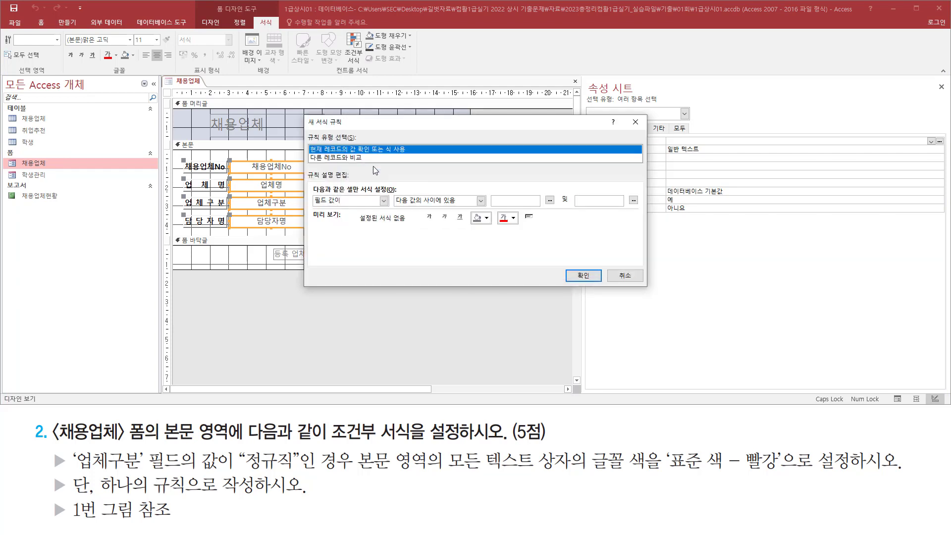
pyautogui.hotkey('ctrl', '2')
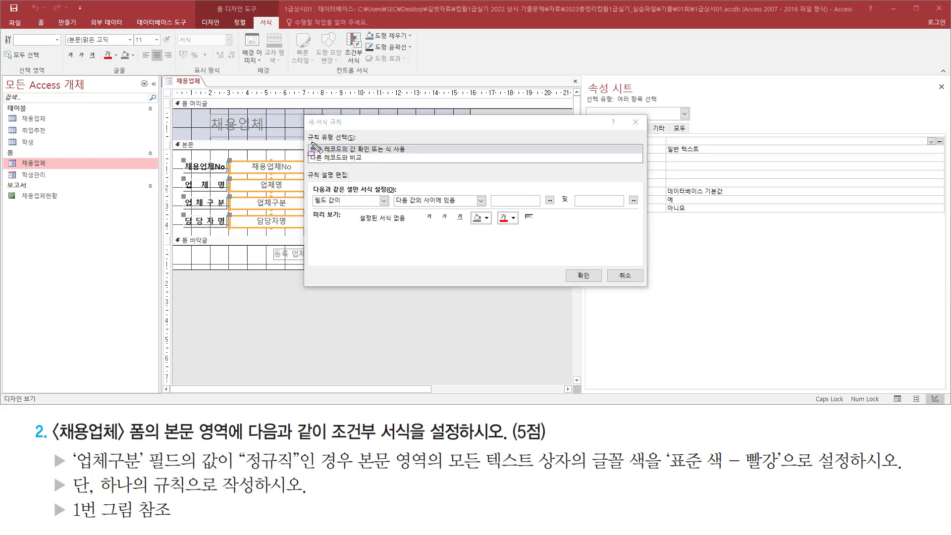
pyautogui.moveTo(307, 145)
pyautogui.mouseDown()
pyautogui.moveTo(324, 157)
pyautogui.moveTo(411, 154)
pyautogui.mouseUp()
pyautogui.press('Escape')
pyautogui.hotkey('ctrl', '2')
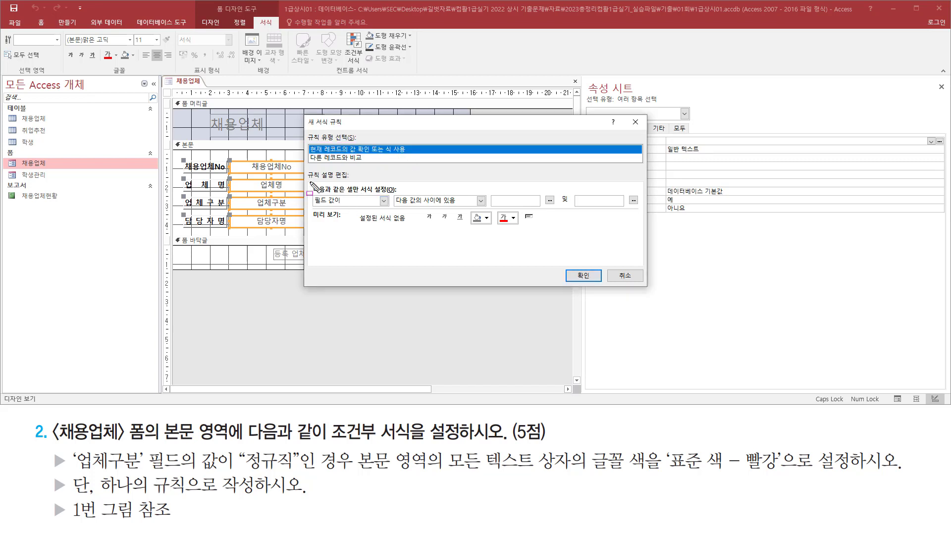
pyautogui.moveTo(308, 181)
pyautogui.mouseDown()
pyautogui.moveTo(528, 224)
pyautogui.moveTo(641, 227)
pyautogui.mouseUp()
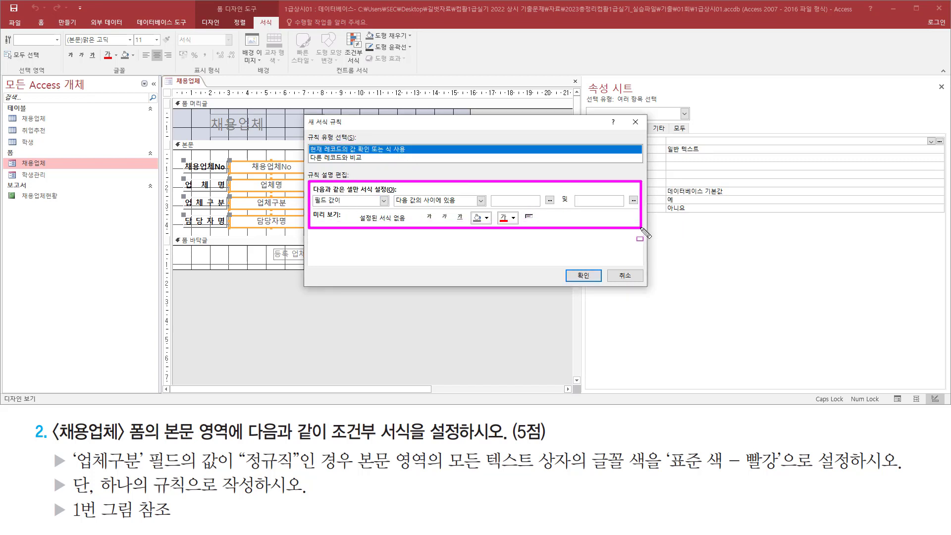
pyautogui.press('Escape')
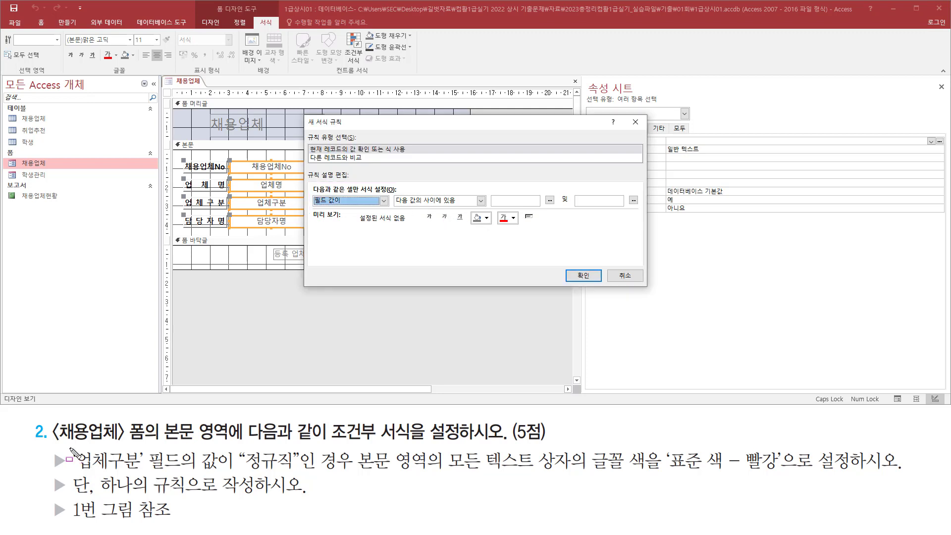
pyautogui.hotkey('ctrl', '2')
pyautogui.moveTo(70, 449)
pyautogui.mouseDown()
pyautogui.moveTo(173, 478)
pyautogui.moveTo(167, 469)
pyautogui.mouseUp()
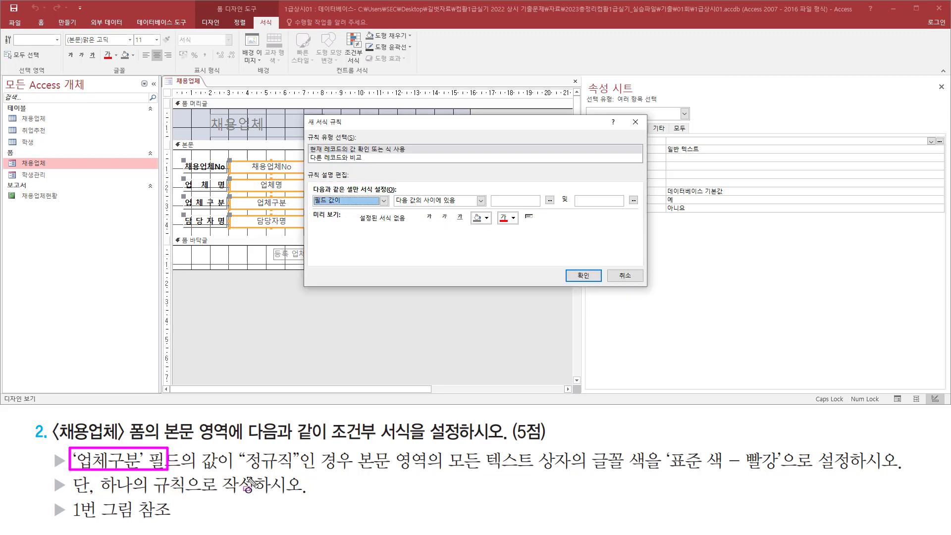
pyautogui.moveTo(247, 480); pyautogui.dragTo(294, 480)
pyautogui.press('Escape')
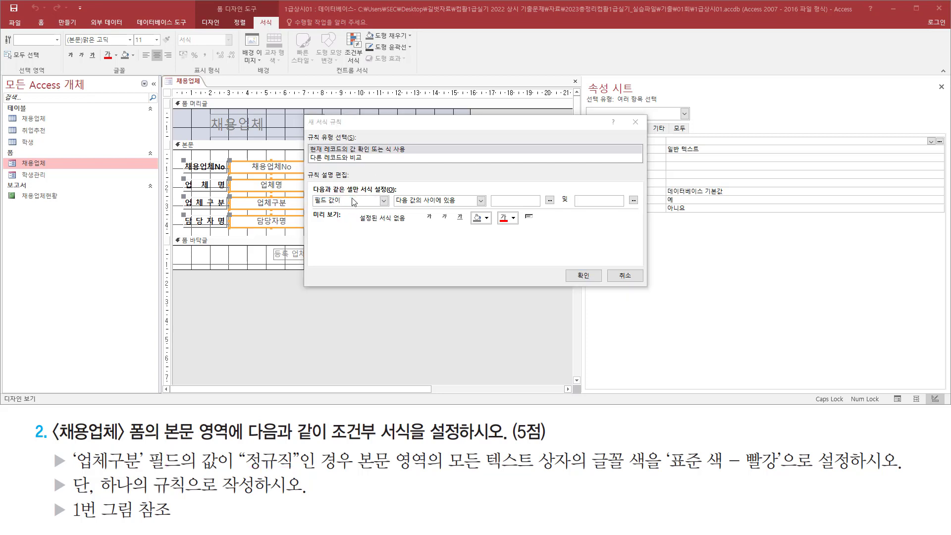
# Base the new rule on an expression (식이) and enter the condition [업체구분]="정규직".
pyautogui.click(356, 201)
pyautogui.click(342, 220)
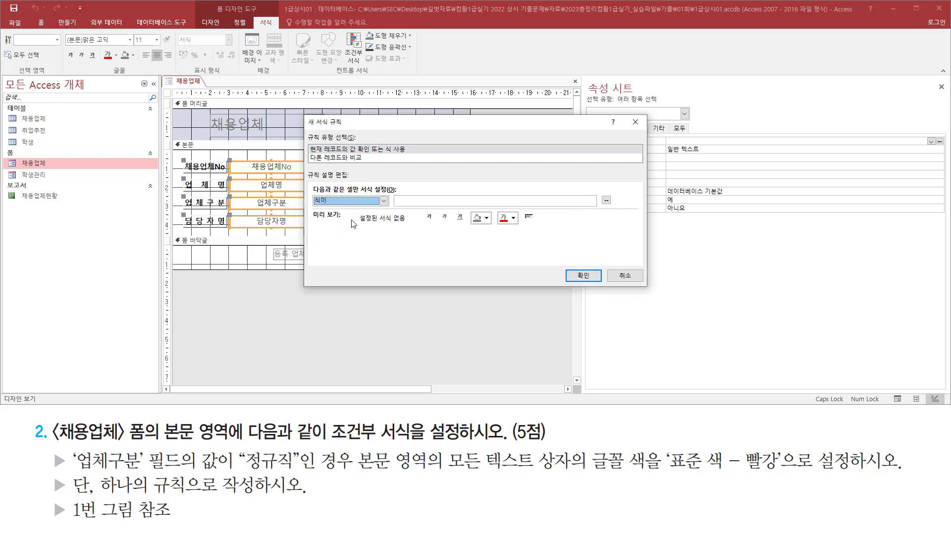
pyautogui.click(419, 203)
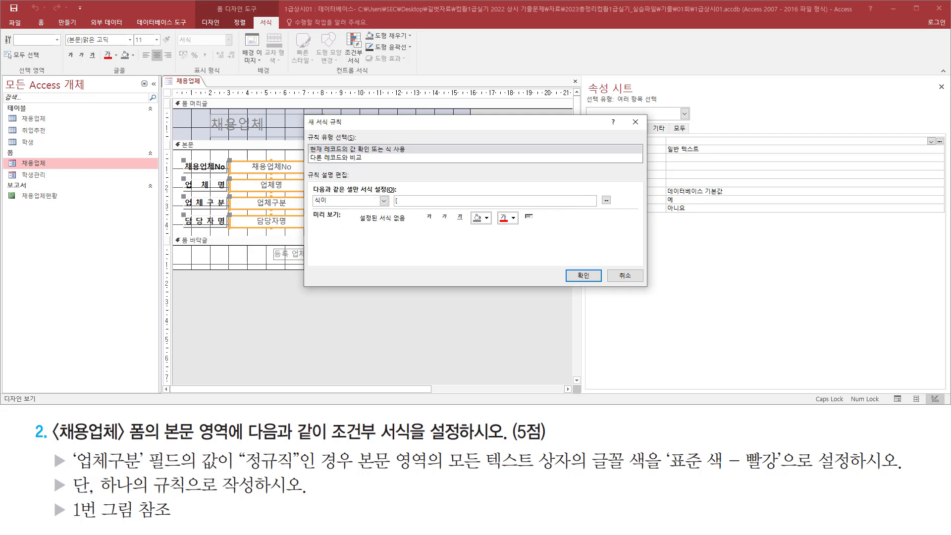
pyautogui.write('[업체구분]="정규직')
# Set the rule's font colour to standard red and apply the rule to the selected text boxes.
pyautogui.click(515, 219)
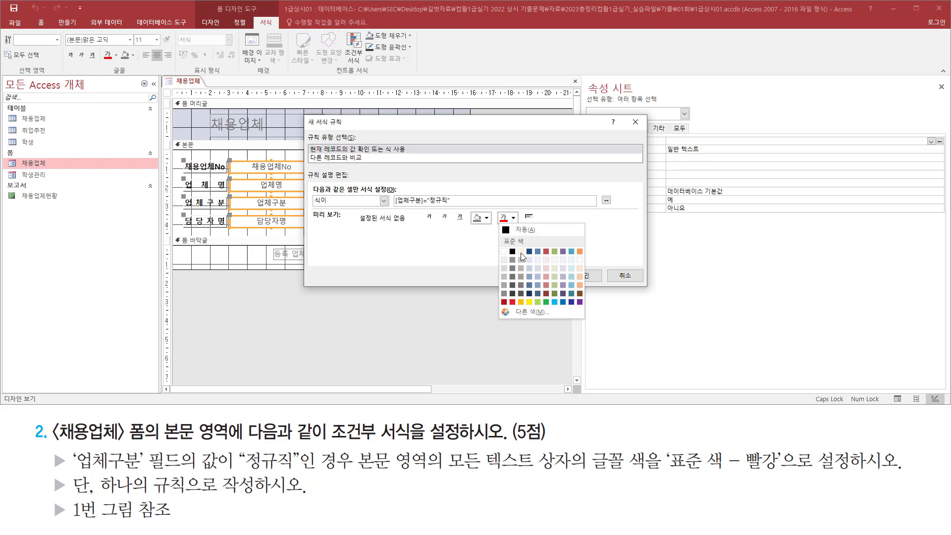
pyautogui.click(513, 302)
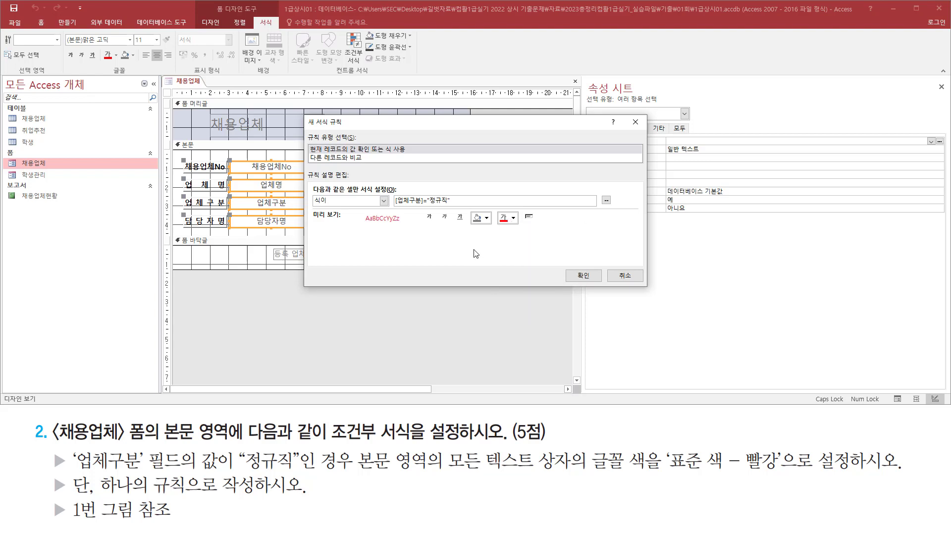
pyautogui.click(584, 276)
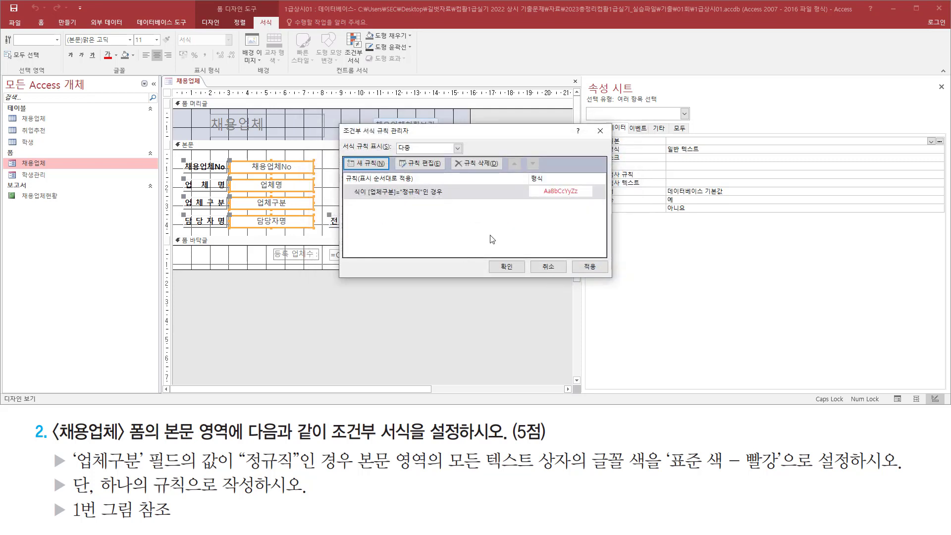
pyautogui.click(507, 266)
# Clear the selection and display the 채용업체 form in Form view to check the text box colours.
pyautogui.click(373, 188)
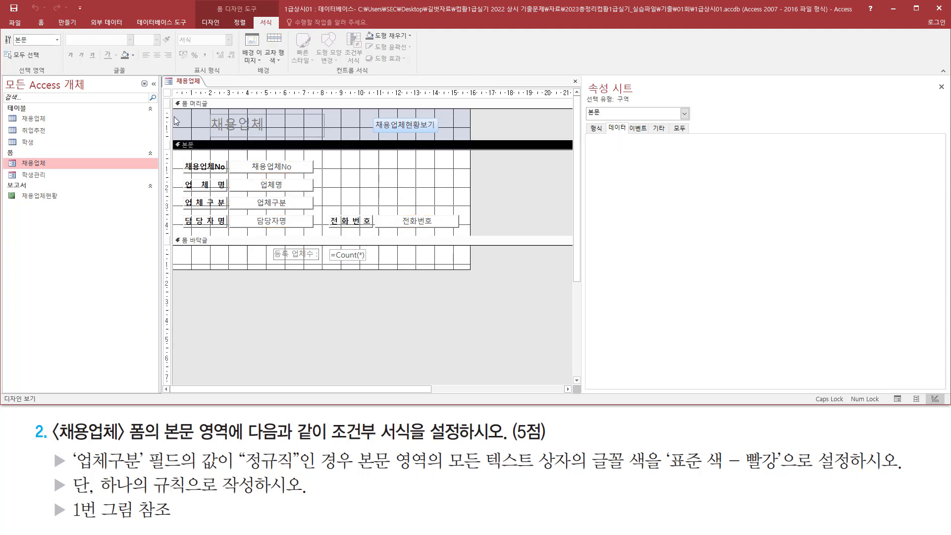
pyautogui.click(210, 22)
pyautogui.click(15, 40)
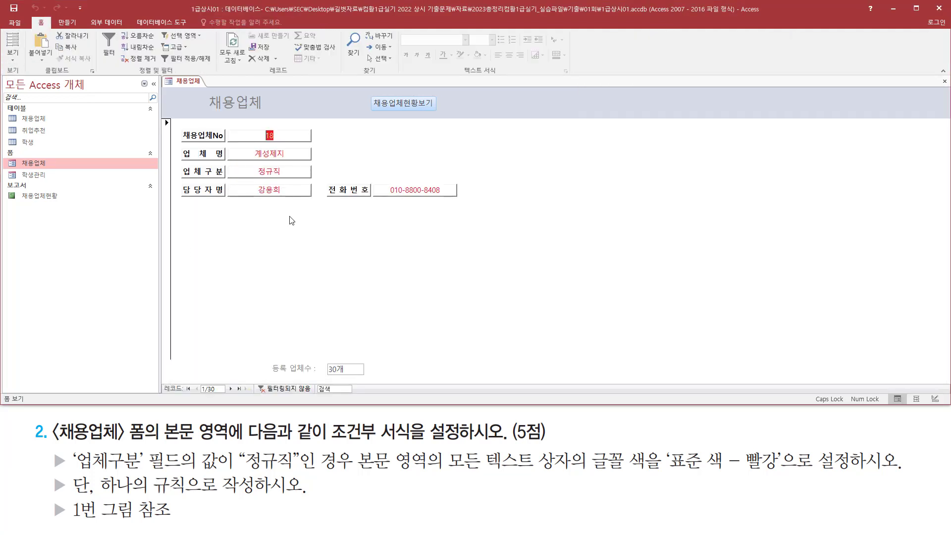
pyautogui.hotkey('ctrl', 'shift', 'd')
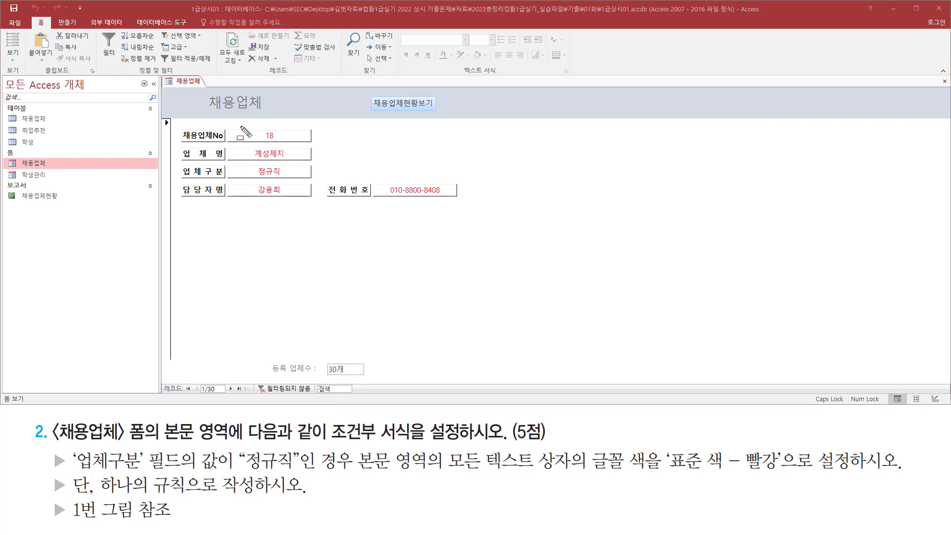
pyautogui.moveTo(231, 123)
pyautogui.mouseDown()
pyautogui.moveTo(241, 147)
pyautogui.moveTo(310, 205)
pyautogui.mouseUp()
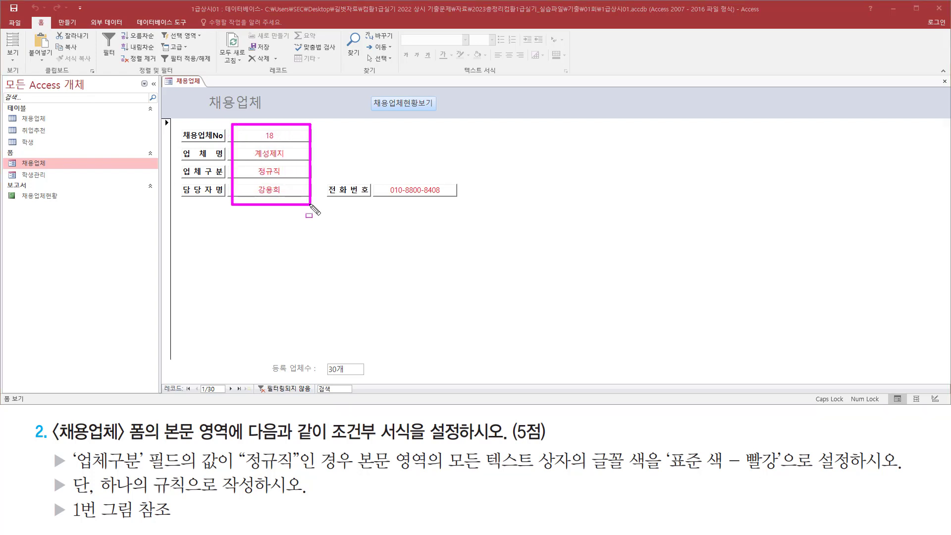
pyautogui.moveTo(377, 179); pyautogui.dragTo(454, 200)
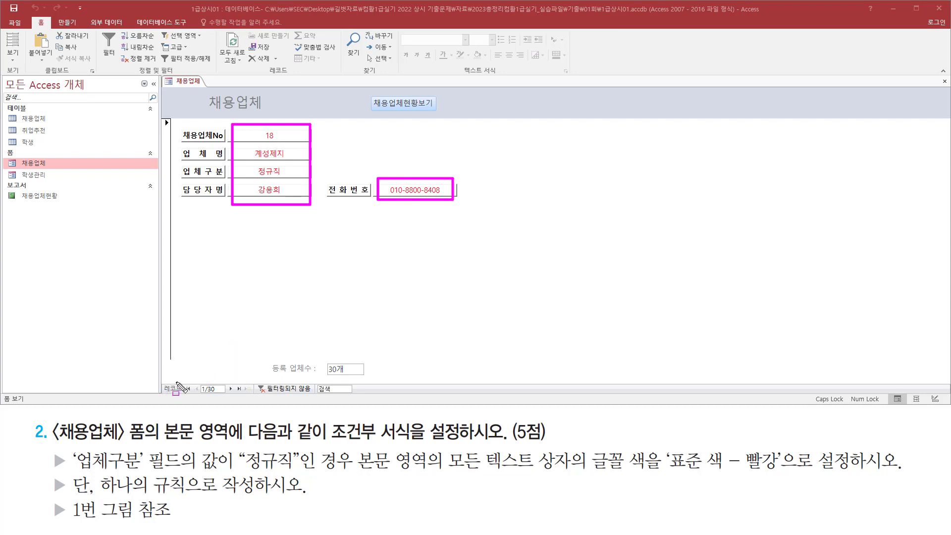
pyautogui.moveTo(197, 379); pyautogui.dragTo(244, 397)
pyautogui.press('Escape')
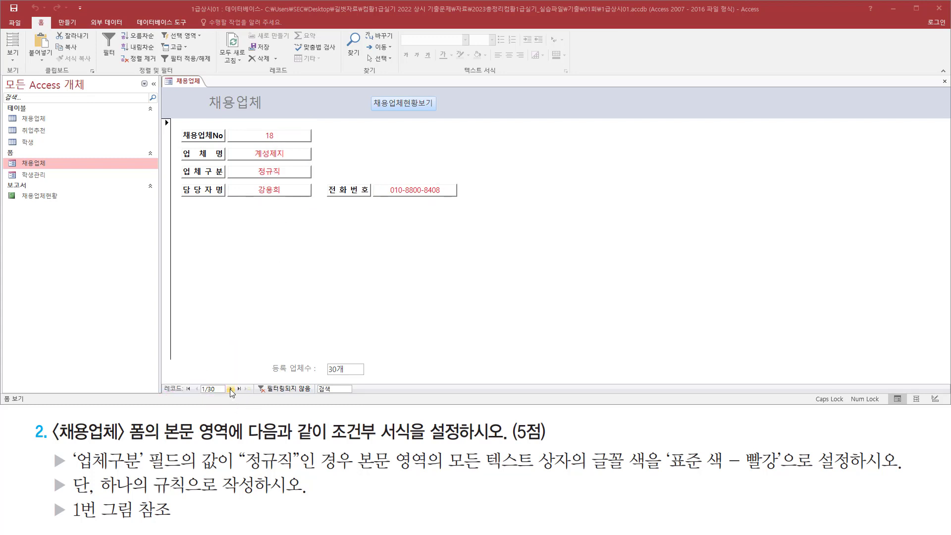
# Browse forward to the fourth record, and close the 채용업체 form, saving its design changes.
pyautogui.click(229, 389)
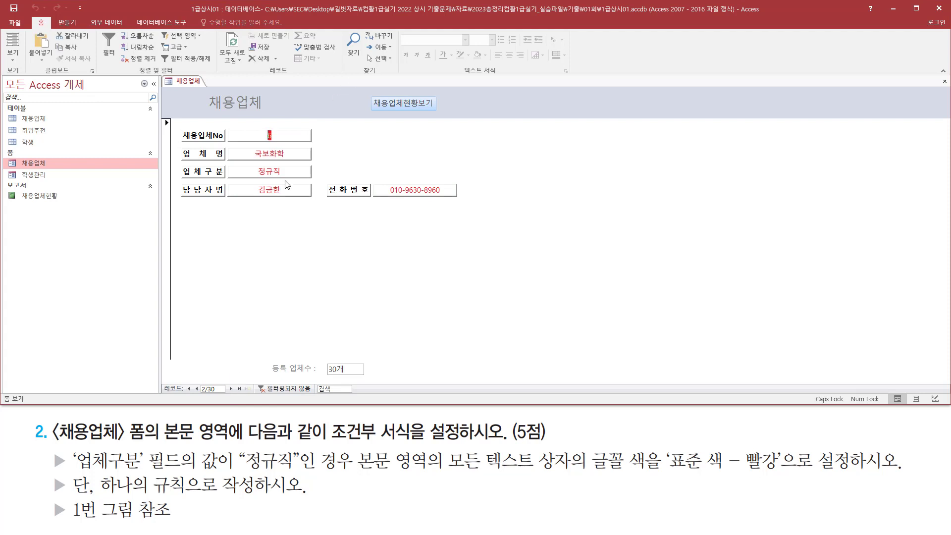
pyautogui.click(231, 389)
pyautogui.click(232, 388)
pyautogui.click(944, 82)
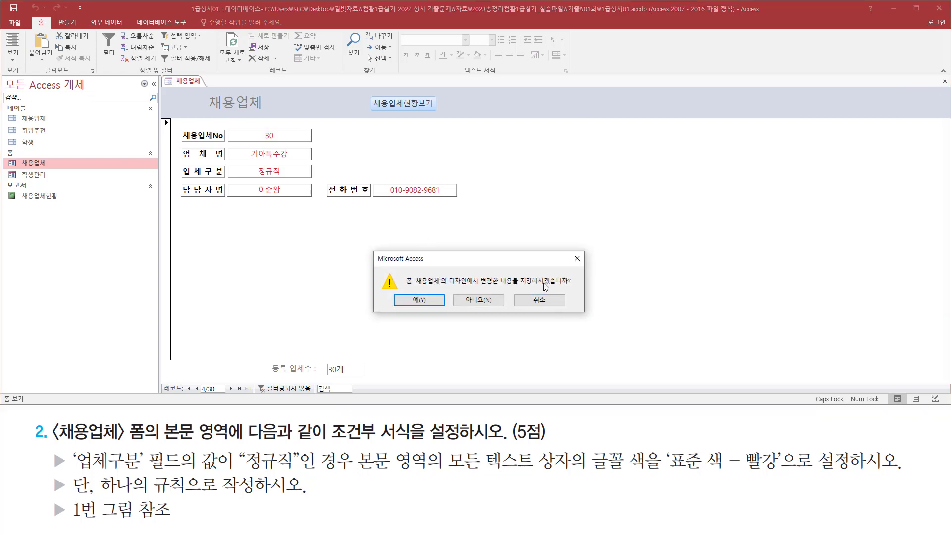
pyautogui.click(431, 302)
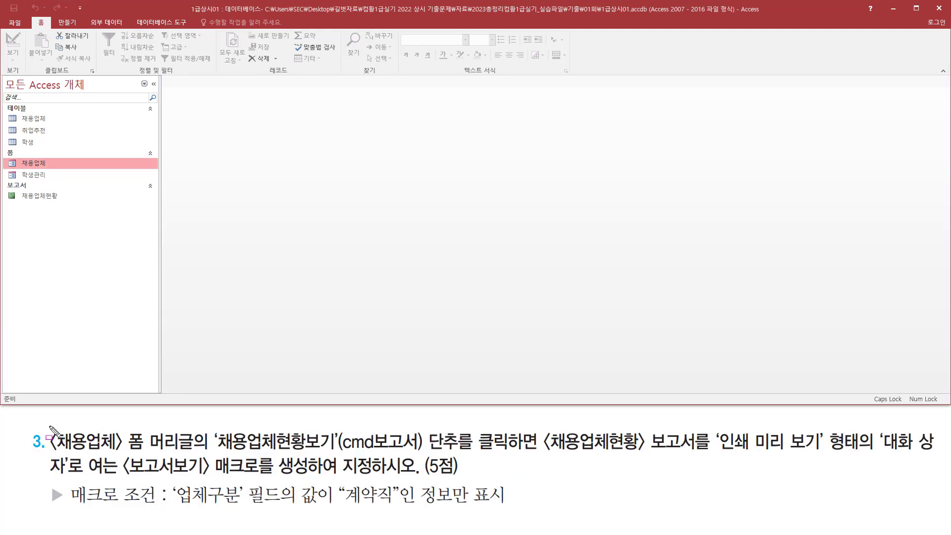
# Open the 채용업체 form in Form view.
pyautogui.moveTo(49, 425); pyautogui.dragTo(127, 452)
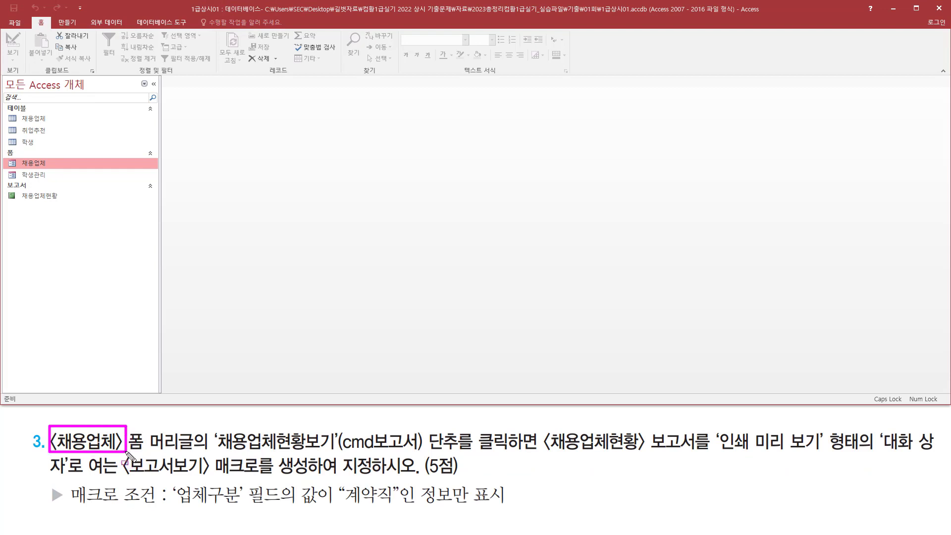
pyautogui.press('Escape')
pyautogui.doubleClick(43, 164)
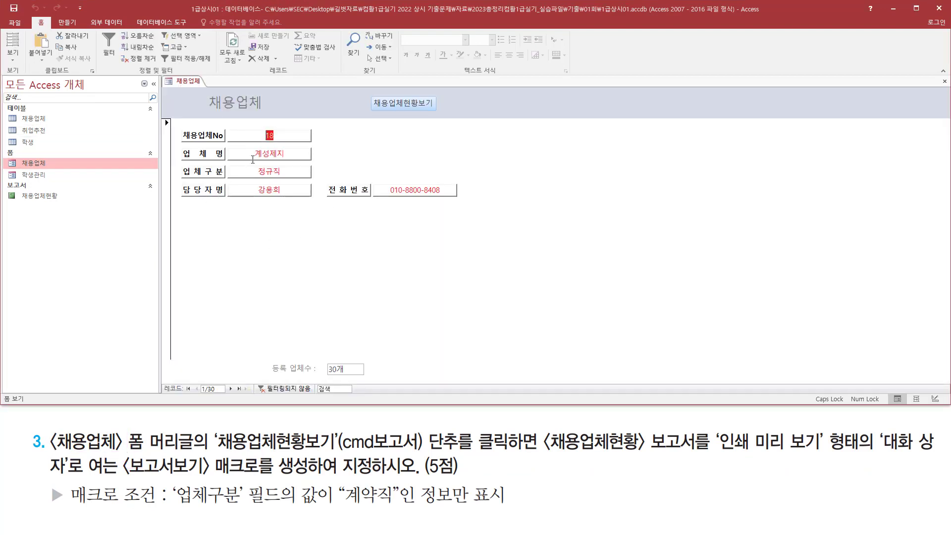
pyautogui.moveTo(123, 424)
pyautogui.mouseDown()
pyautogui.moveTo(204, 454)
pyautogui.moveTo(337, 450)
pyautogui.mouseUp()
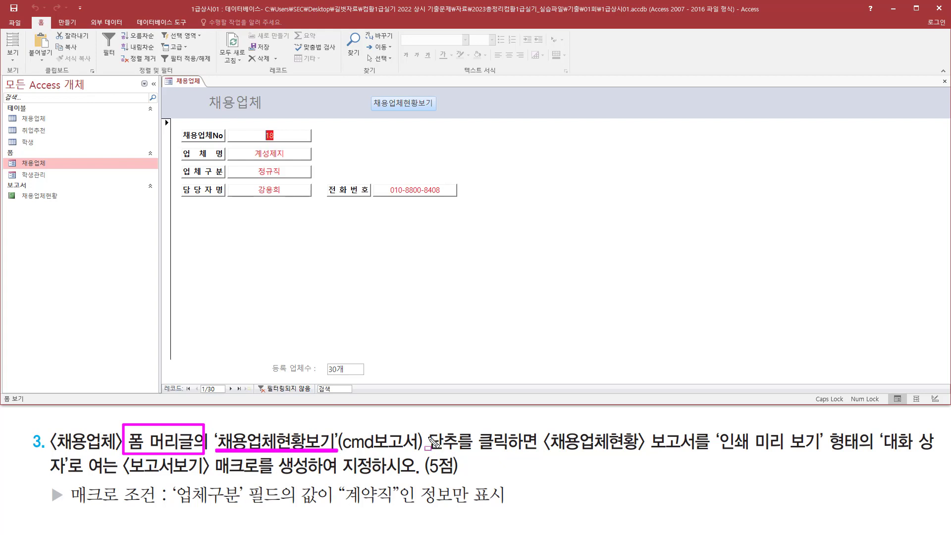
pyautogui.moveTo(370, 92); pyautogui.dragTo(441, 117)
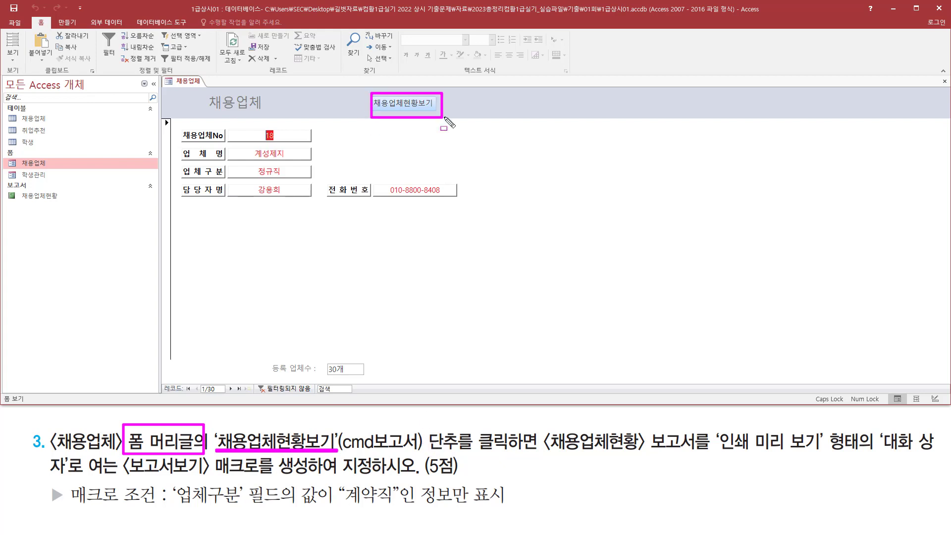
pyautogui.moveTo(474, 422); pyautogui.dragTo(540, 459)
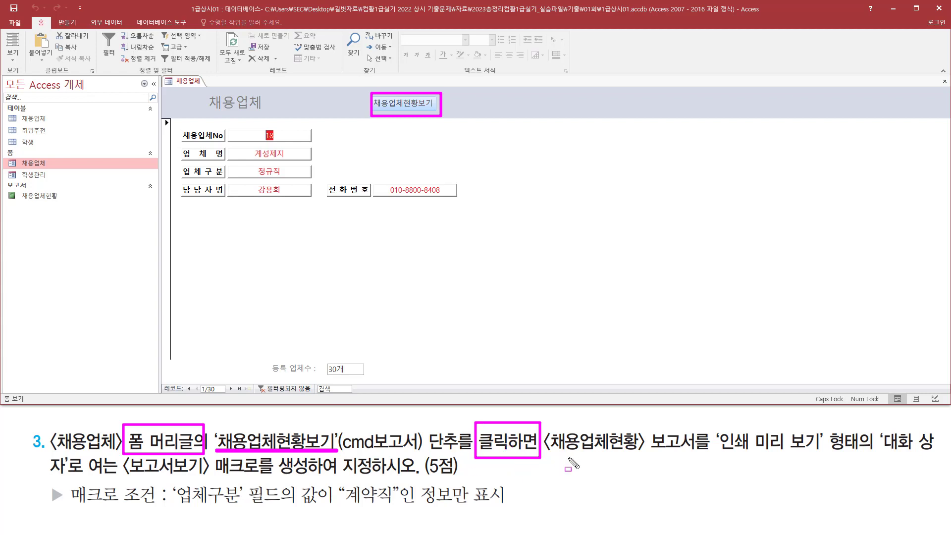
pyautogui.moveTo(548, 453)
pyautogui.mouseDown()
pyautogui.moveTo(733, 453)
pyautogui.moveTo(821, 466)
pyautogui.moveTo(819, 457)
pyautogui.mouseUp()
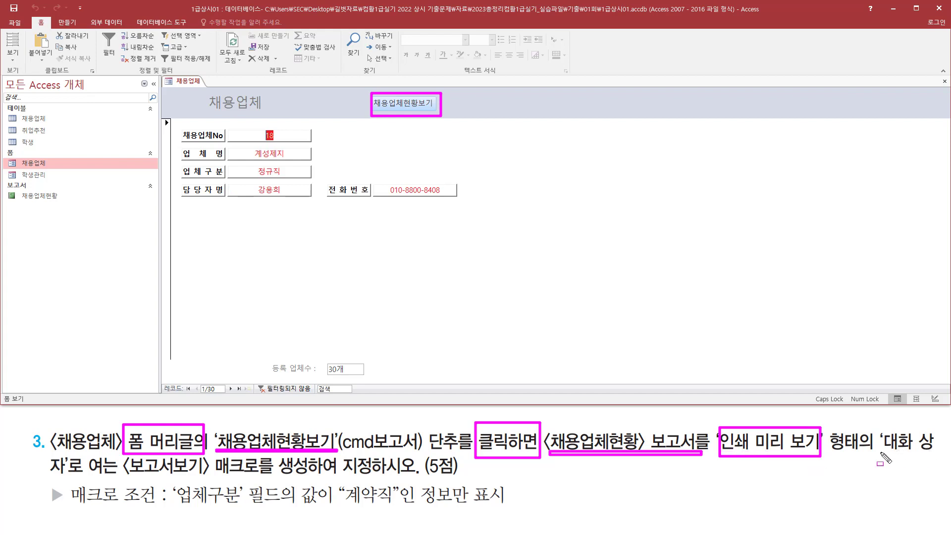
pyautogui.moveTo(879, 451); pyautogui.dragTo(933, 451)
pyautogui.moveTo(41, 479); pyautogui.dragTo(270, 479)
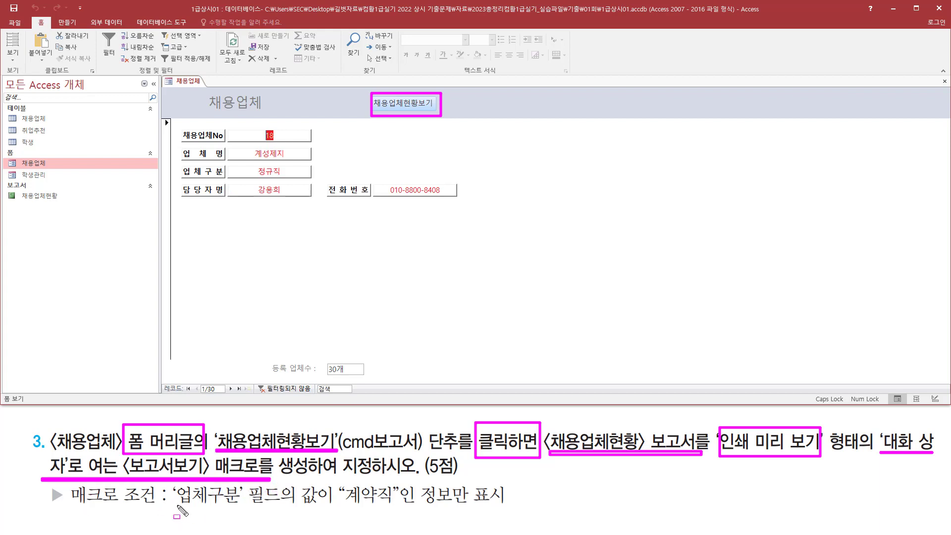
pyautogui.moveTo(170, 509); pyautogui.dragTo(249, 510)
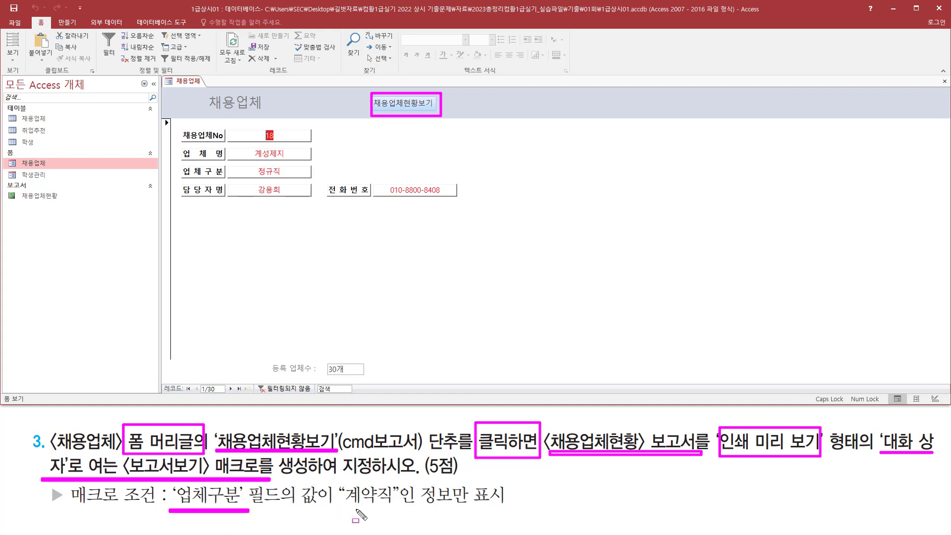
pyautogui.moveTo(345, 509); pyautogui.dragTo(397, 510)
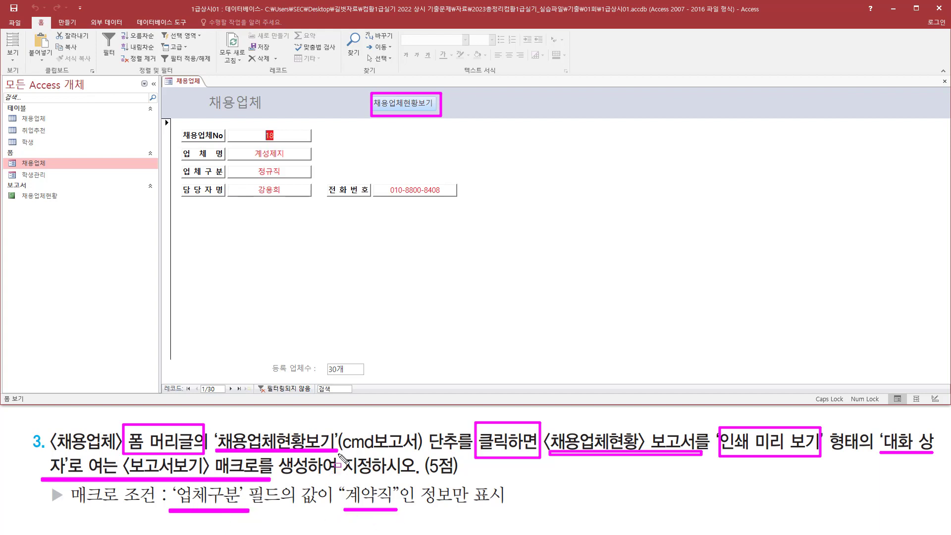
pyautogui.press('Escape')
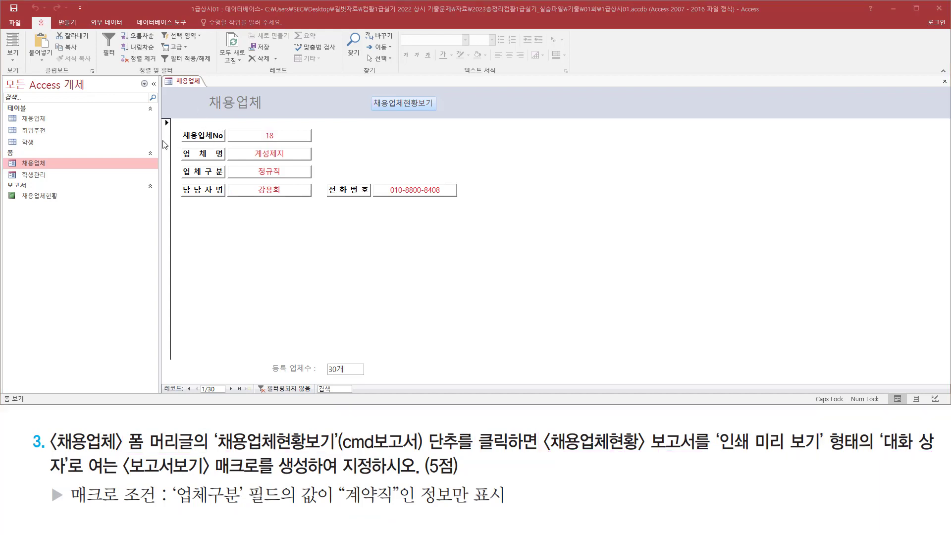
pyautogui.hotkey('ctrl', '2')
pyautogui.moveTo(372, 94)
pyautogui.mouseDown()
pyautogui.moveTo(373, 106)
pyautogui.moveTo(461, 122)
pyautogui.moveTo(437, 114)
pyautogui.mouseUp()
pyautogui.press('Escape')
pyautogui.click(193, 82)
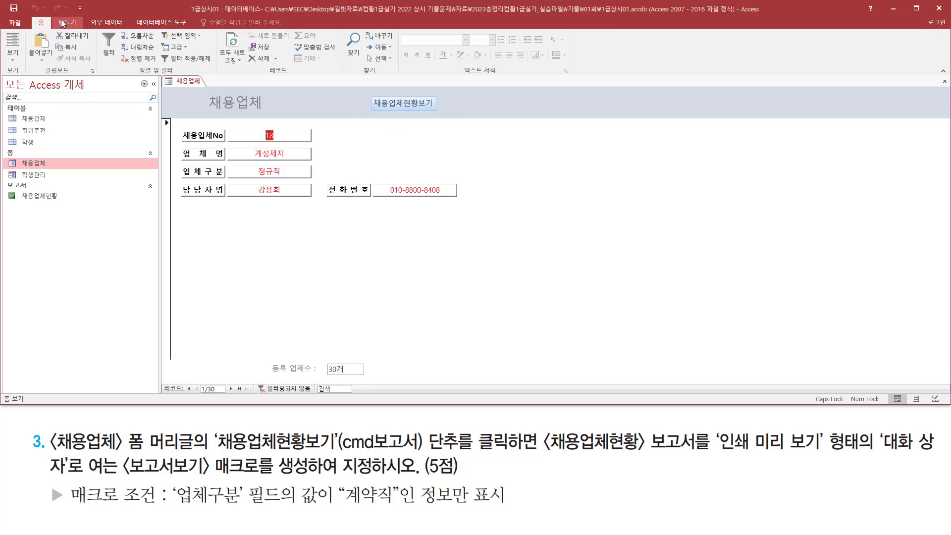
# Create a new blank macro in the database.
pyautogui.click(67, 23)
pyautogui.moveTo(56, 17); pyautogui.dragTo(86, 30)
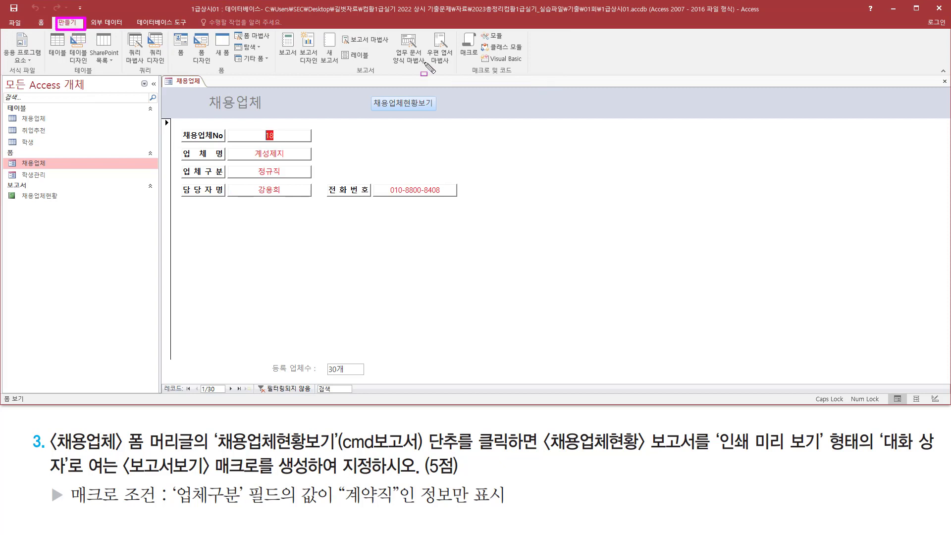
pyautogui.moveTo(465, 53); pyautogui.dragTo(477, 65)
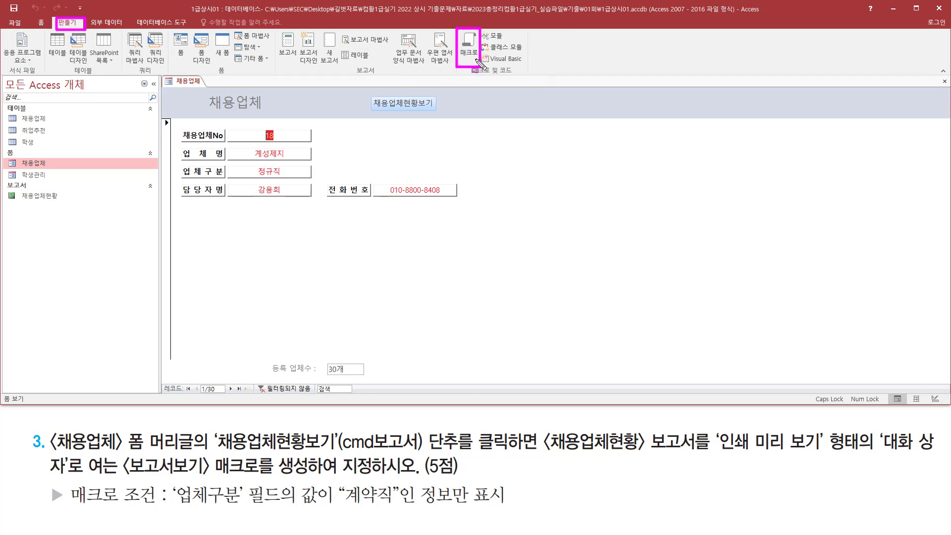
pyautogui.press('Escape')
pyautogui.click(469, 53)
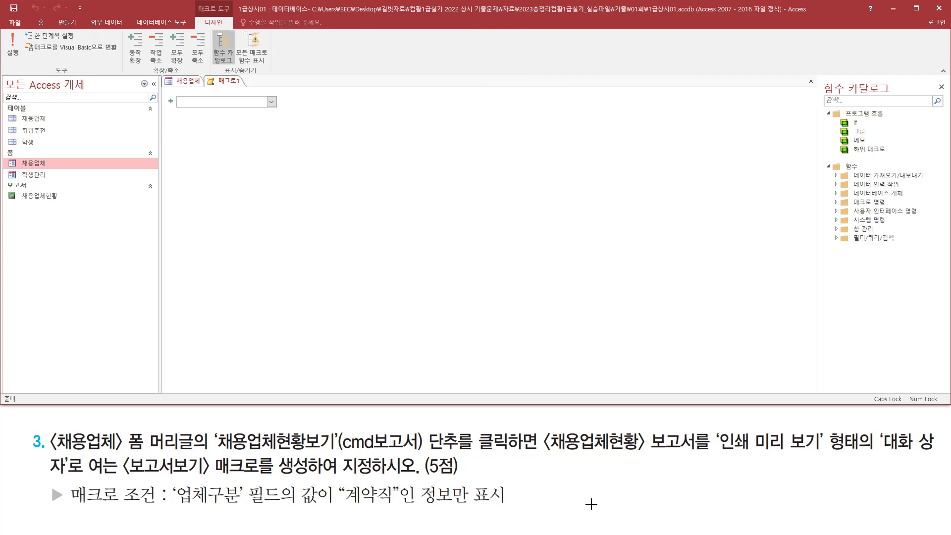
# Add an OpenReport action to the new macro.
pyautogui.moveTo(546, 451)
pyautogui.mouseDown()
pyautogui.moveTo(716, 452)
pyautogui.moveTo(743, 440)
pyautogui.moveTo(824, 454)
pyautogui.moveTo(945, 454)
pyautogui.mouseUp()
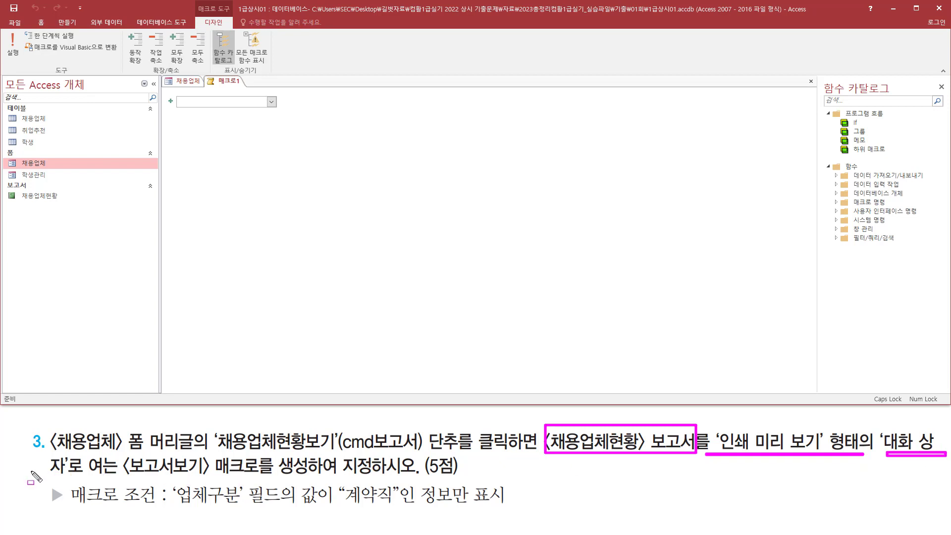
pyautogui.moveTo(58, 473); pyautogui.dragTo(38, 474)
pyautogui.press('Escape')
pyautogui.click(279, 105)
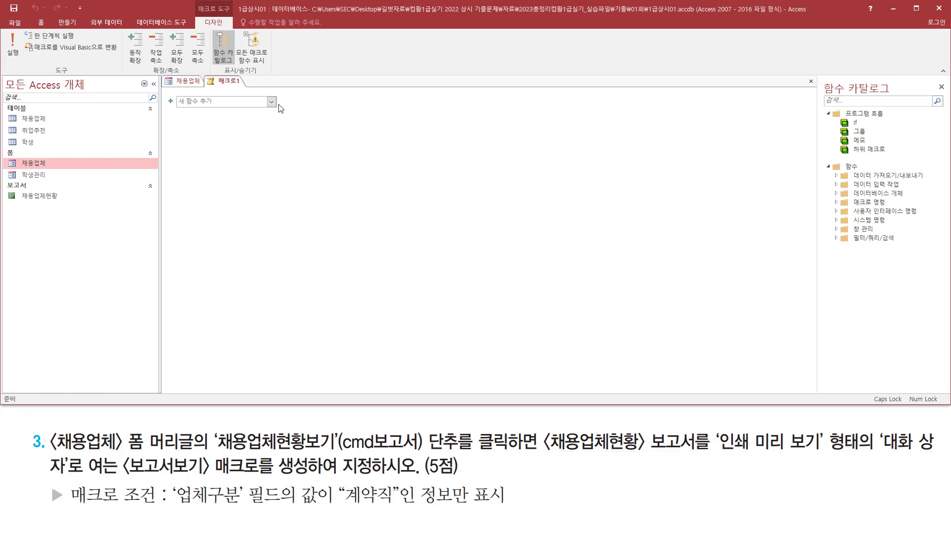
pyautogui.click(271, 102)
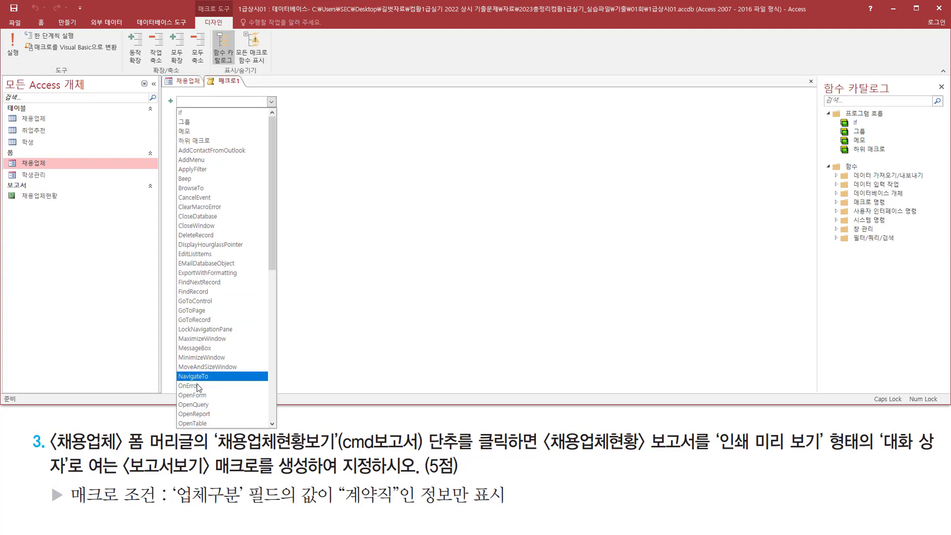
pyautogui.click(213, 418)
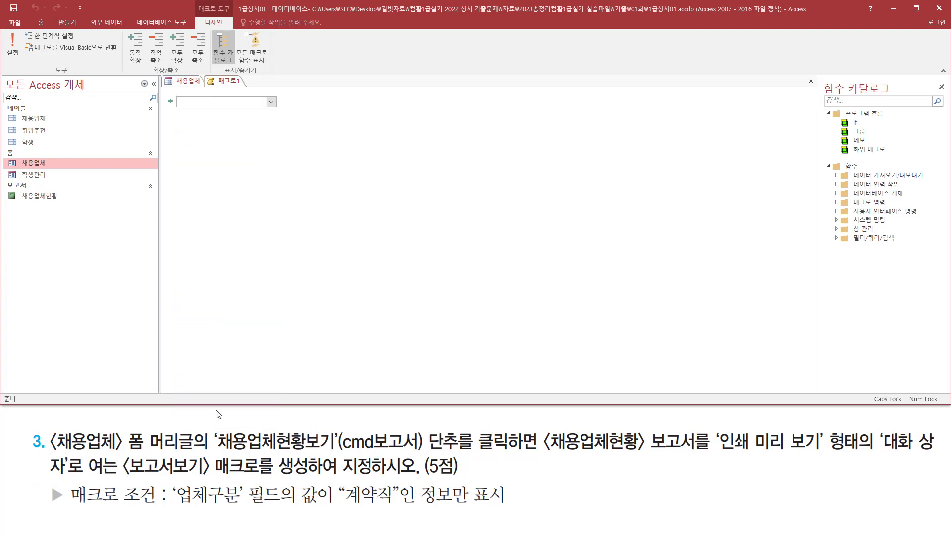
# Set the OpenReport action's report name to 채용업체현황 and its view to 인쇄 미리 보기.
pyautogui.hotkey('ctrl', '2')
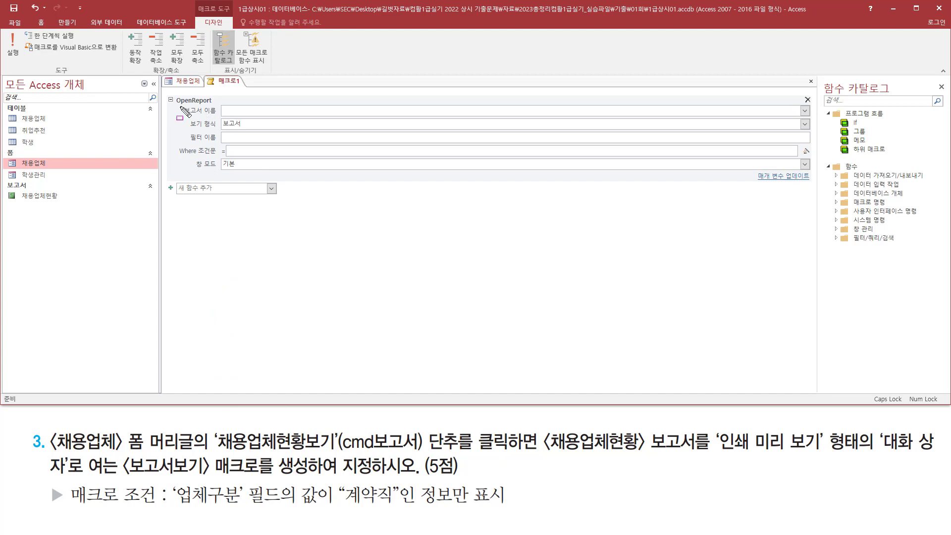
pyautogui.moveTo(180, 100); pyautogui.dragTo(233, 117)
pyautogui.press('Escape')
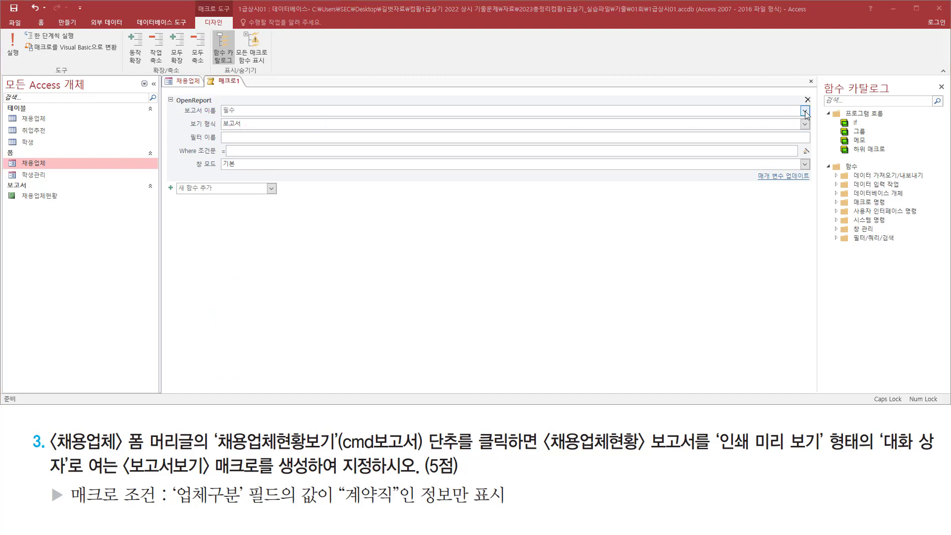
pyautogui.click(805, 111)
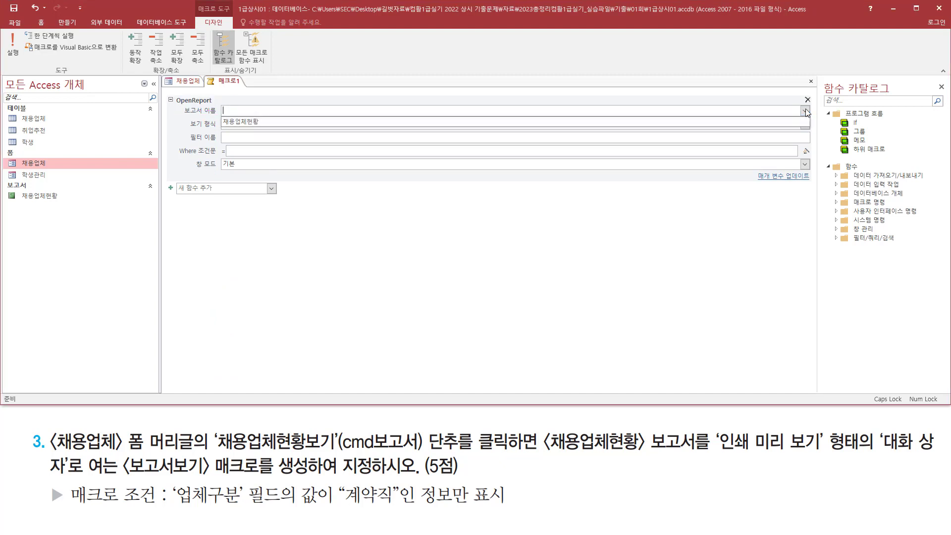
pyautogui.click(305, 127)
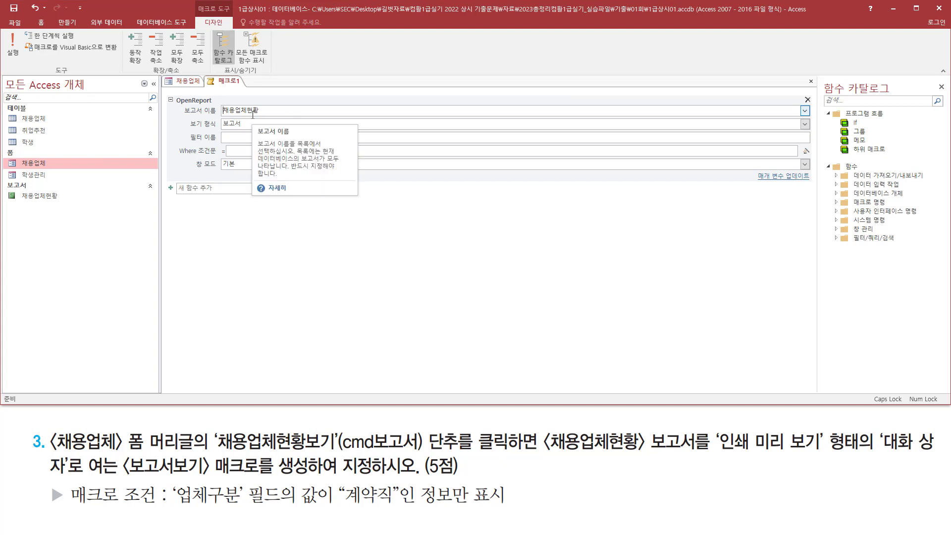
pyautogui.click(244, 126)
pyautogui.doubleClick(281, 126)
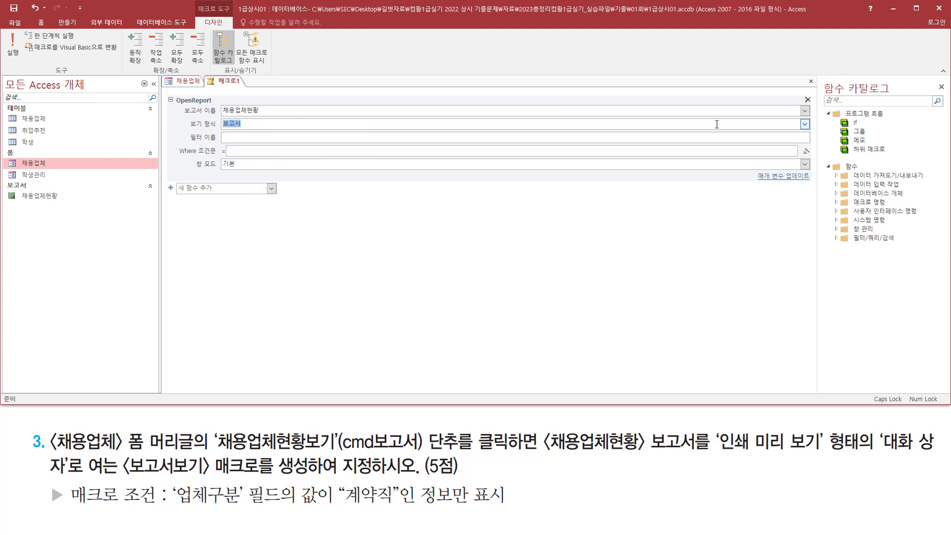
pyautogui.click(805, 124)
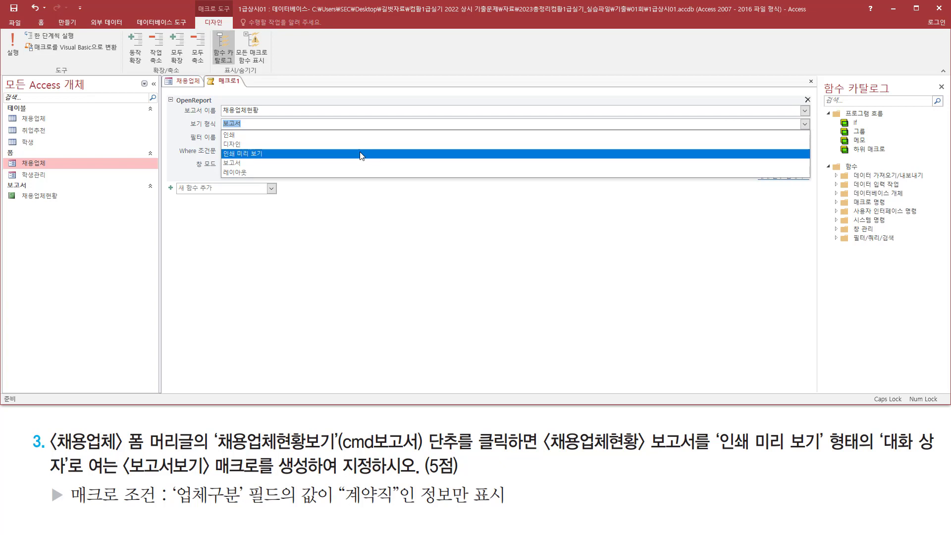
pyautogui.click(361, 155)
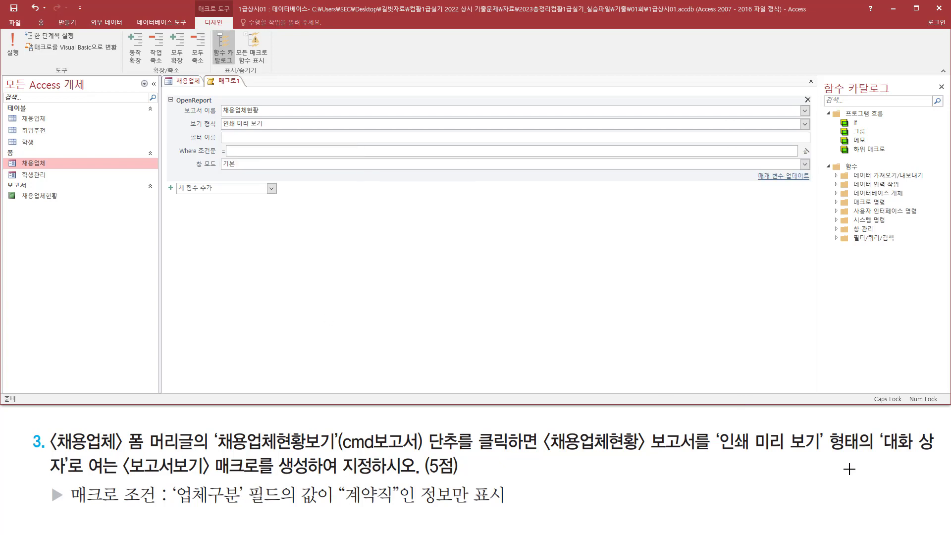
# Set the OpenReport action's window mode to 대화 상자.
pyautogui.moveTo(878, 426); pyautogui.dragTo(942, 460)
pyautogui.moveTo(31, 451); pyautogui.dragTo(69, 478)
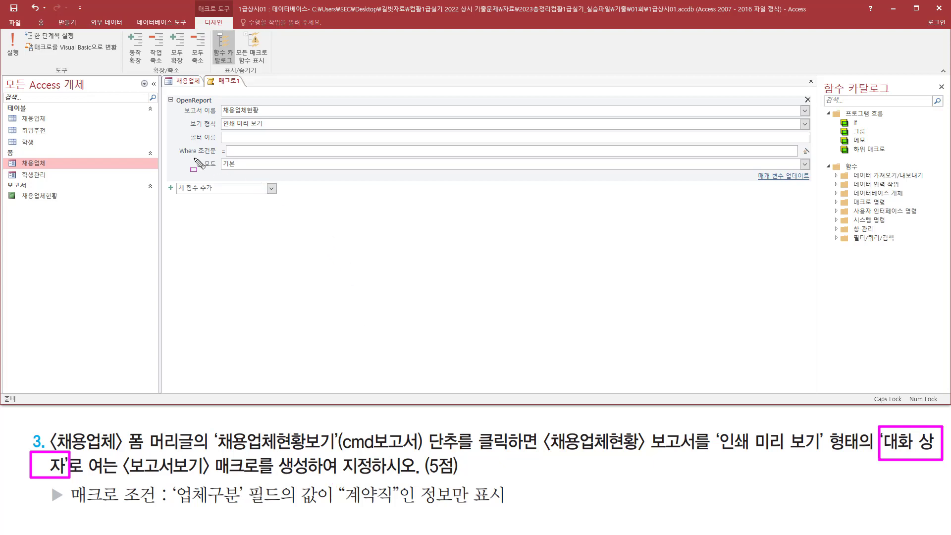
pyautogui.moveTo(180, 156); pyautogui.dragTo(216, 169)
pyautogui.press('Escape')
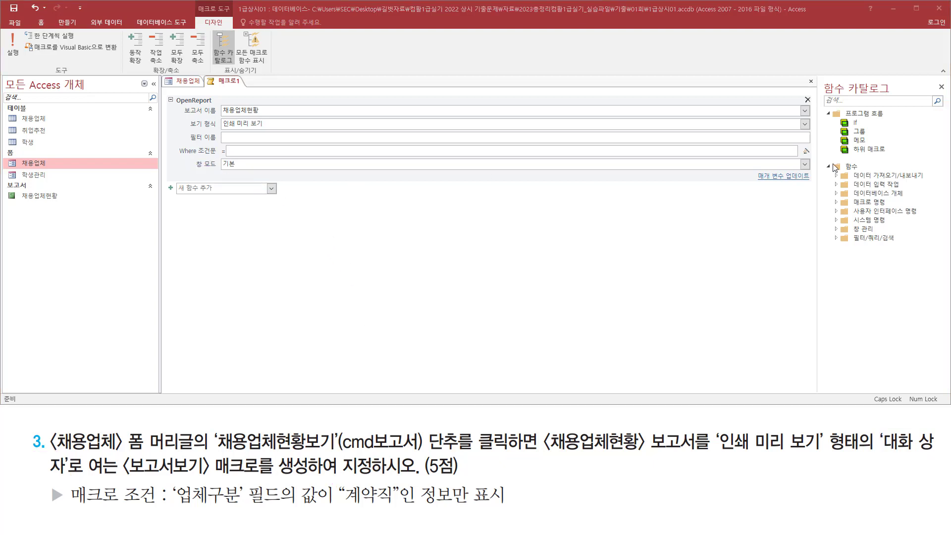
pyautogui.click(805, 165)
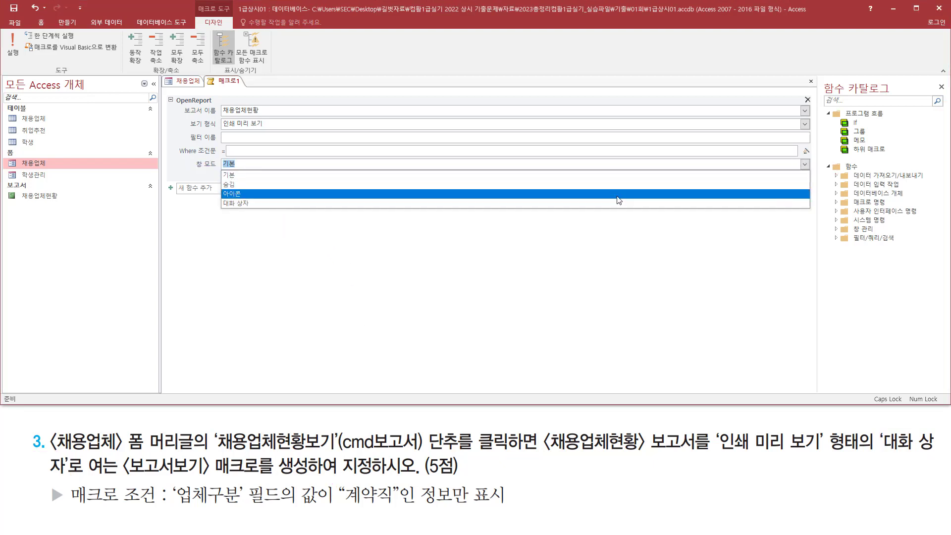
pyautogui.click(581, 204)
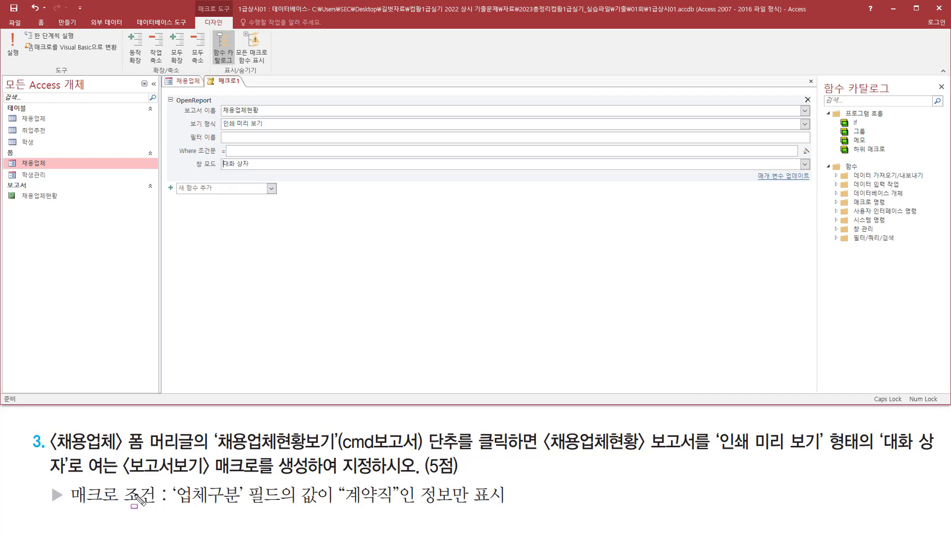
# Enter [업체구분]="계약직" as the OpenReport action's Where condition.
pyautogui.moveTo(120, 485)
pyautogui.mouseDown()
pyautogui.moveTo(161, 508)
pyautogui.moveTo(246, 507)
pyautogui.moveTo(246, 482)
pyautogui.mouseUp()
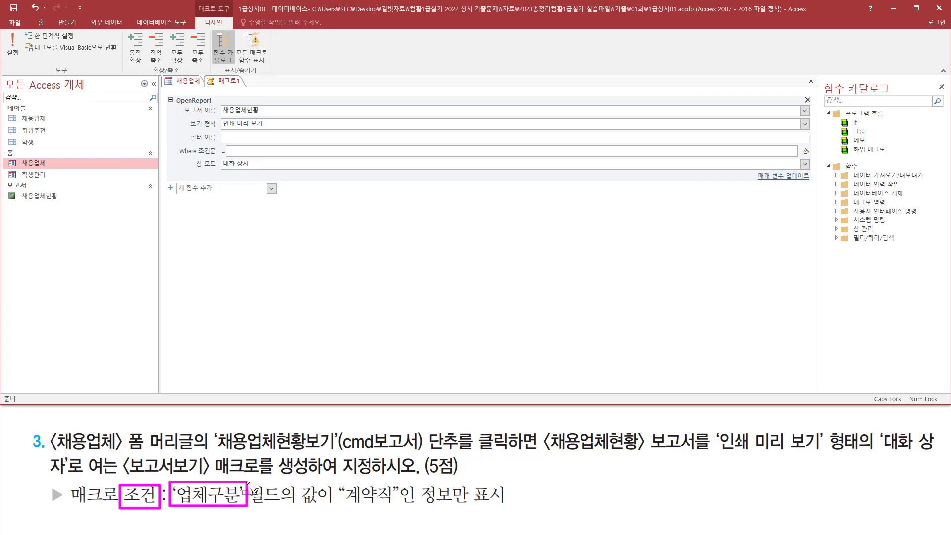
pyautogui.moveTo(343, 505); pyautogui.dragTo(392, 505)
pyautogui.press('Escape')
pyautogui.click(259, 150)
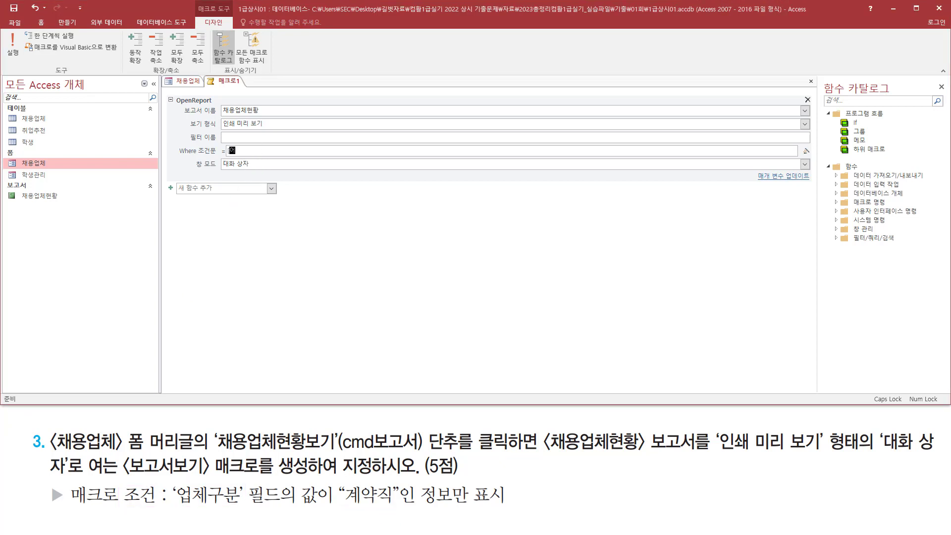
pyautogui.write('[업체구분]="계약지')
# Close the macro and save it under the name 보고서보기.
pyautogui.click(810, 82)
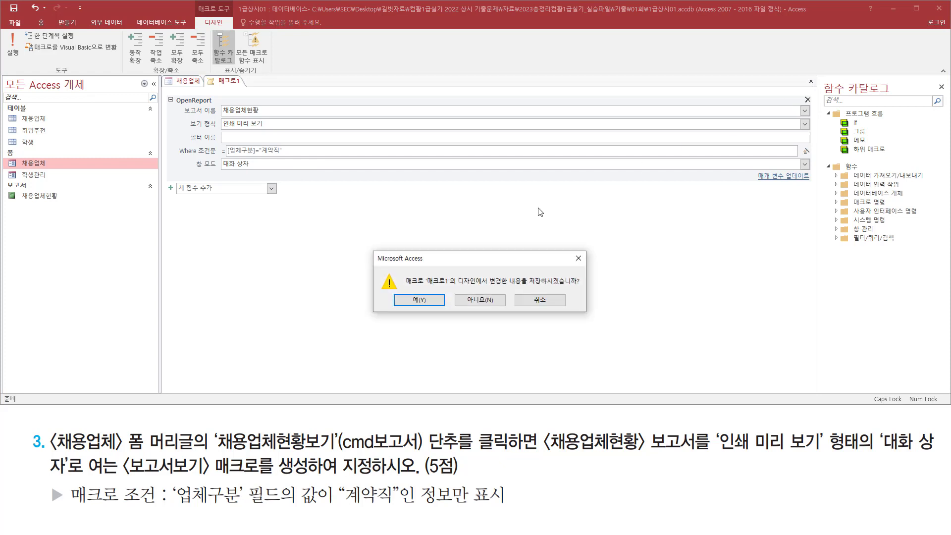
pyautogui.click(425, 299)
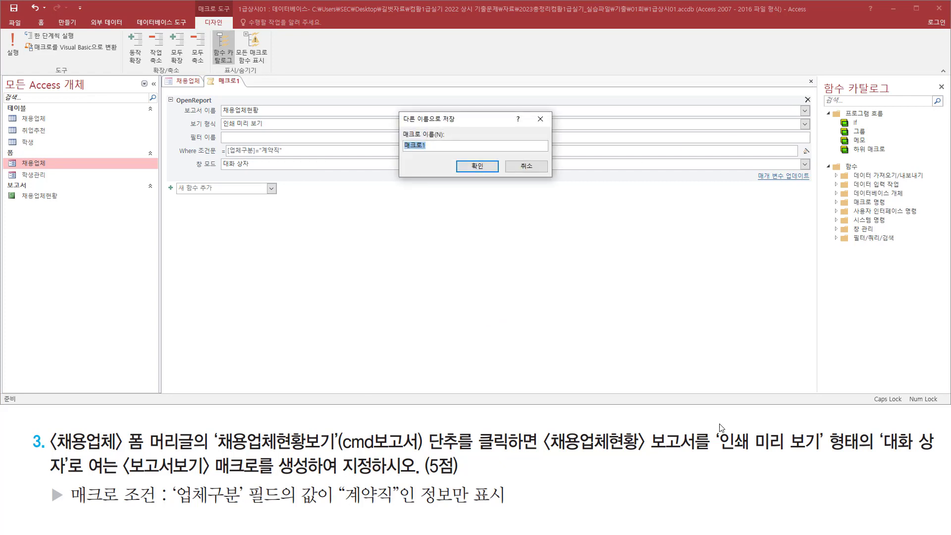
pyautogui.moveTo(123, 455)
pyautogui.mouseDown()
pyautogui.moveTo(213, 477)
pyautogui.moveTo(314, 478)
pyautogui.mouseUp()
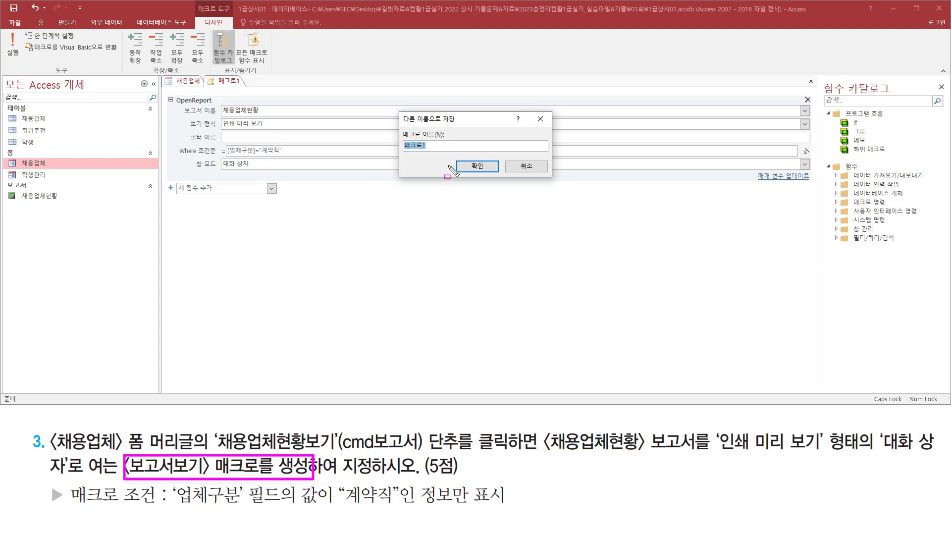
pyautogui.press('Escape')
pyautogui.write('ㅂ')
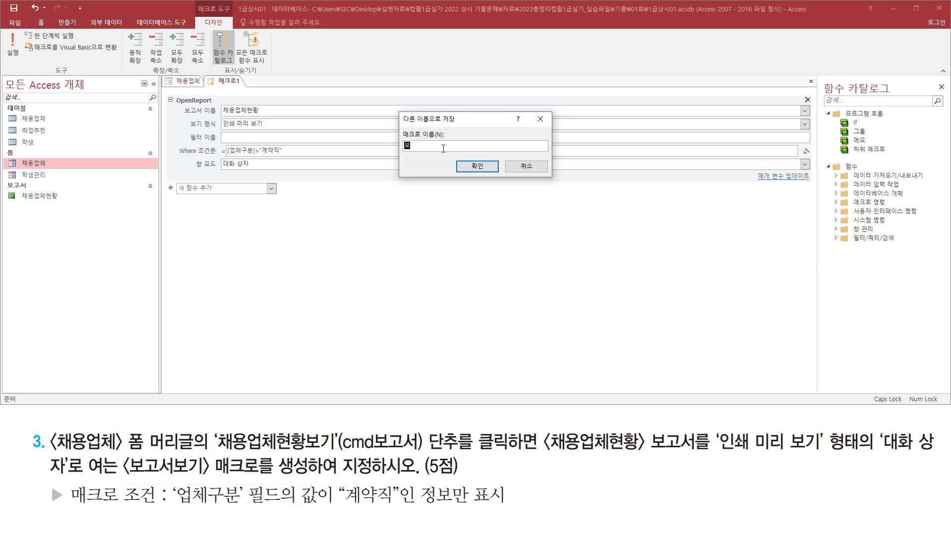
pyautogui.write('고서보기')
pyautogui.click(476, 165)
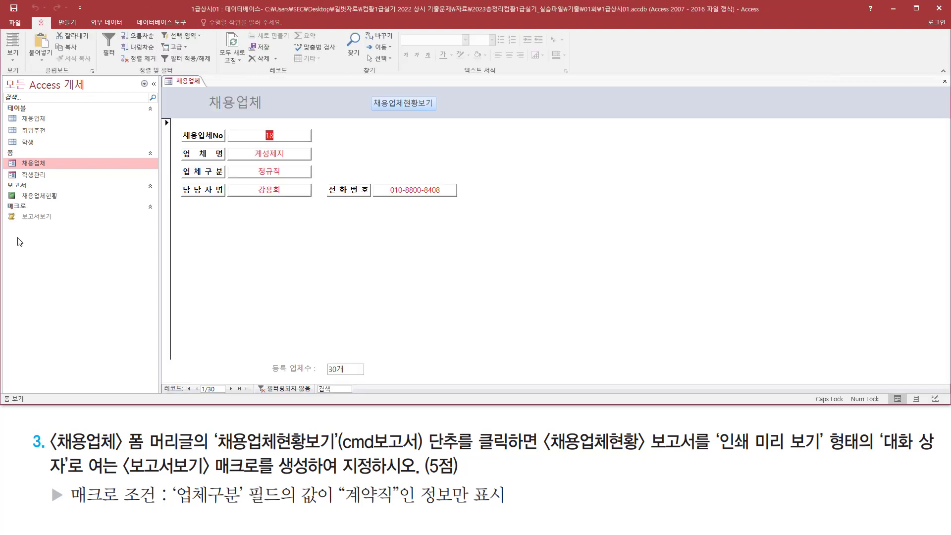
pyautogui.moveTo(6, 199)
pyautogui.mouseDown()
pyautogui.moveTo(29, 231)
pyautogui.moveTo(61, 231)
pyautogui.mouseUp()
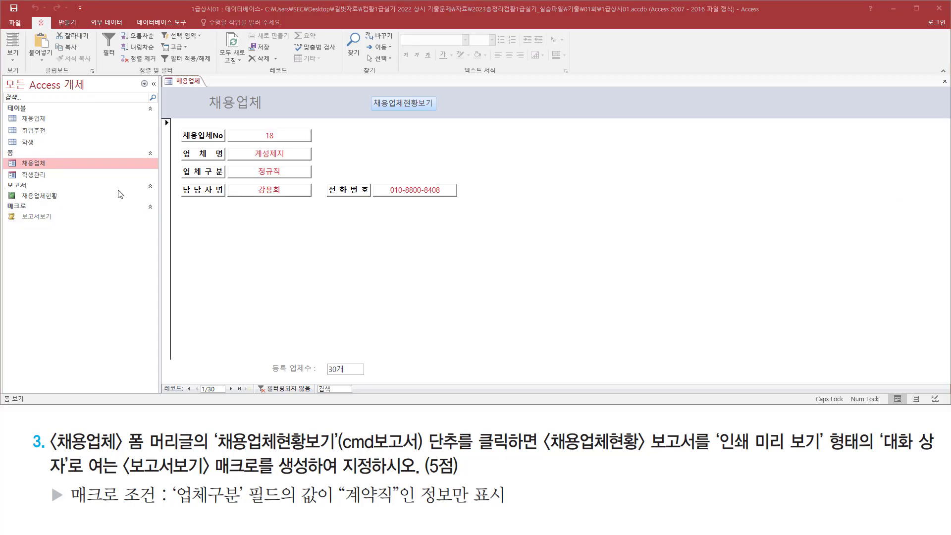
pyautogui.hotkey('ctrl', 'shift', 'd')
pyautogui.moveTo(16, 209); pyautogui.dragTo(62, 229)
pyautogui.moveTo(373, 95); pyautogui.dragTo(438, 114)
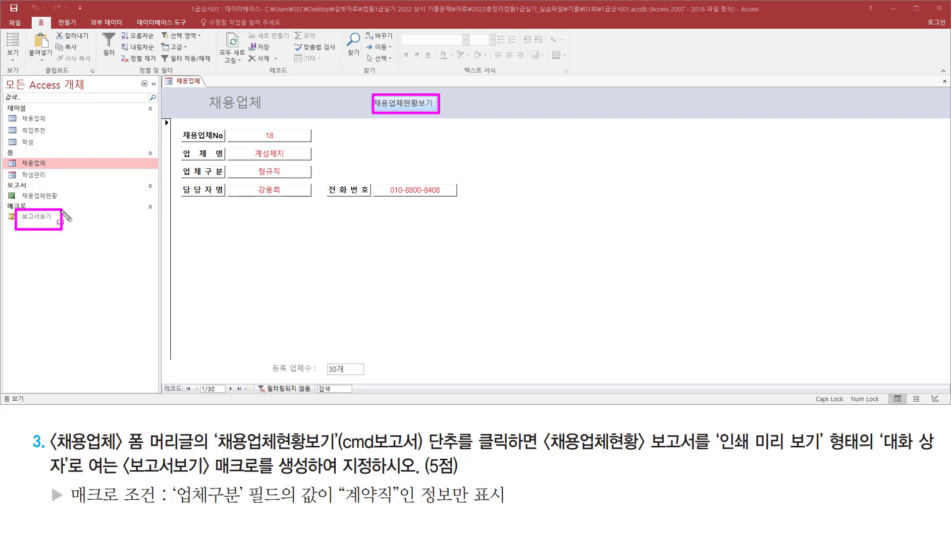
pyautogui.press('Escape')
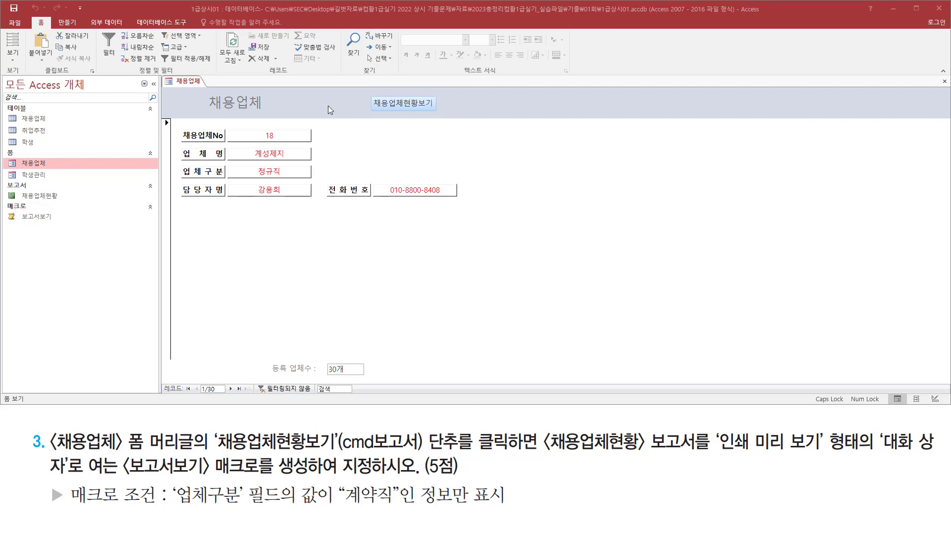
pyautogui.click(194, 84)
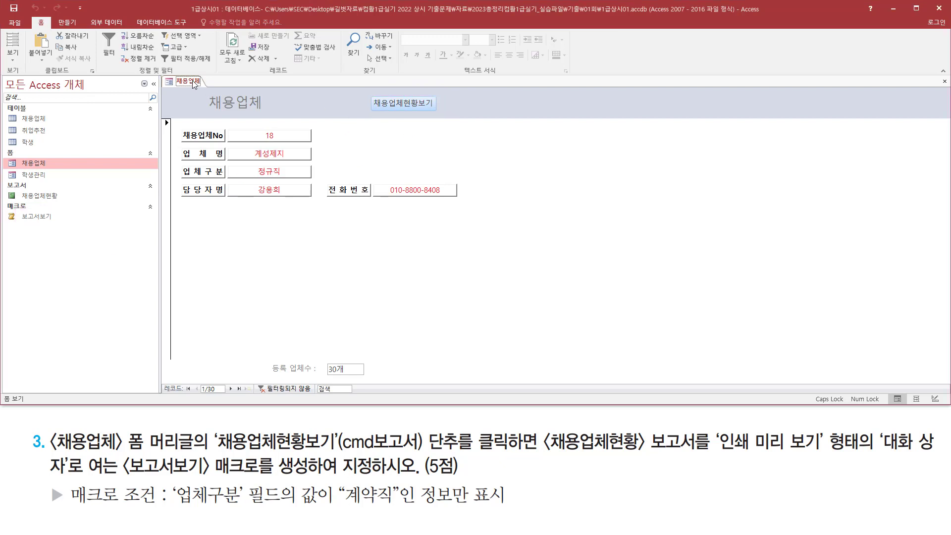
# Open the 채용업체 form in Design view and assign the 보고서보기 macro to the cmd보고서 button's On Click event.
pyautogui.rightClick(194, 84)
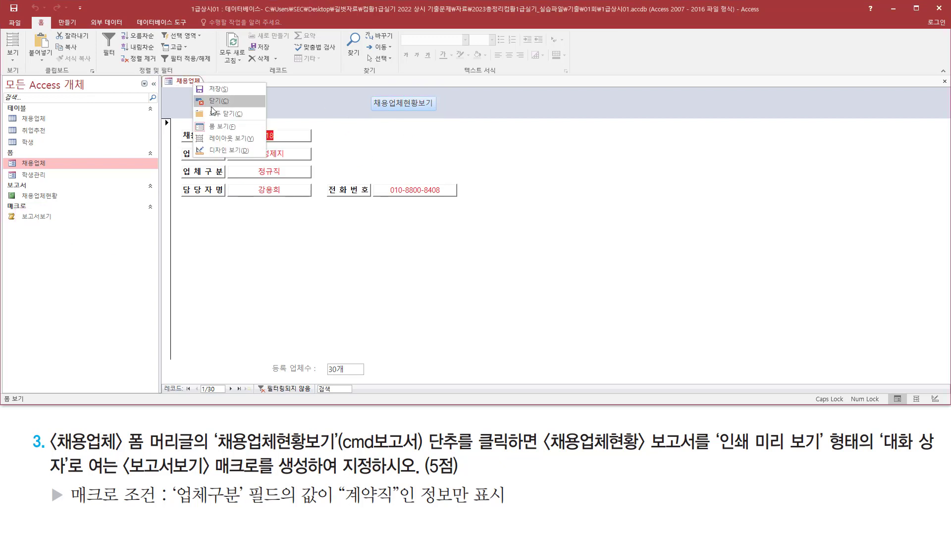
pyautogui.click(227, 151)
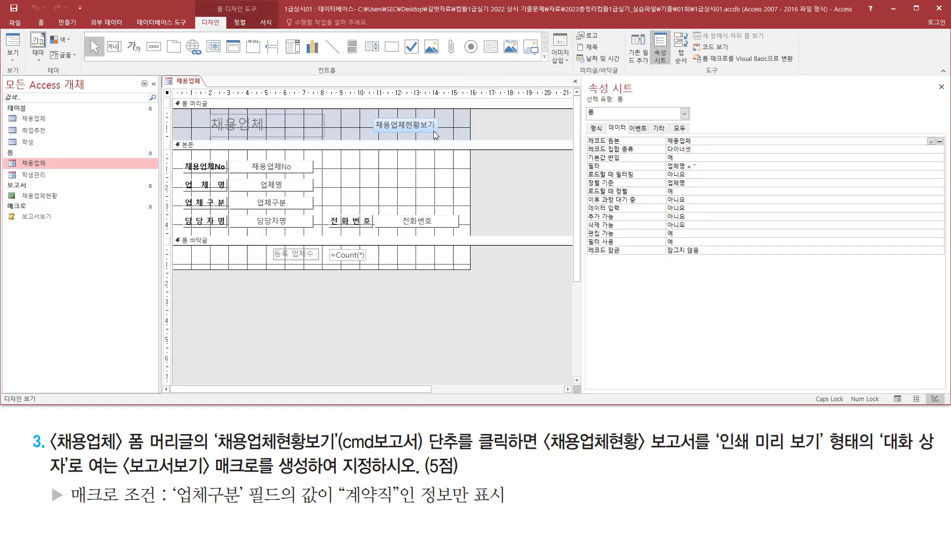
pyautogui.click(434, 132)
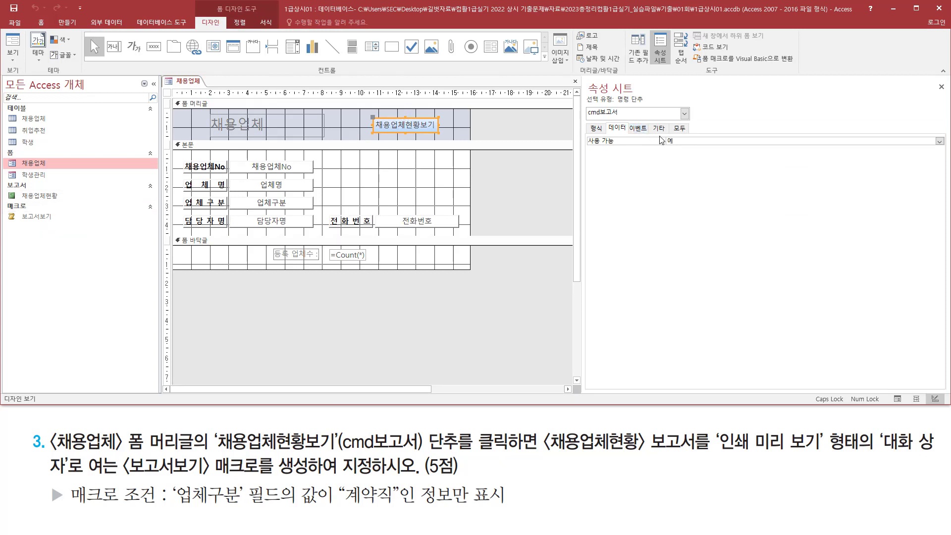
pyautogui.click(639, 128)
pyautogui.hotkey('ctrl', 'shift', 'd')
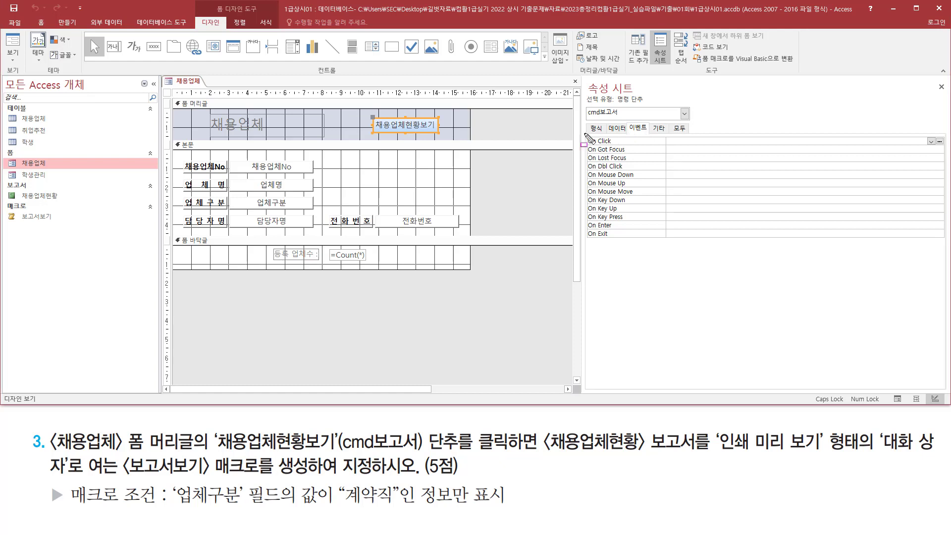
pyautogui.moveTo(585, 133)
pyautogui.mouseDown()
pyautogui.moveTo(614, 150)
pyautogui.moveTo(634, 148)
pyautogui.mouseUp()
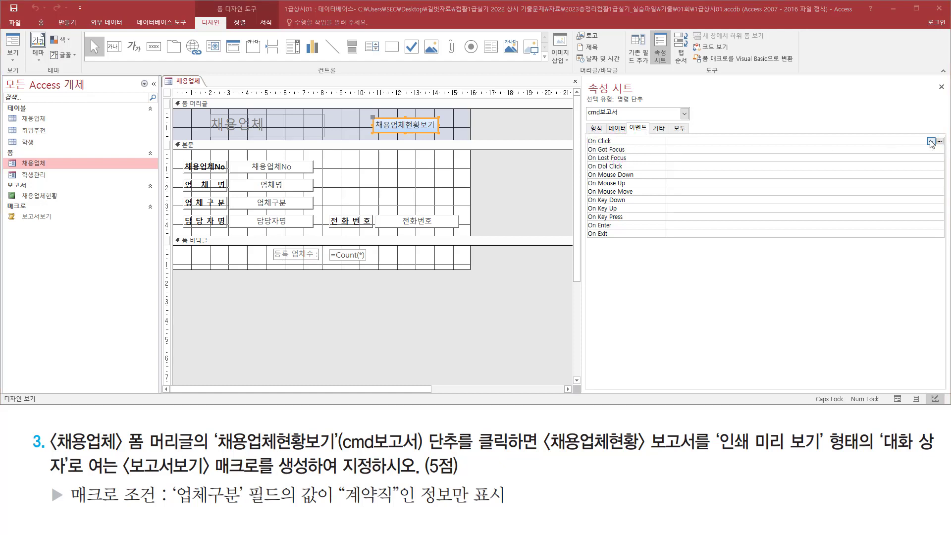
pyautogui.moveTo(926, 132); pyautogui.dragTo(938, 149)
pyautogui.press('Escape')
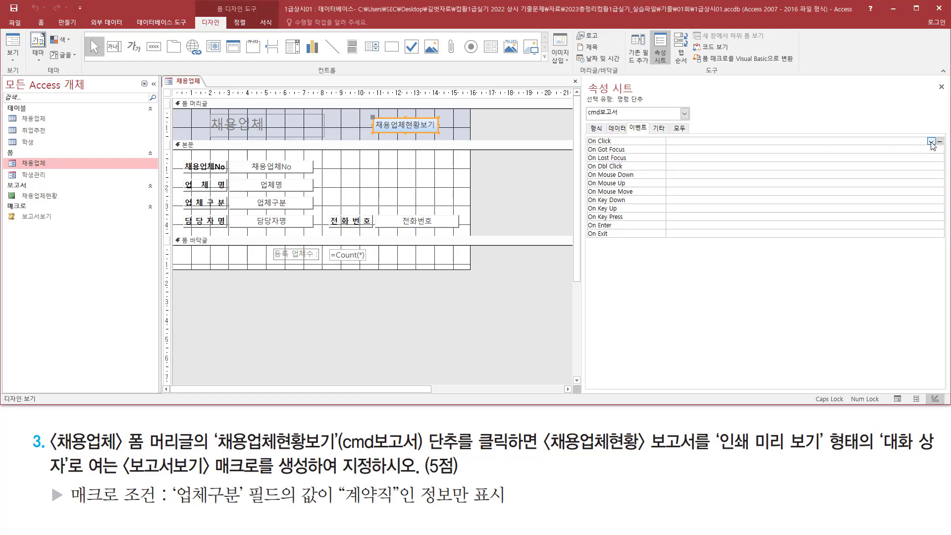
pyautogui.click(932, 141)
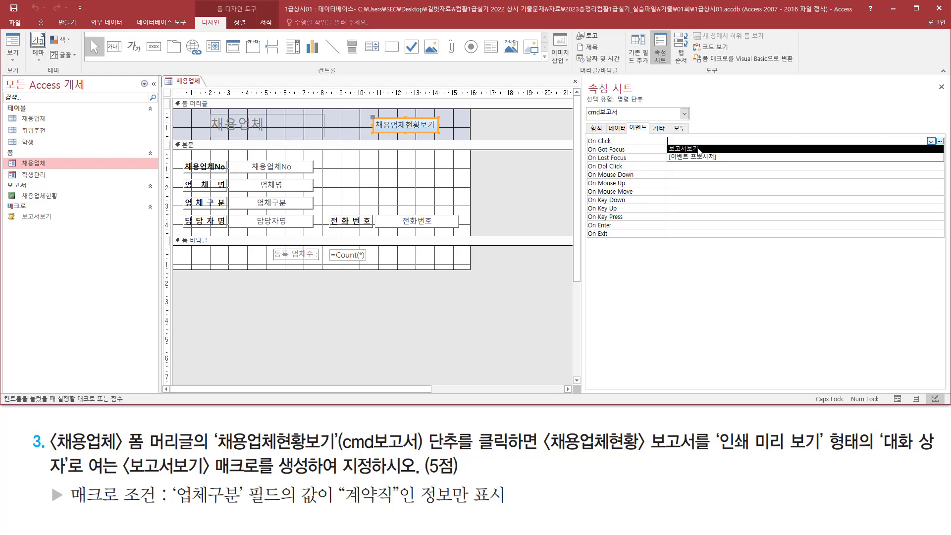
pyautogui.click(698, 150)
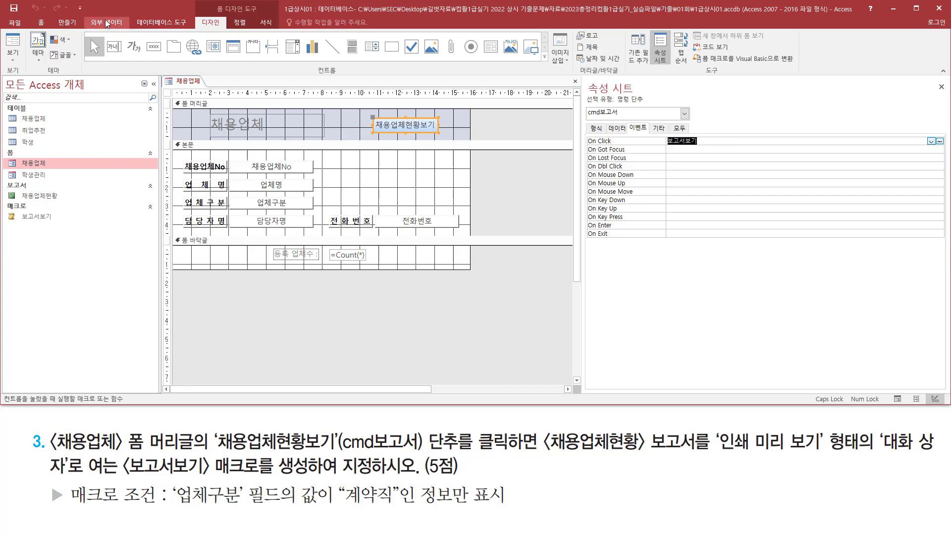
# Switch the 채용업체 form to Form view and test the 채용업체현황보기 button to preview the report.
pyautogui.click(12, 45)
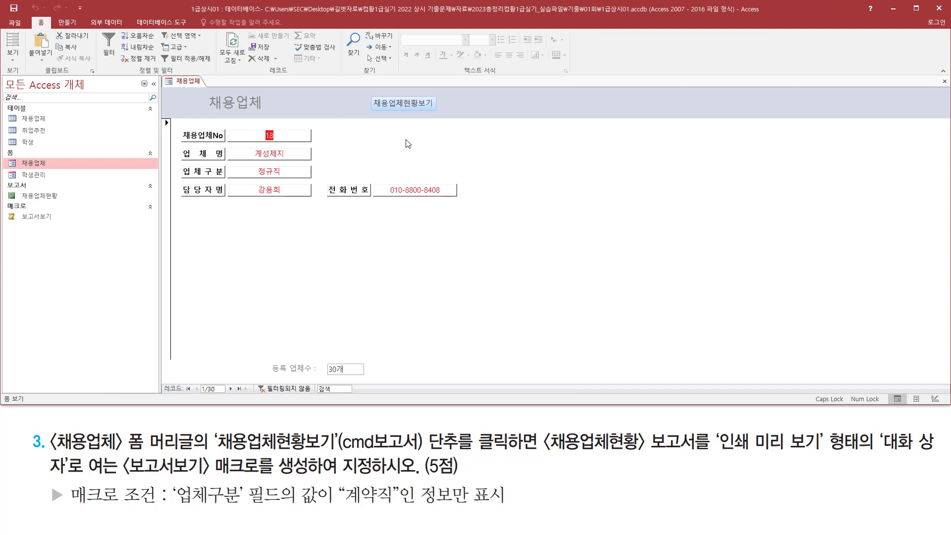
pyautogui.moveTo(364, 92)
pyautogui.mouseDown()
pyautogui.moveTo(382, 110)
pyautogui.moveTo(449, 111)
pyautogui.mouseUp()
pyautogui.press('Escape')
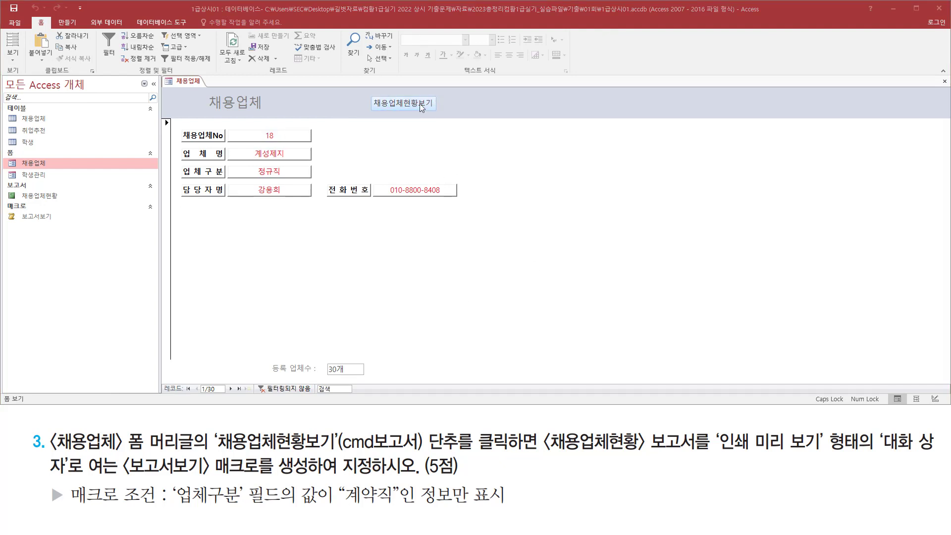
pyautogui.click(420, 103)
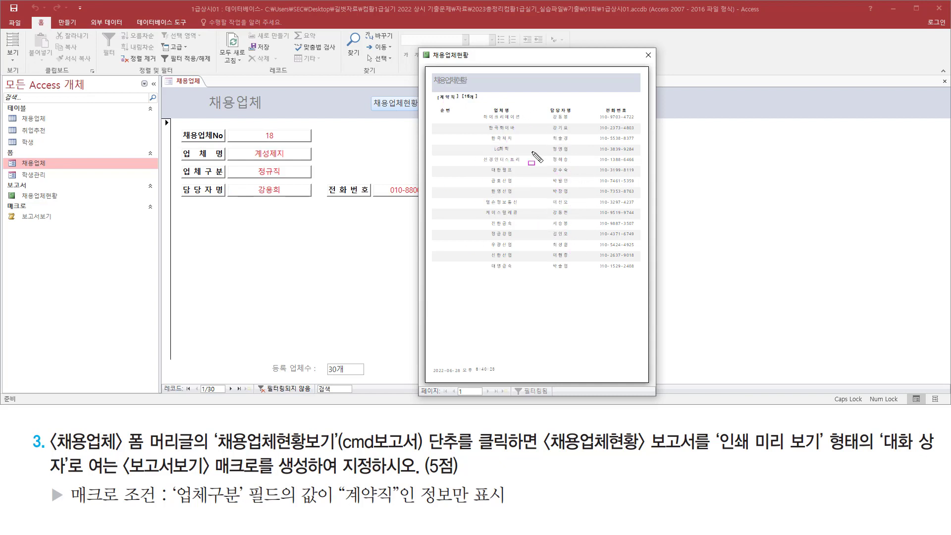
# Close the report preview and the 채용업체 form, saving the form's design changes.
pyautogui.click(648, 55)
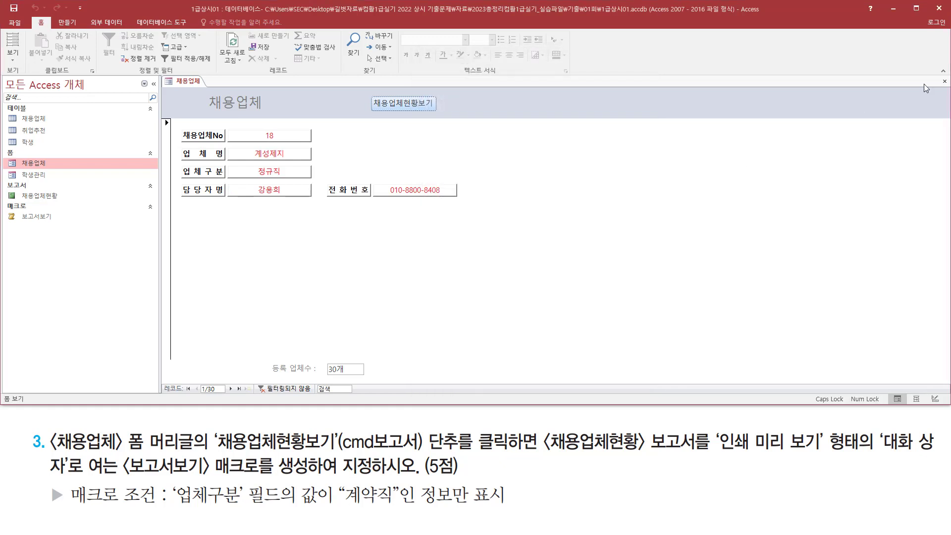
pyautogui.click(944, 82)
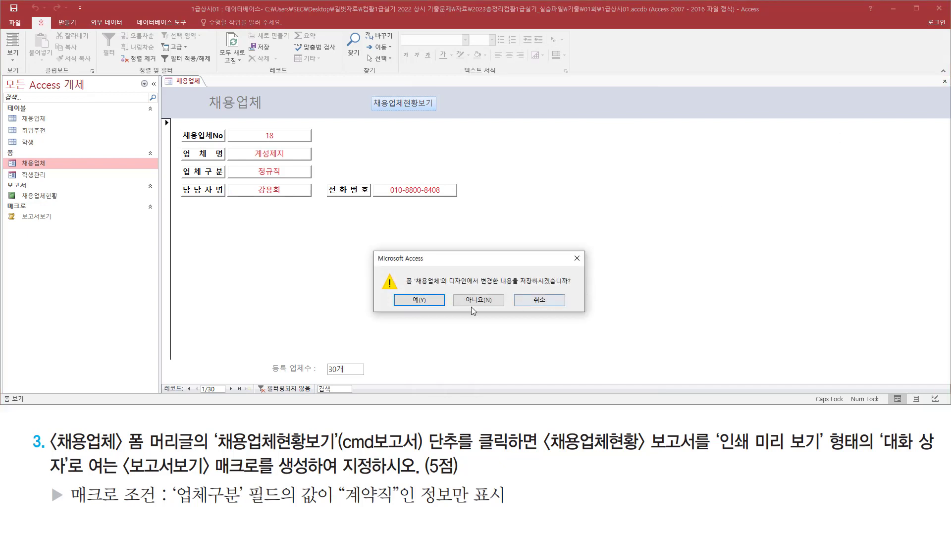
pyautogui.click(419, 300)
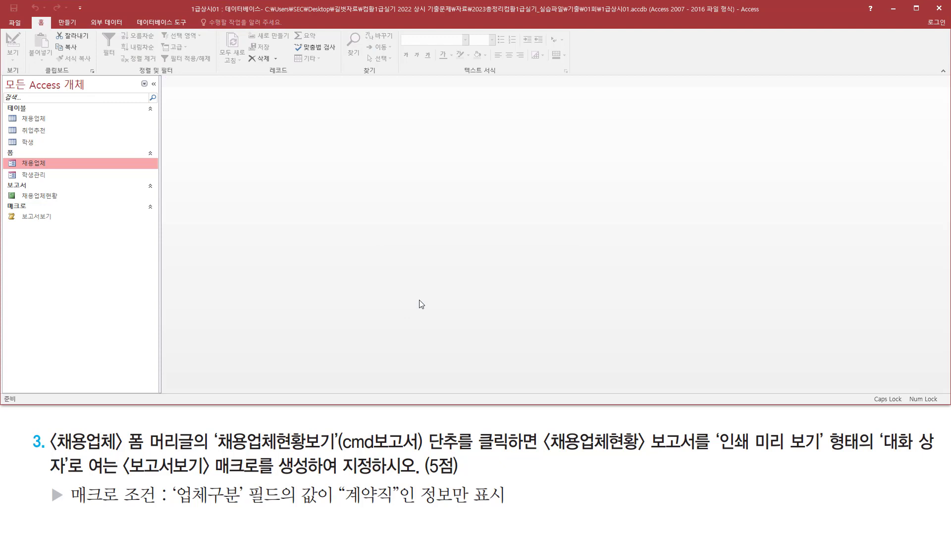